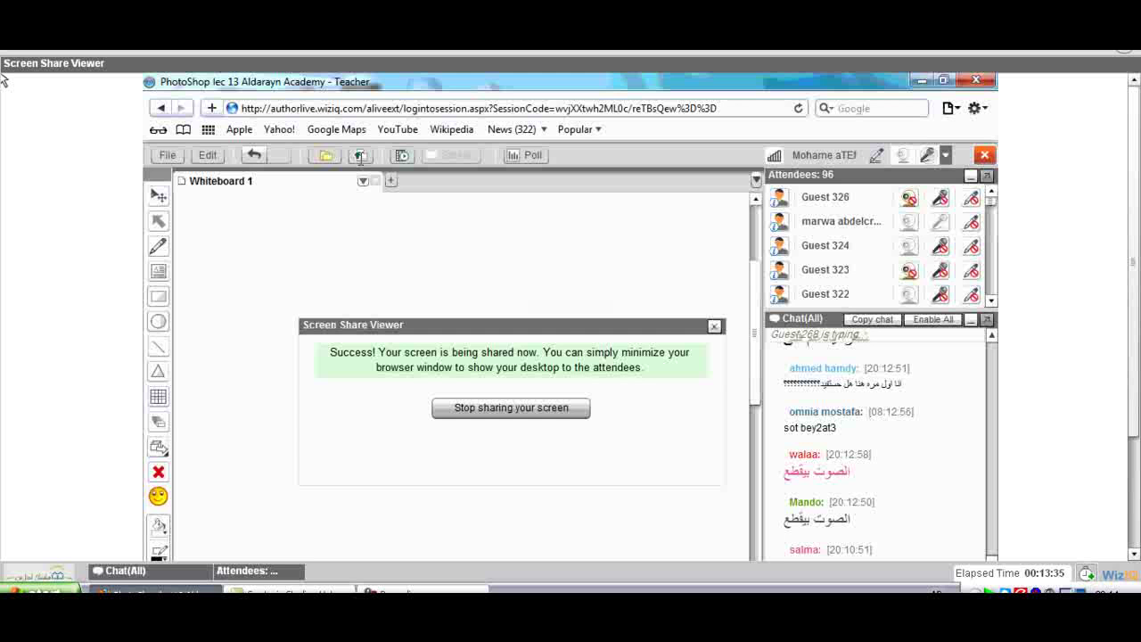
scroll(902, 403, down, 3)
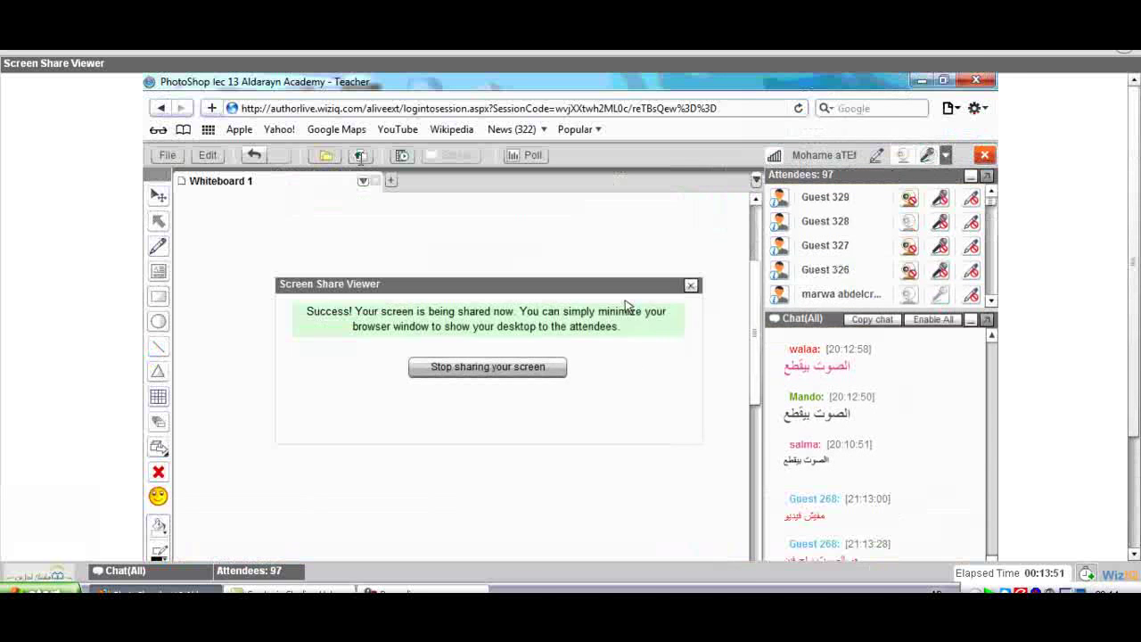
scroll(623, 306, down, 3)
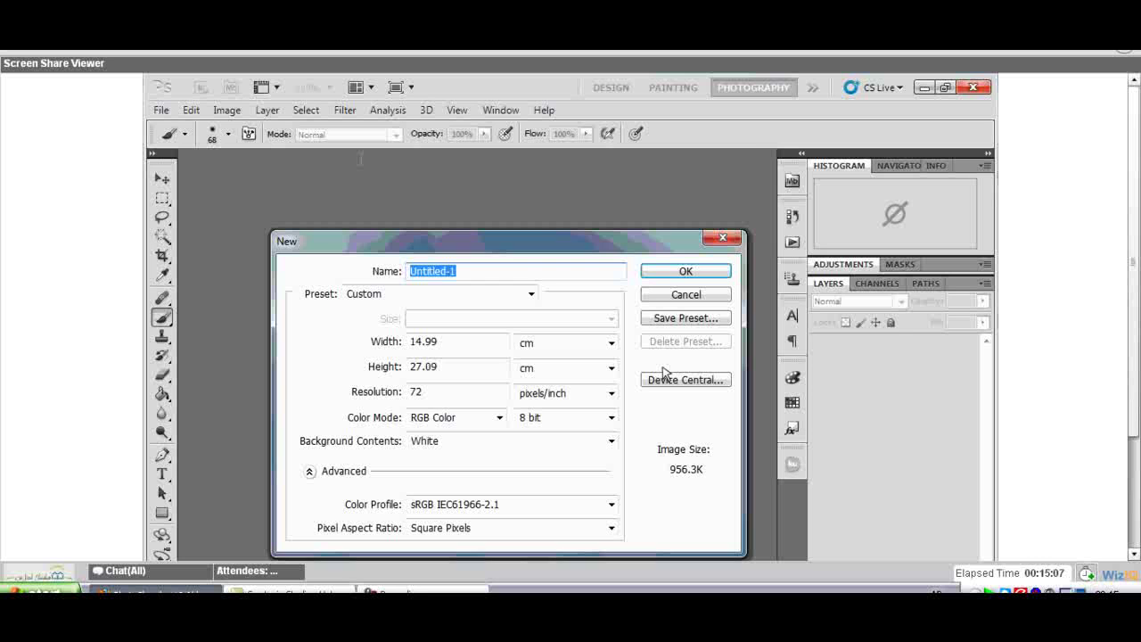
Create a new blank white document and set the soft round brush's size to 155 px
key(Return)
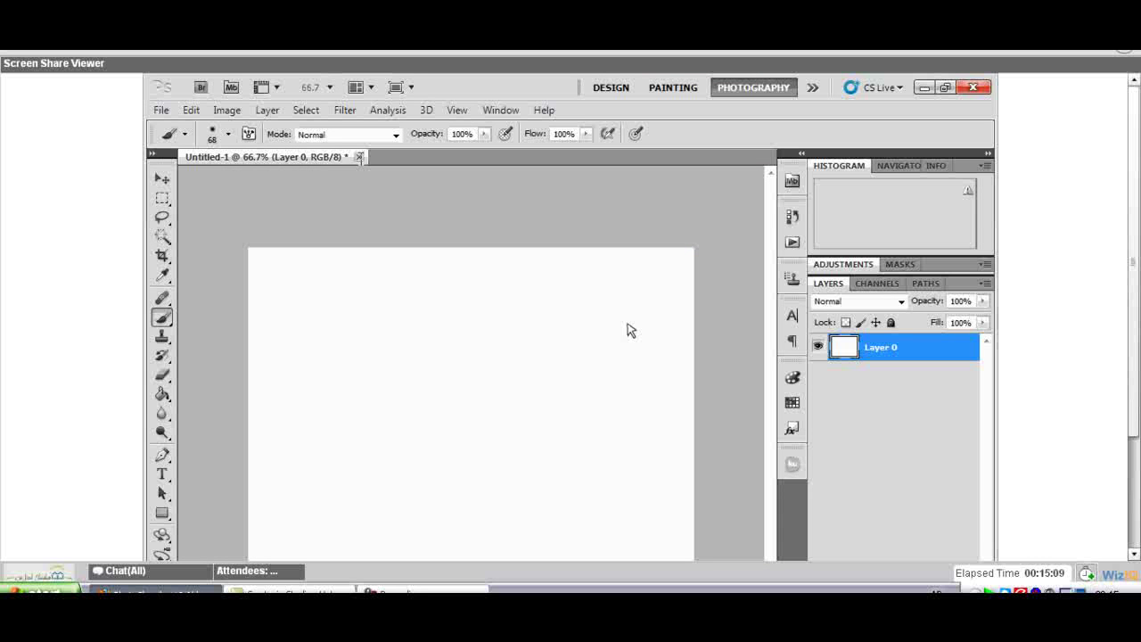
click(222, 134)
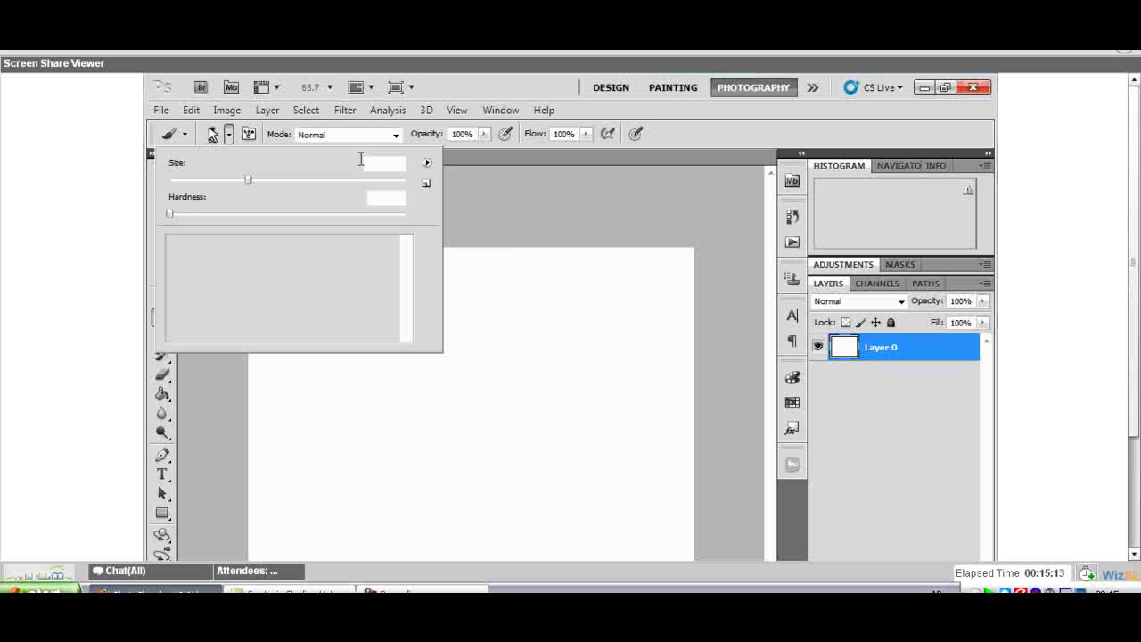
right_click(553, 333)
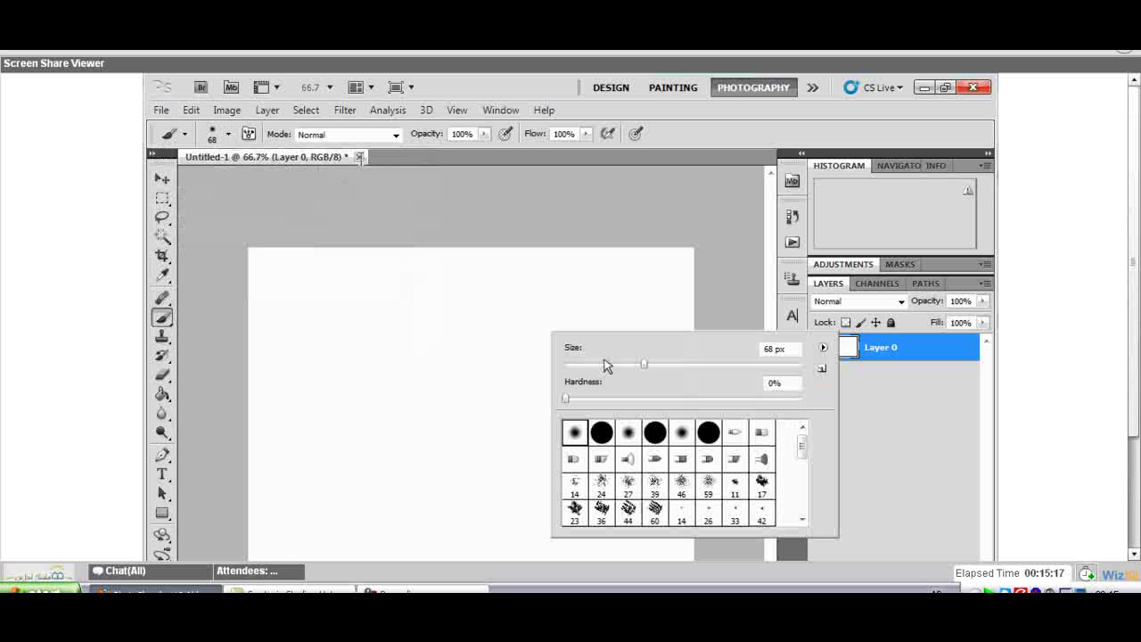
drag(604, 365, 565, 365)
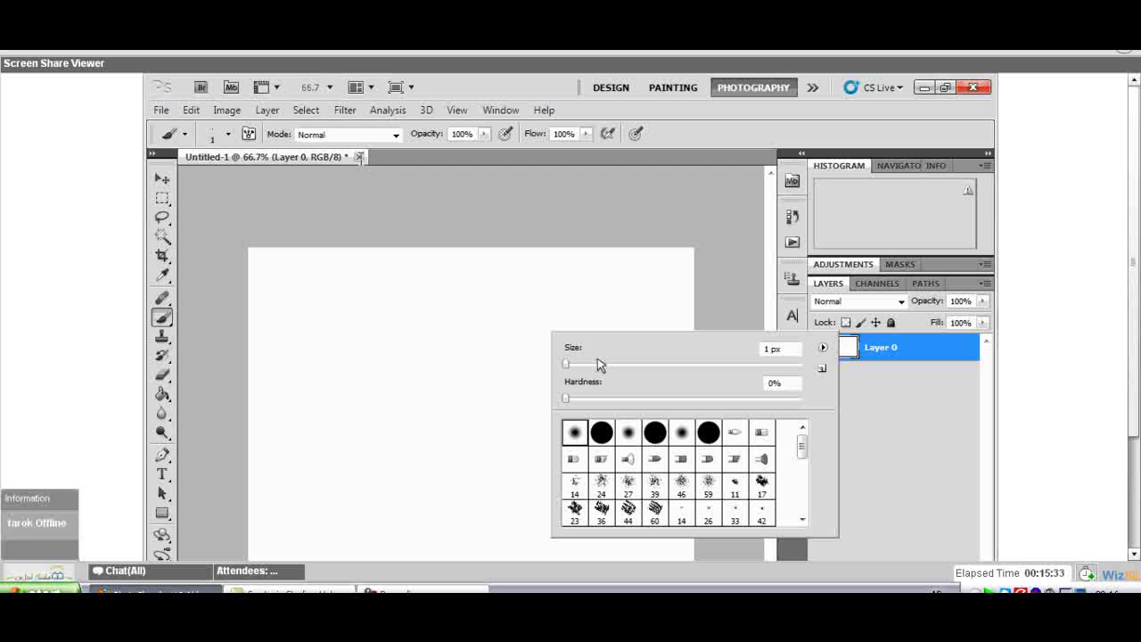
drag(597, 363, 715, 364)
click(822, 346)
click(530, 330)
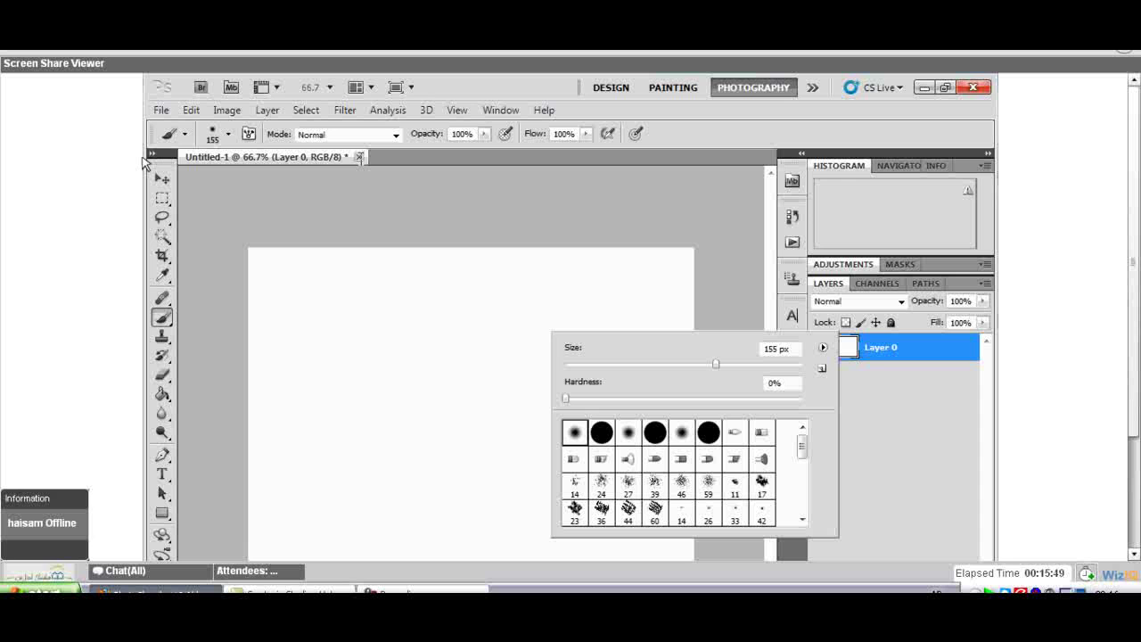
click(162, 178)
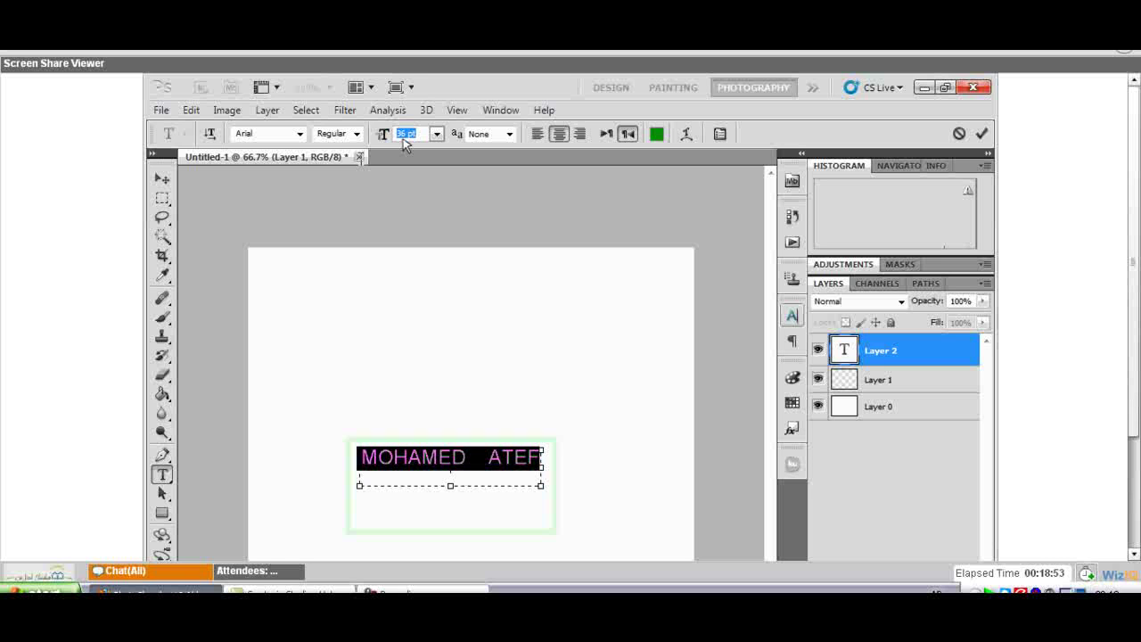
Place the 36 pt name text in the lower part of the green frame and add the text "DESIGN BY" above it
click(162, 179)
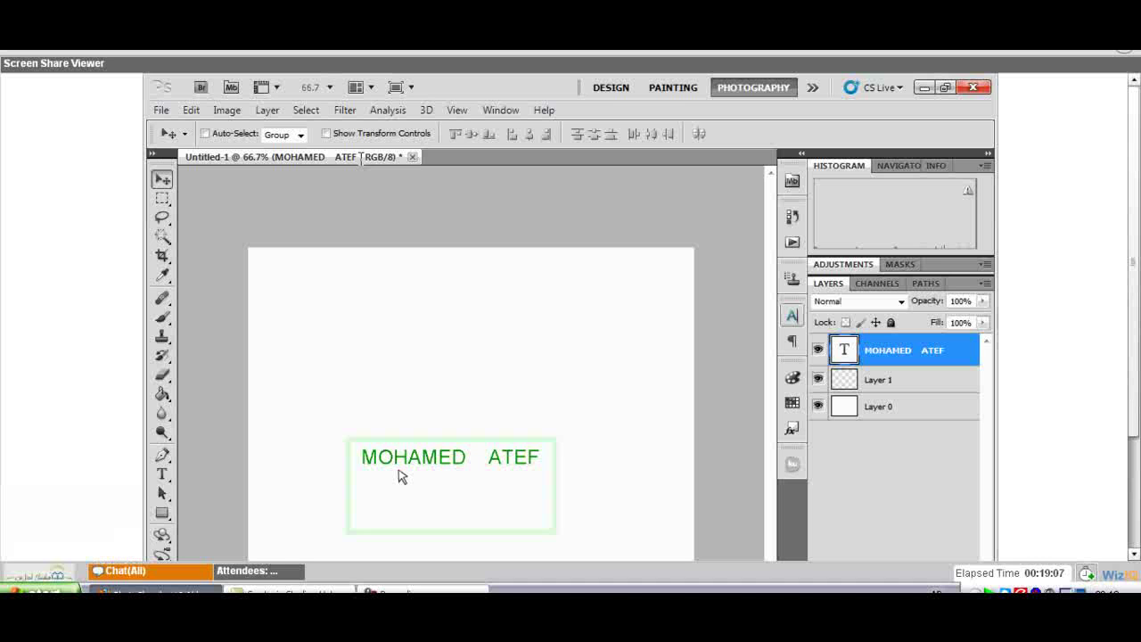
double_click(398, 476)
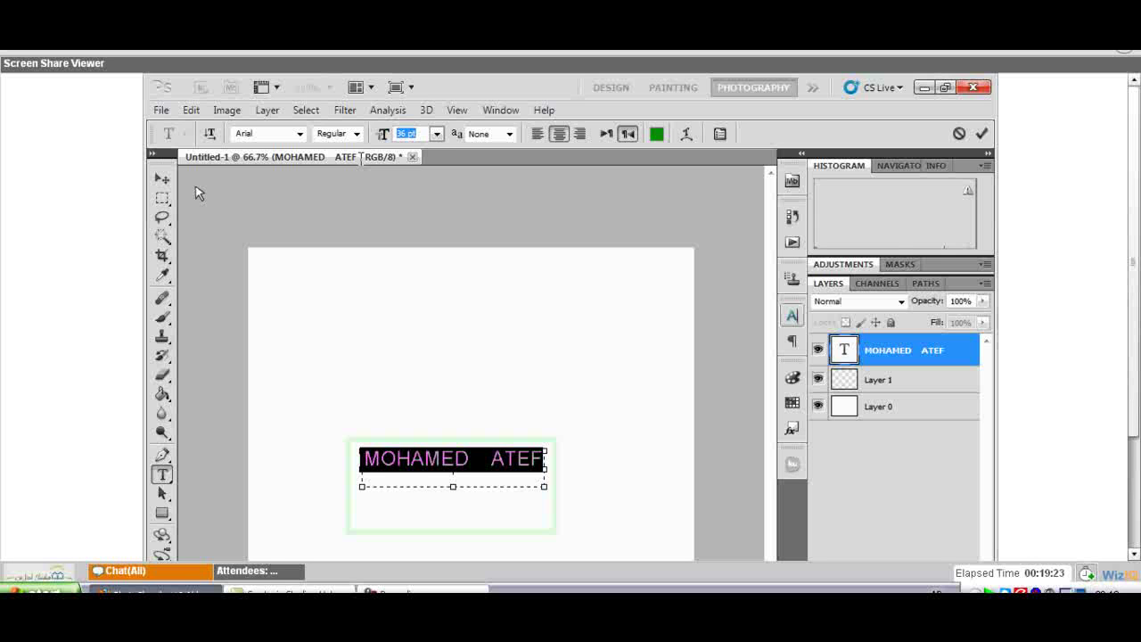
key(ctrl+Return)
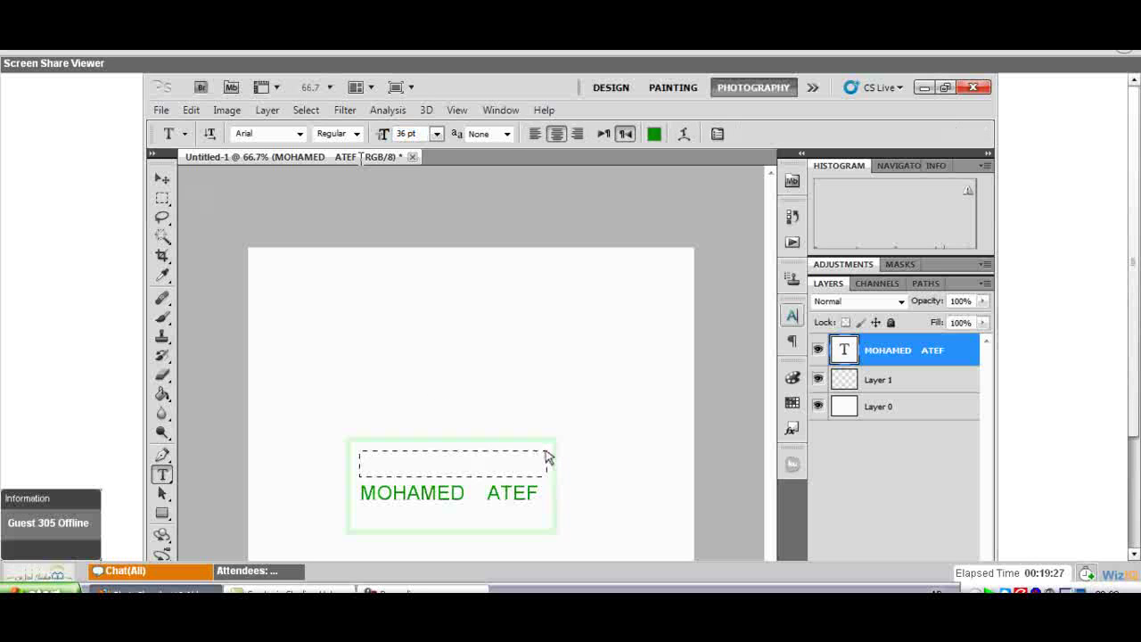
drag(547, 456, 546, 451)
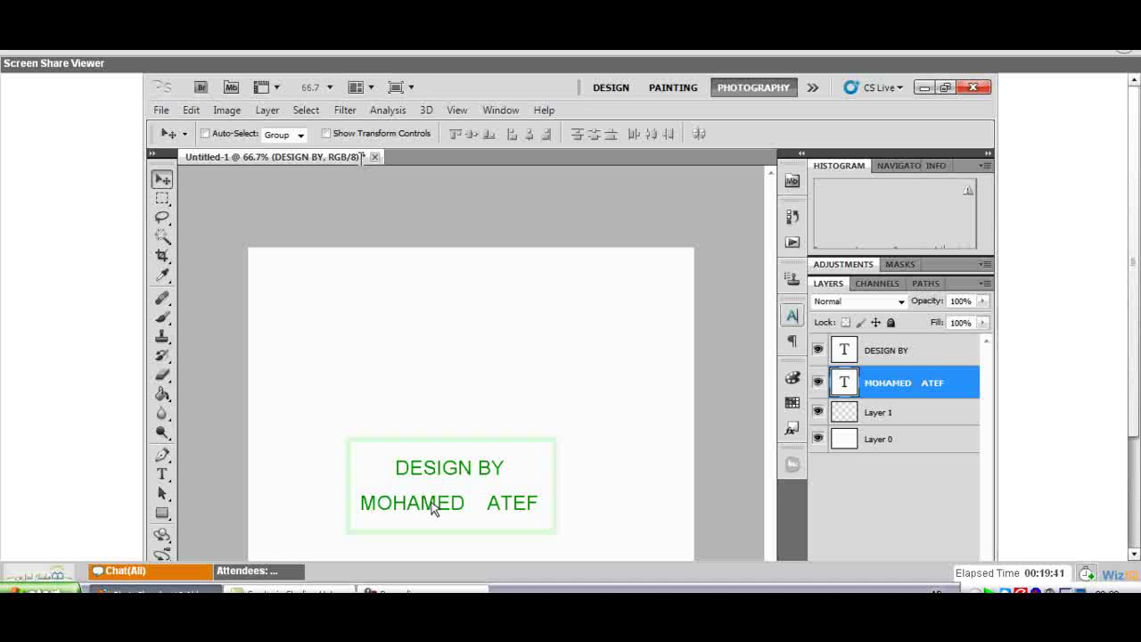
Change the font of the "DESIGN BY" text to Cambria
double_click(450, 467)
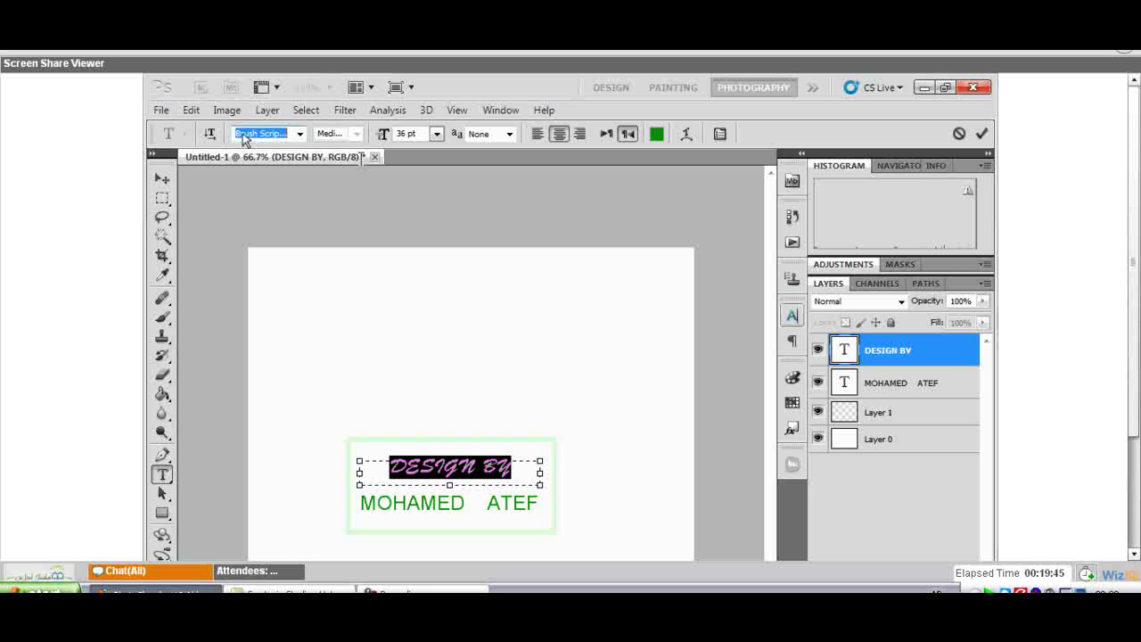
text(Cambria)
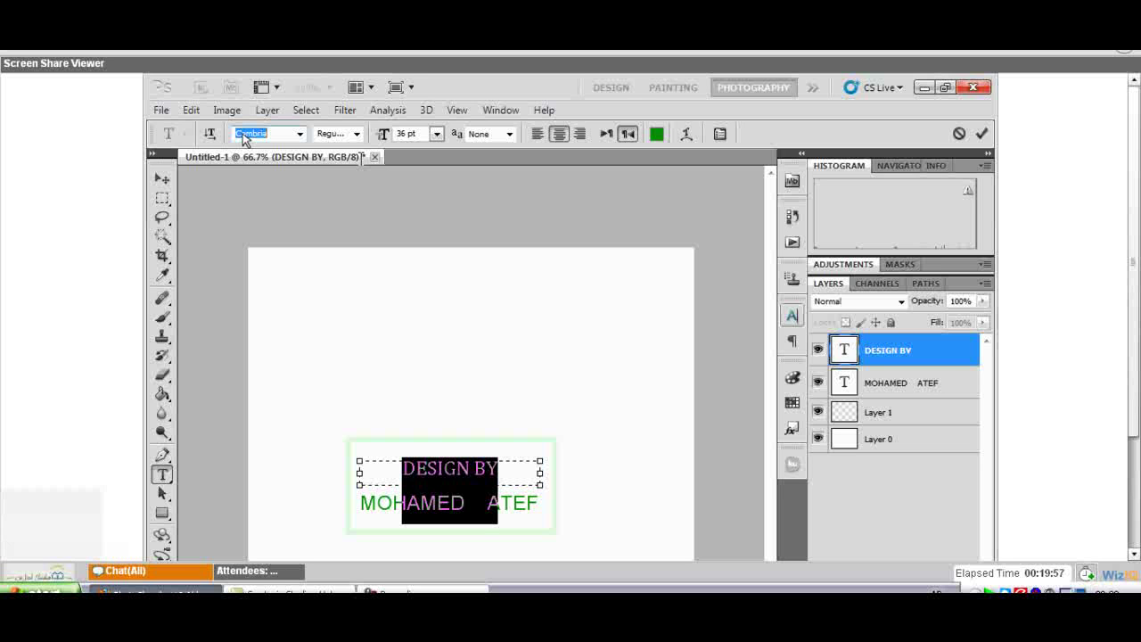
key(ctrl+Return)
key(v)
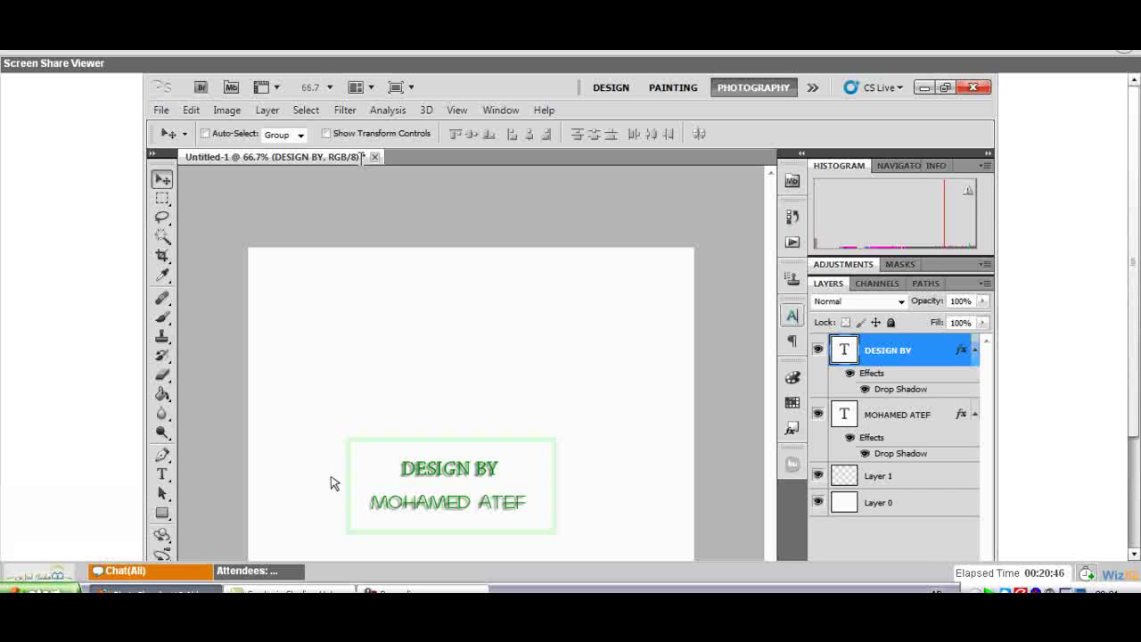
Define the framed signature as a brush preset named Sampled Brush 1 and close the document
key(alt+e)
key(b)
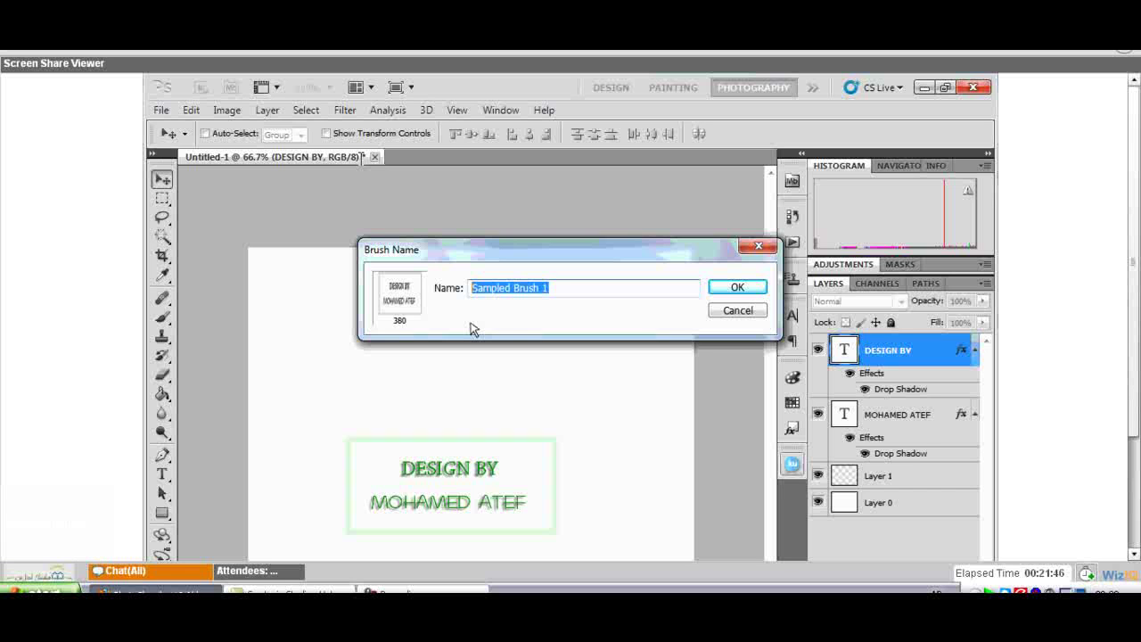
key(Return)
key(ctrl+w)
key(ctrl+o)
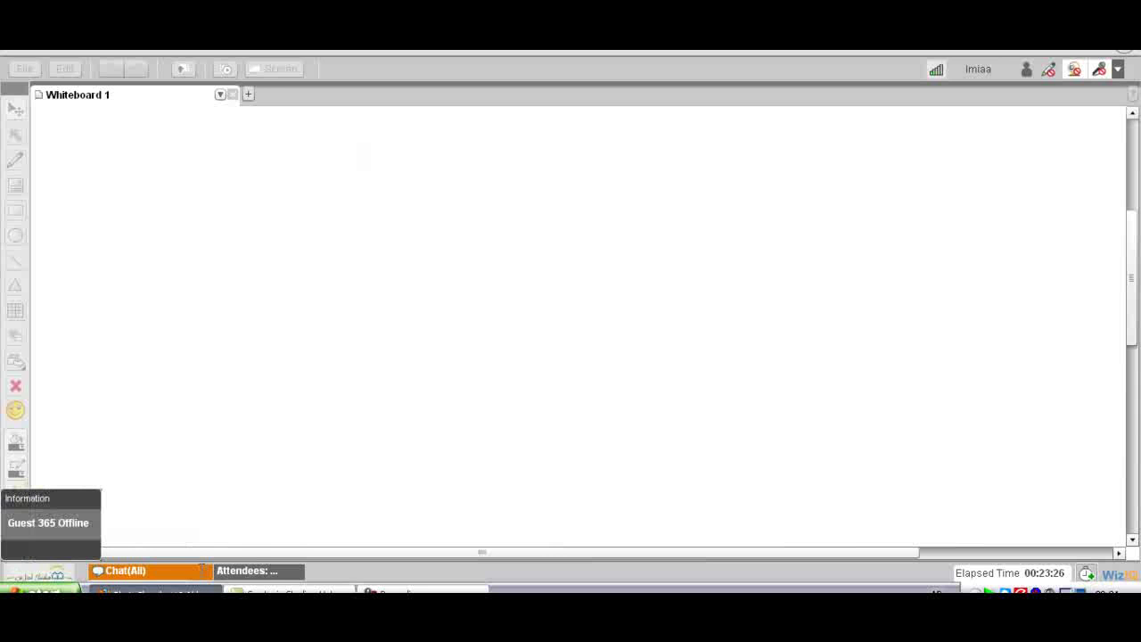
In the online classroom, open the chat, then answer the poll with "نعم", submit the vote and close the poll
click(125, 571)
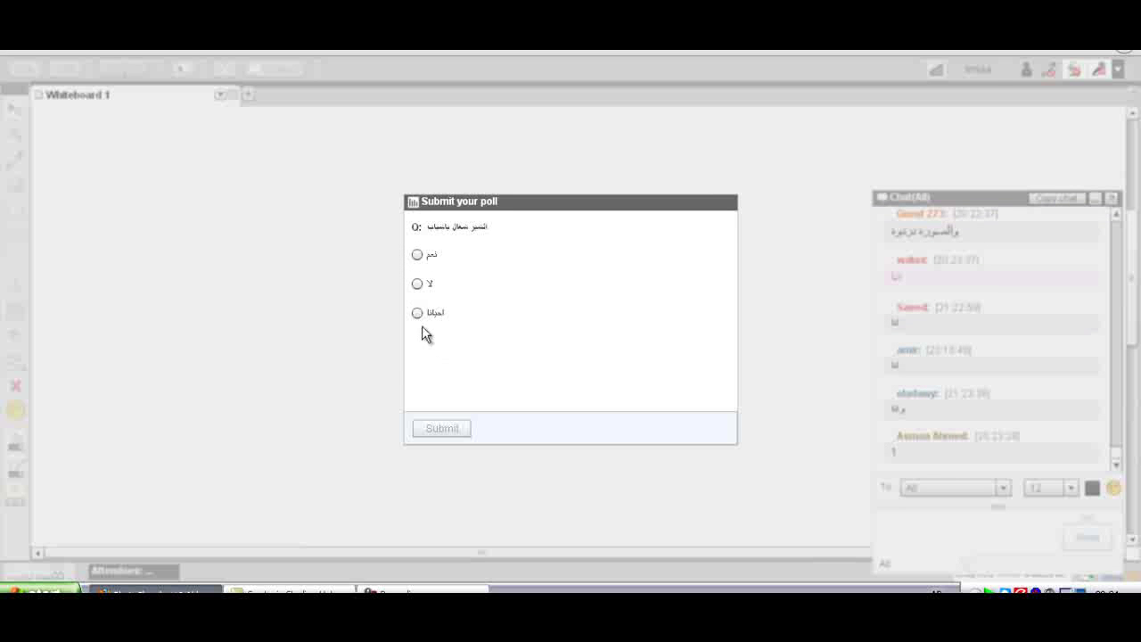
click(419, 256)
click(450, 434)
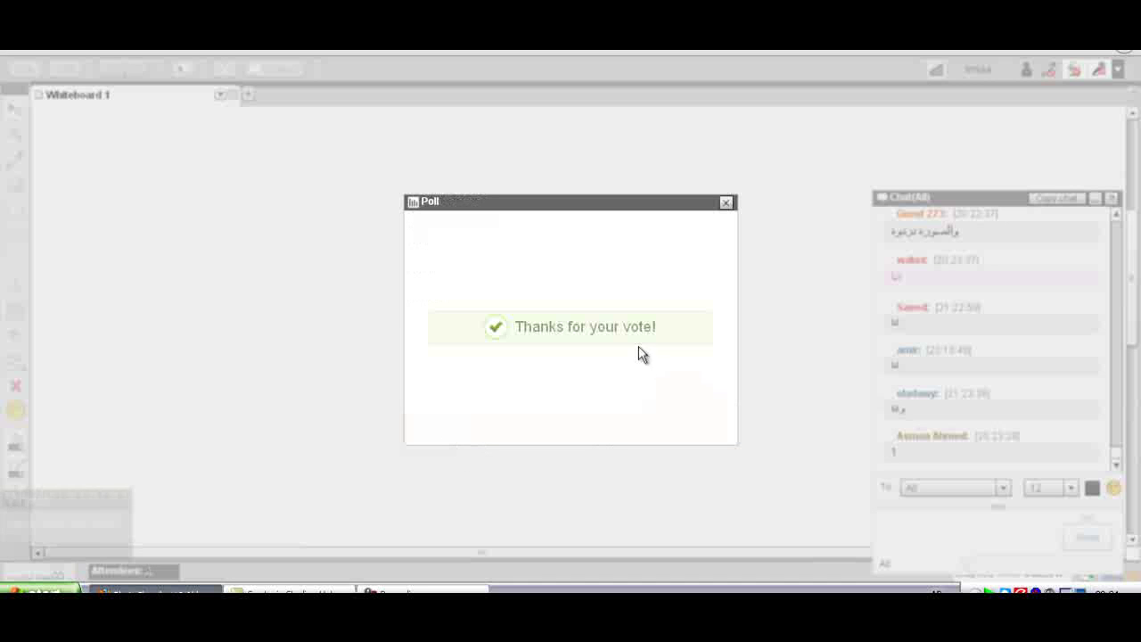
click(725, 202)
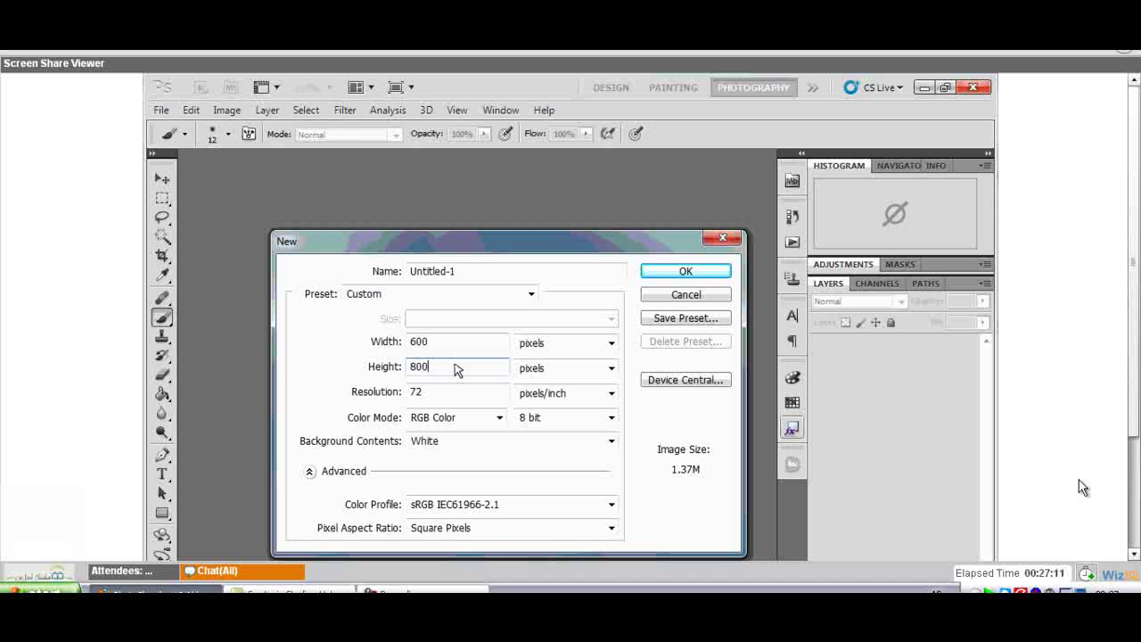
Create a new 600 × 800 pixel document and add the text "design by" to the signature in the green frame
key(Return)
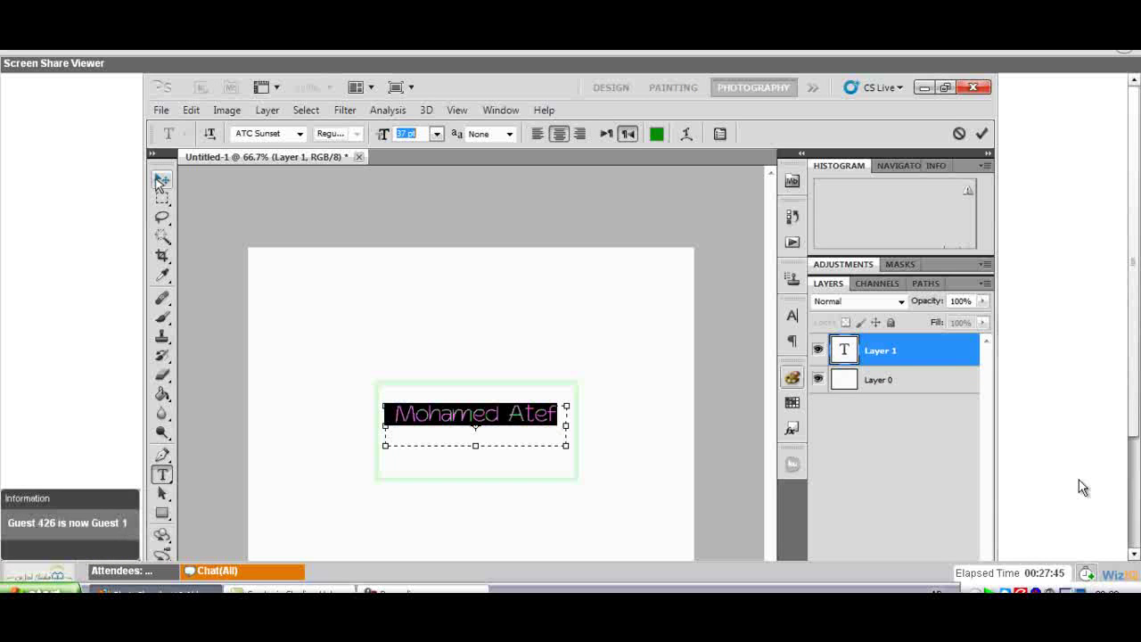
drag(414, 411, 541, 446)
text(design by)
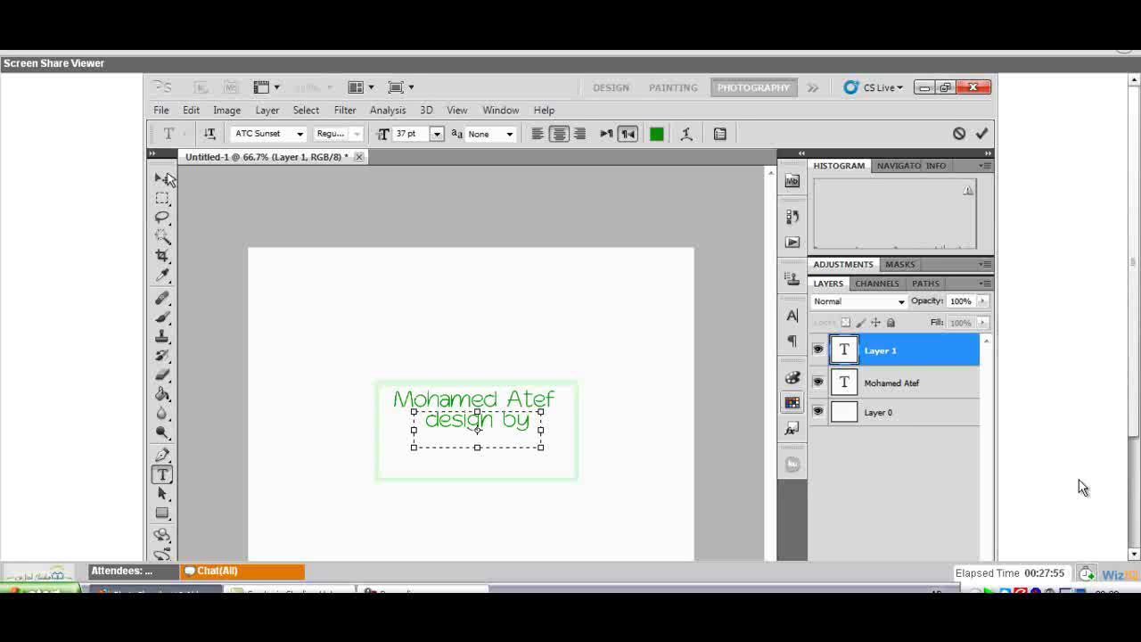
Move the name text below "design by" inside the green frame
click(163, 178)
ctrl+click(446, 401)
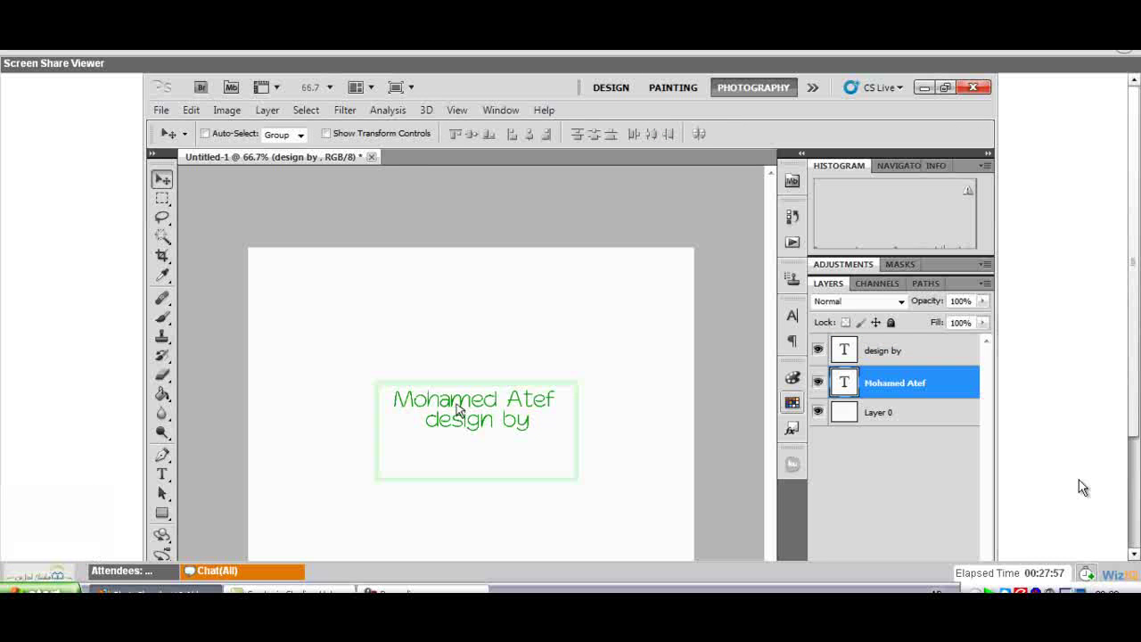
drag(459, 410, 469, 428)
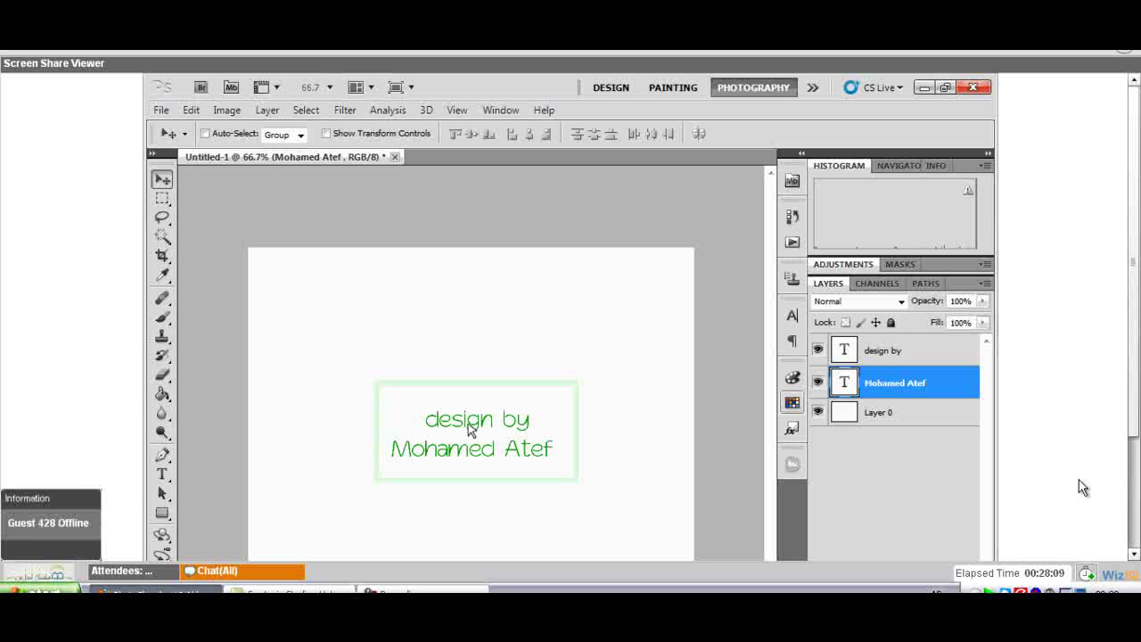
Define the framed signature as a brush preset named "stamp" and close the document
key(ctrl+shift+s)
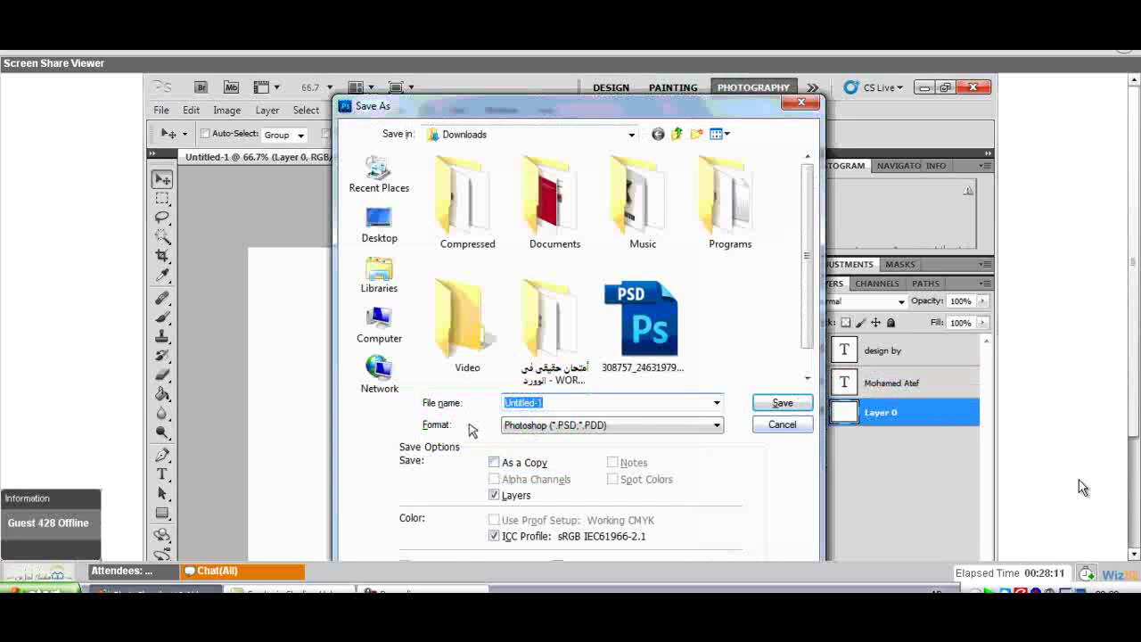
click(788, 427)
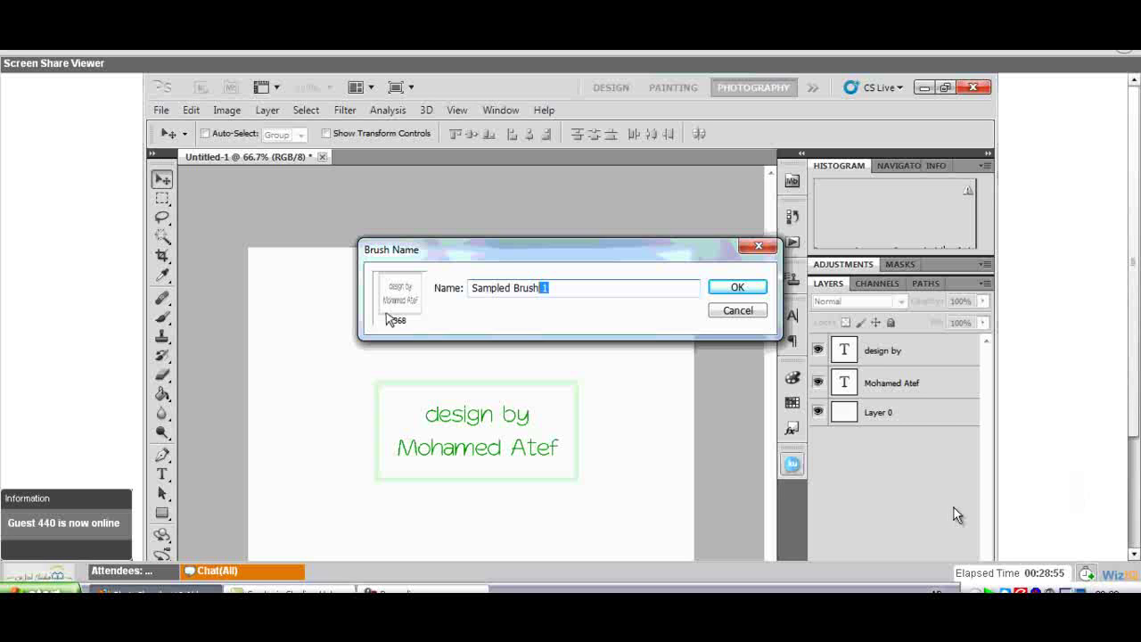
text(stamp)
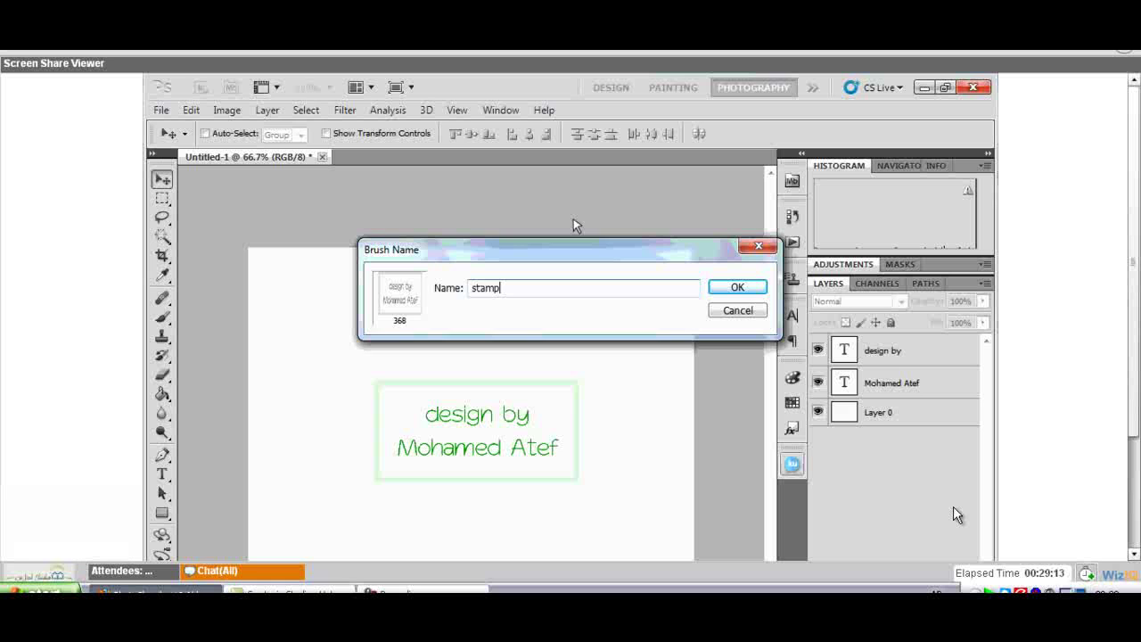
key(Return)
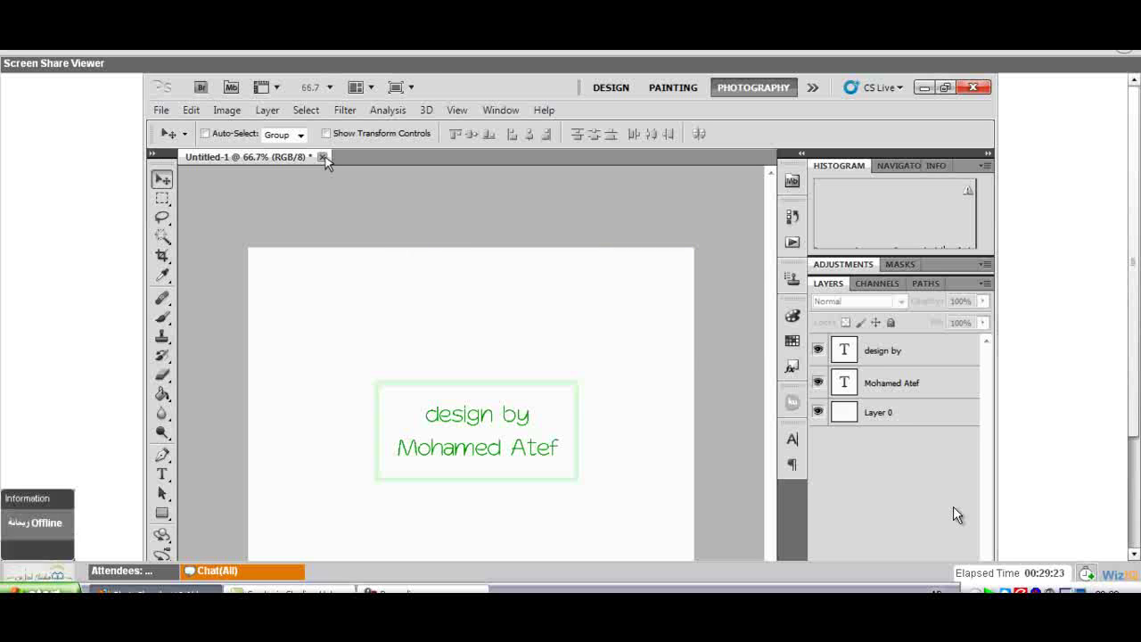
click(323, 157)
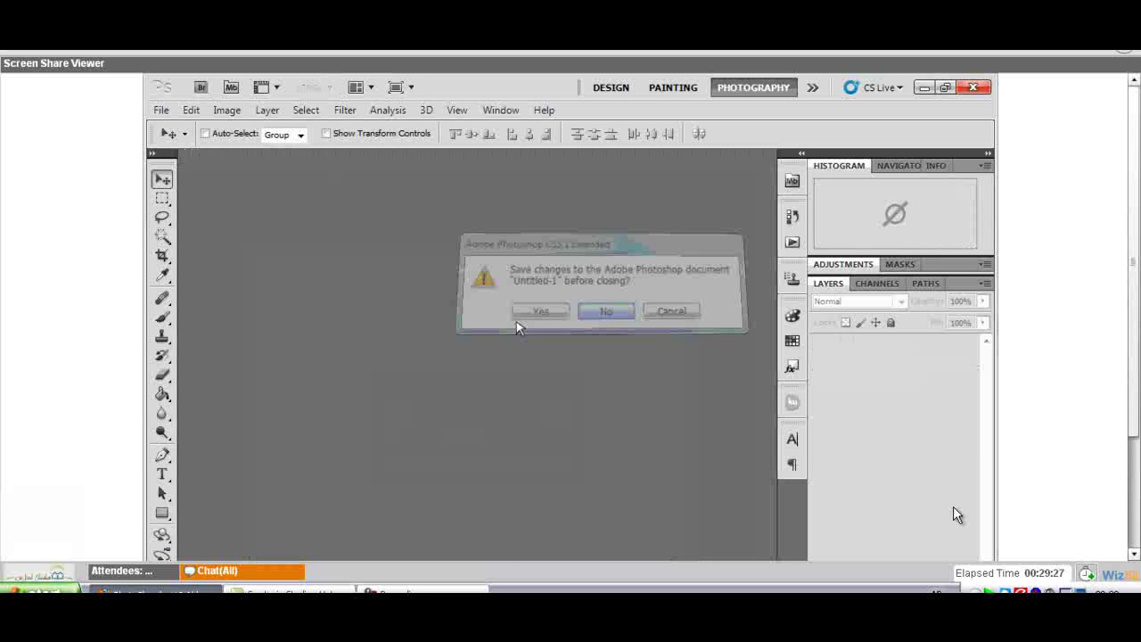
Create a new white 600 × 800 pixel RGB document at 72 pixels/inch and choose the 368 px signature brush
click(162, 110)
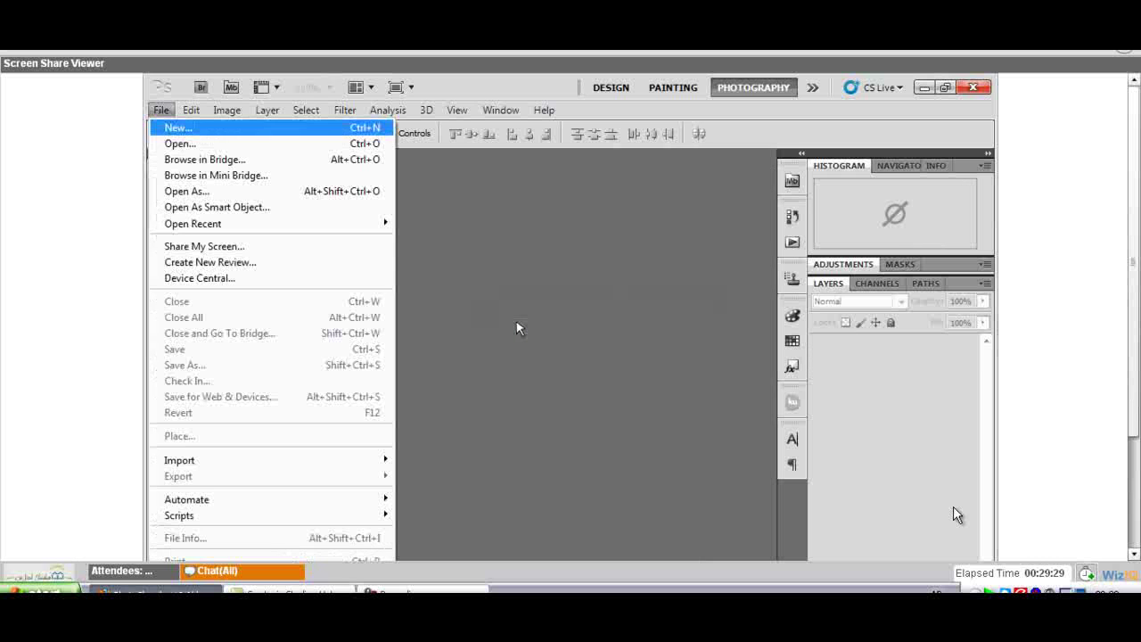
click(200, 133)
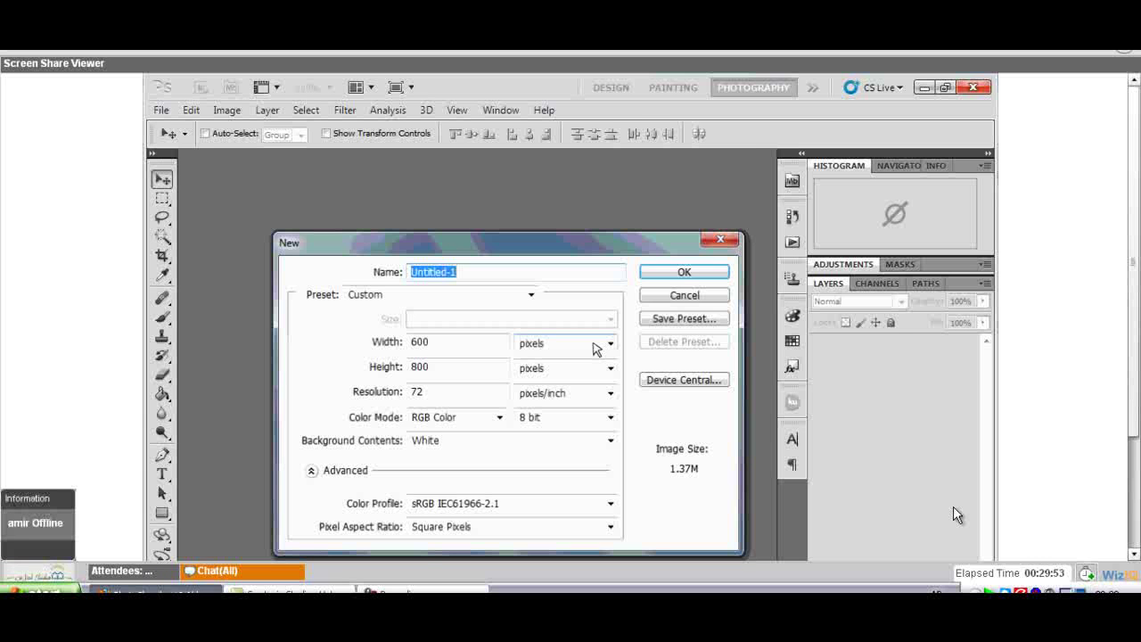
key(Return)
key(b)
right_click(429, 321)
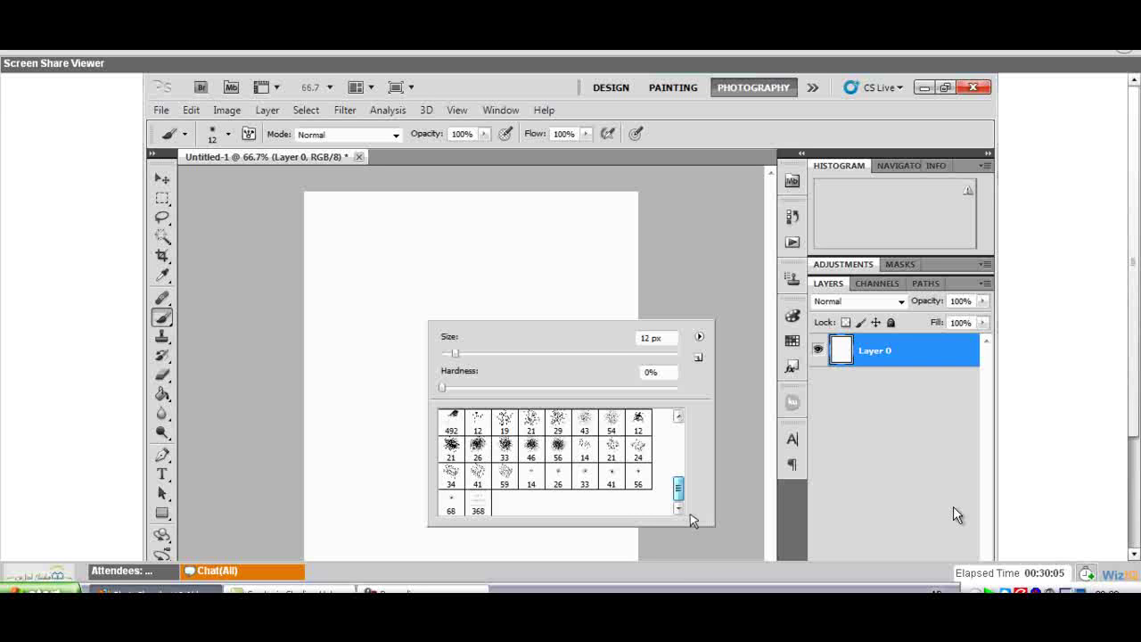
Open the picture of a red rose
click(161, 110)
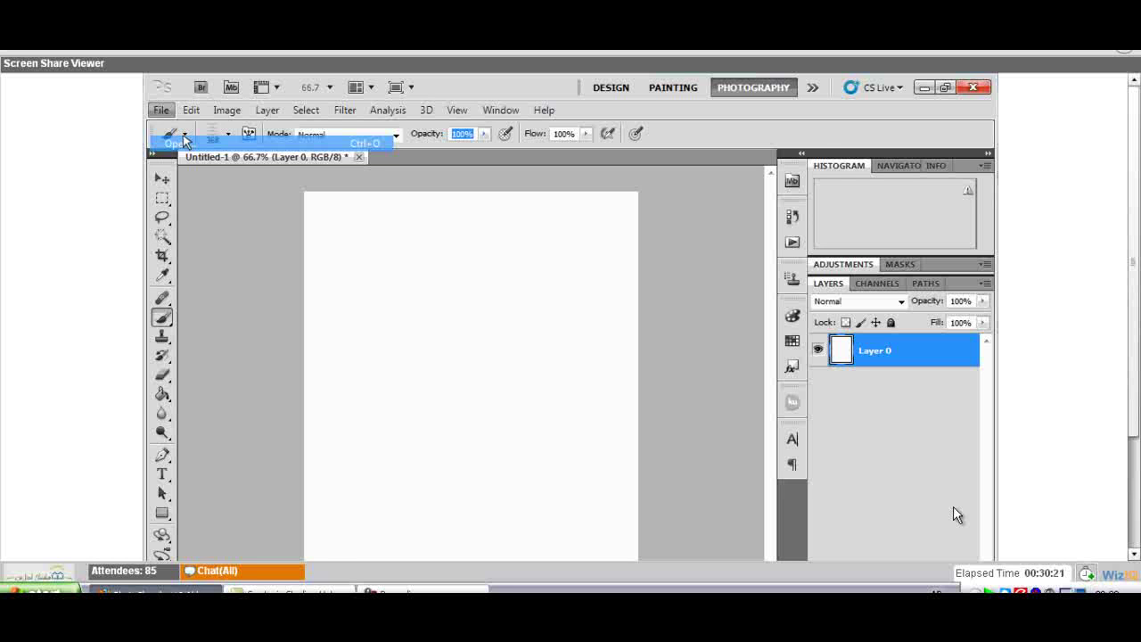
click(183, 140)
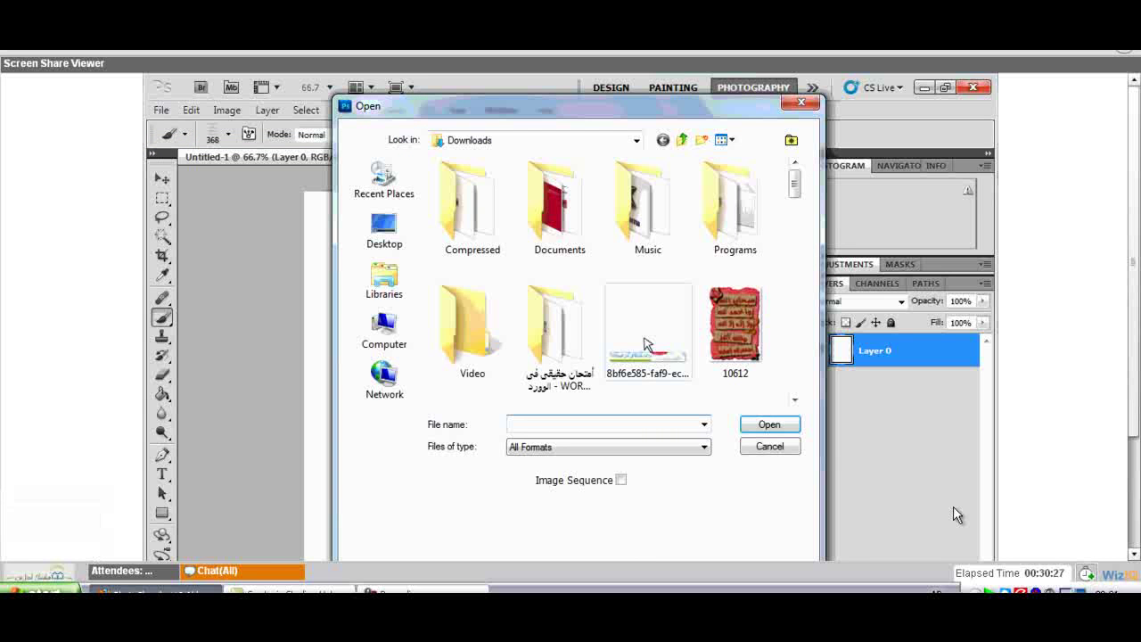
scroll(646, 344, down, 1)
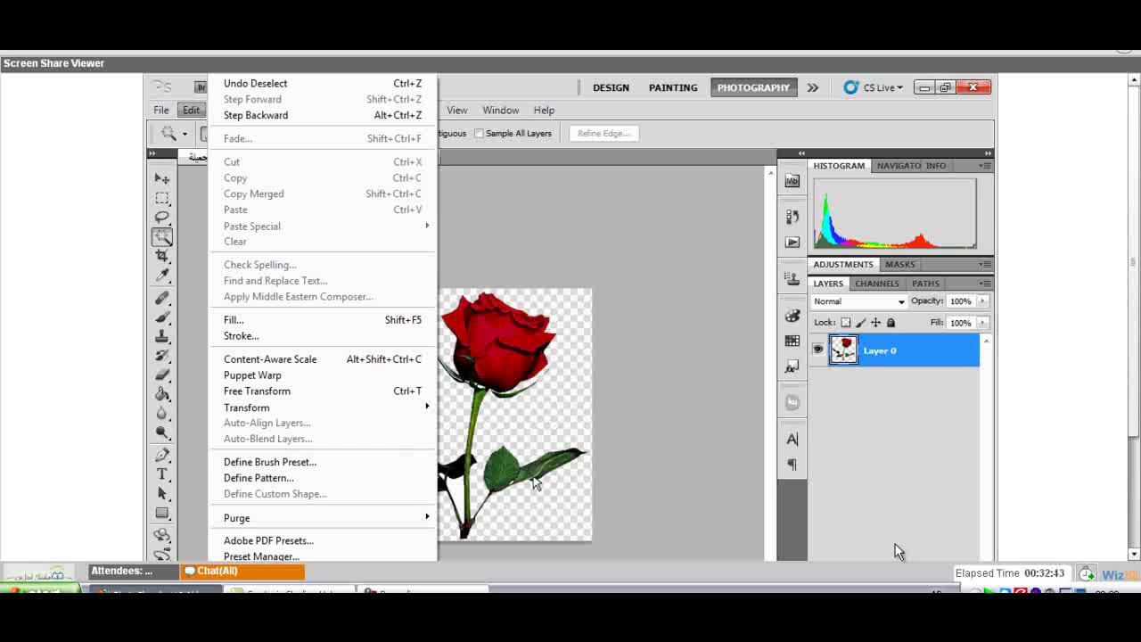
Define the cut-out red rose as a brush preset and open the photo of the girl in pink
key(b)
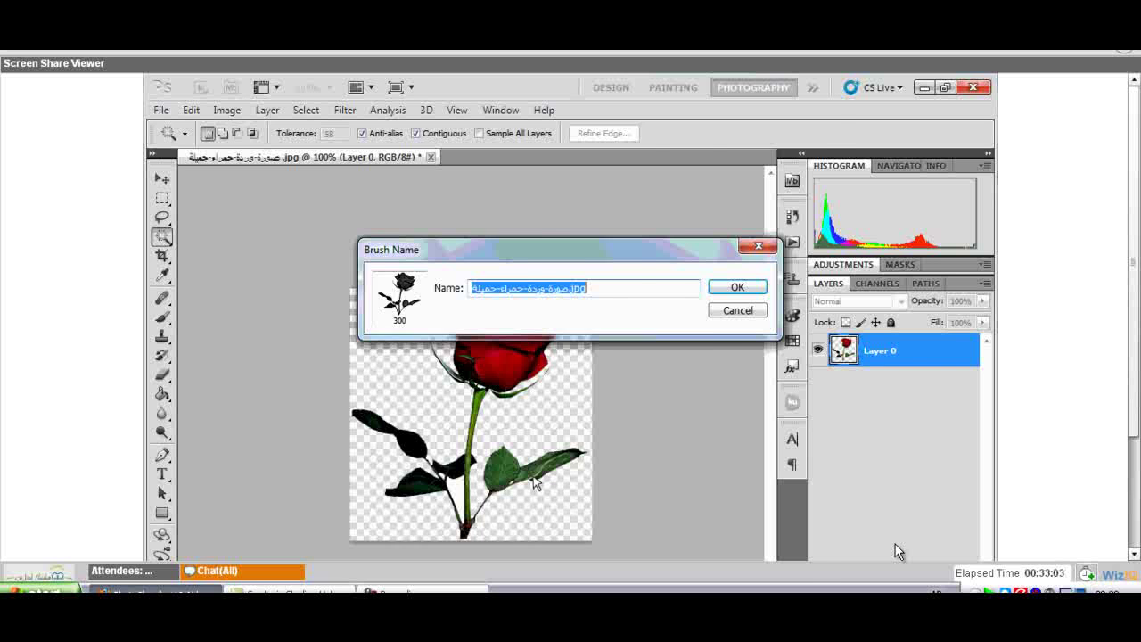
key(Return)
key(ctrl+o)
click(398, 296)
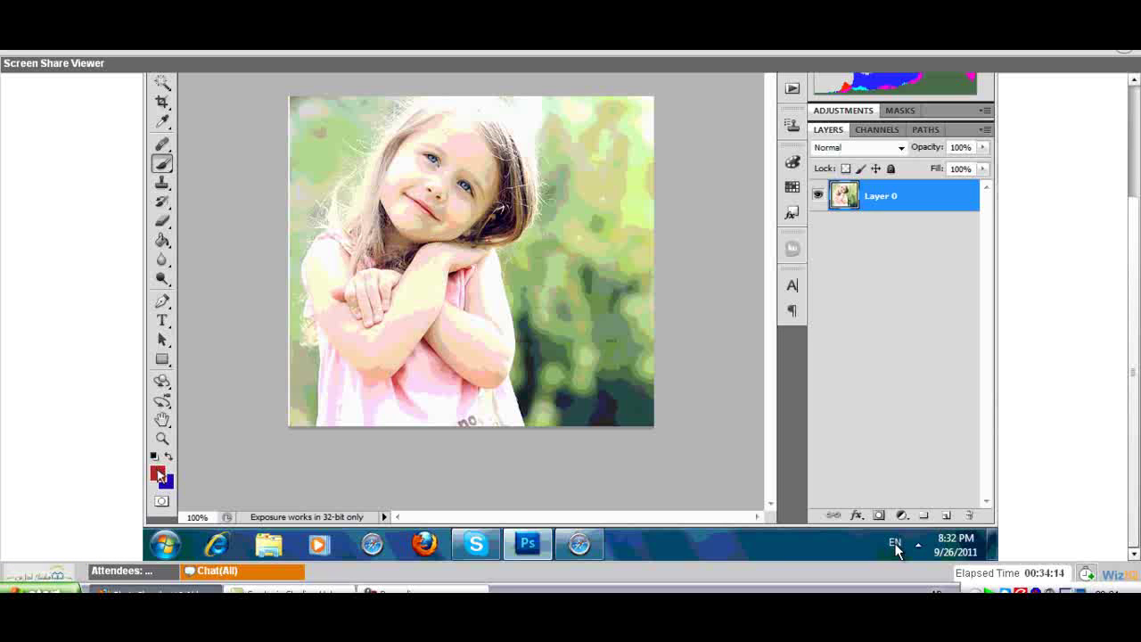
Open the foreground color picker over the photo of the girl
click(157, 474)
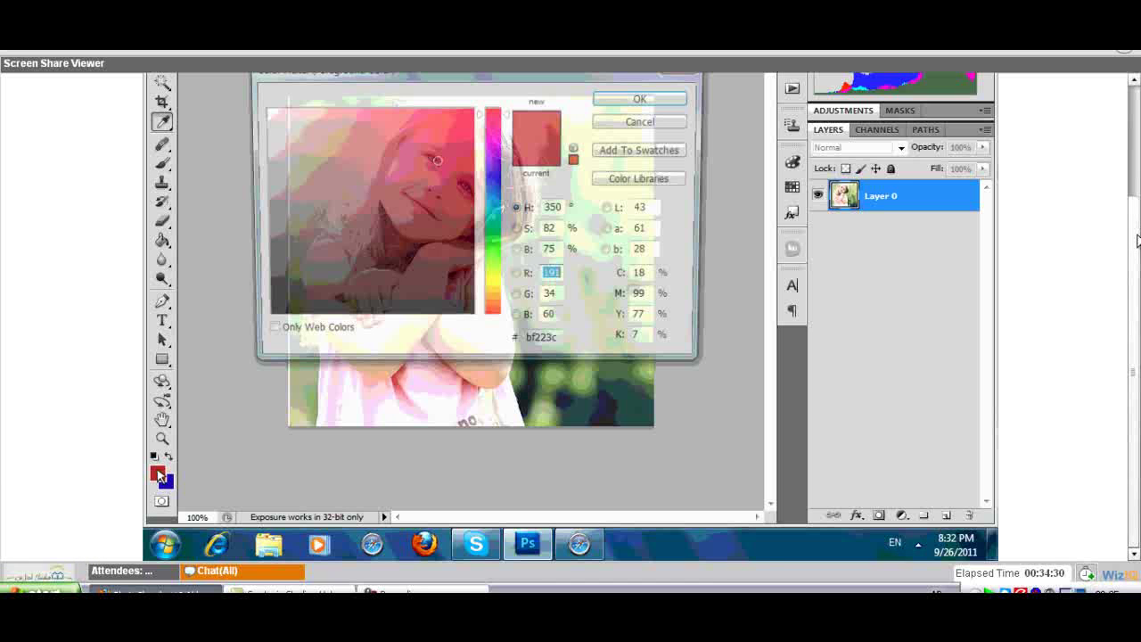
drag(1137, 239, 1137, 172)
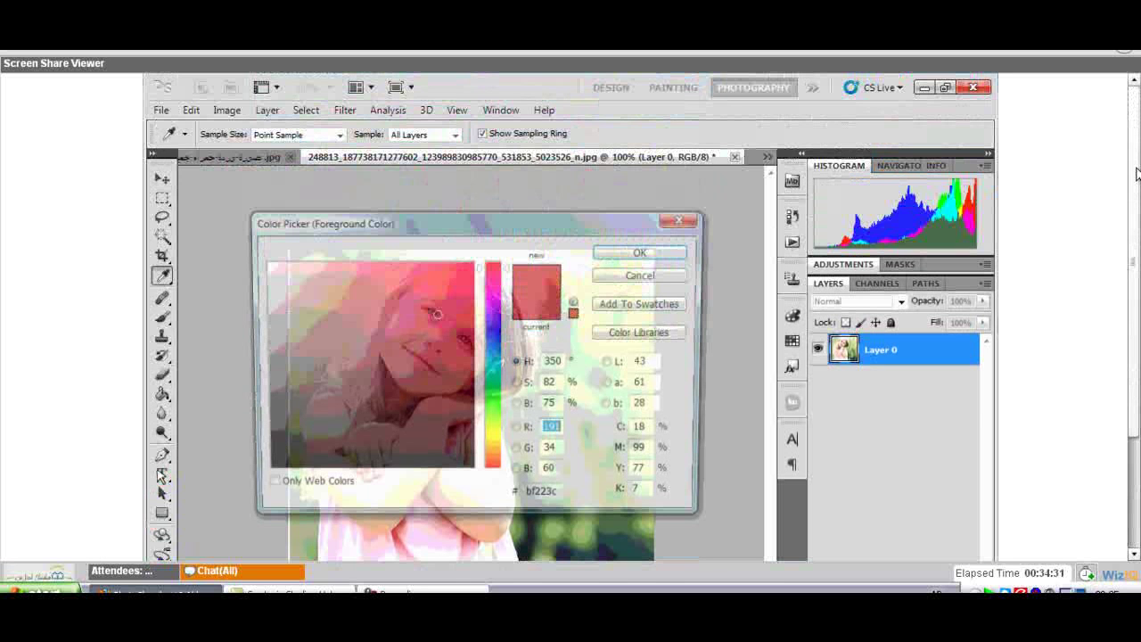
click(1132, 70)
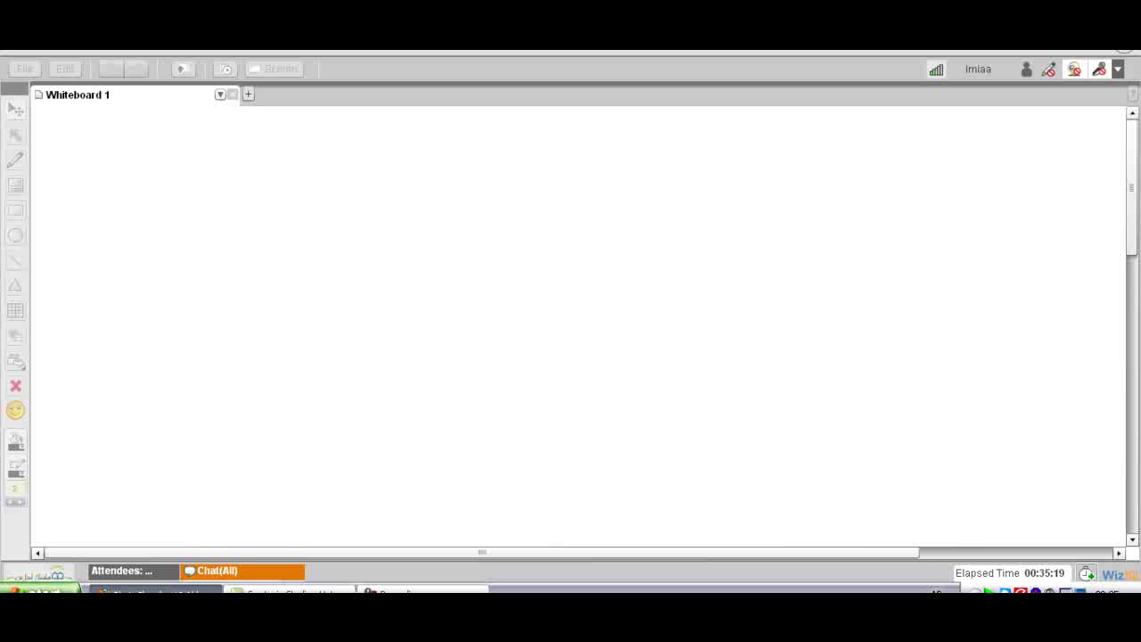
Check the attendees' chat messages, reposition the chat window and minimize it
click(288, 575)
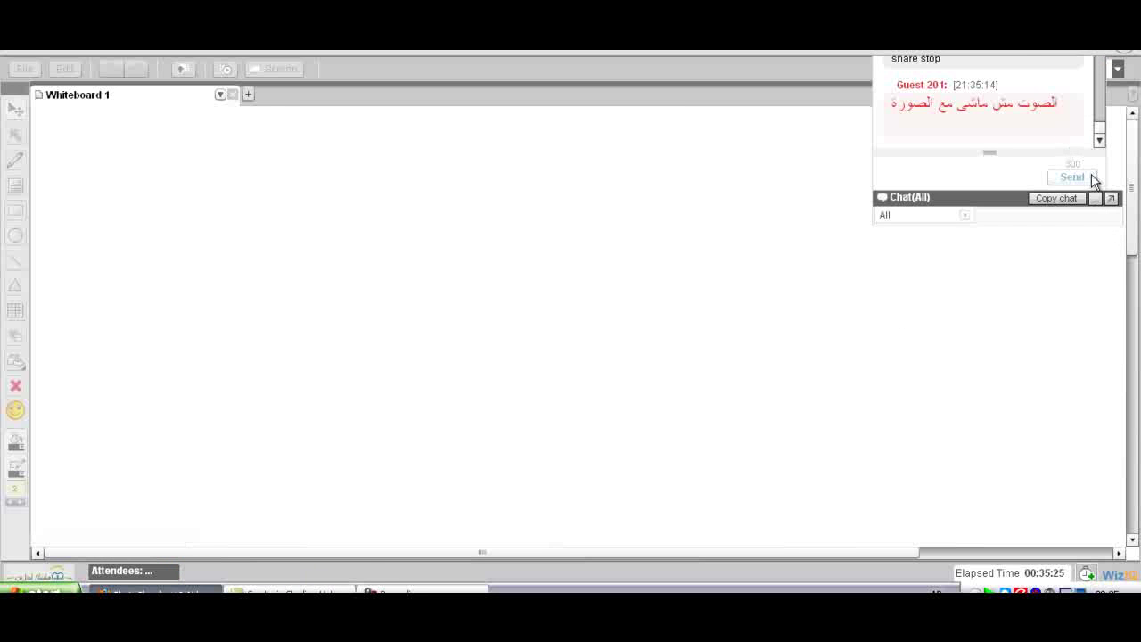
click(1094, 199)
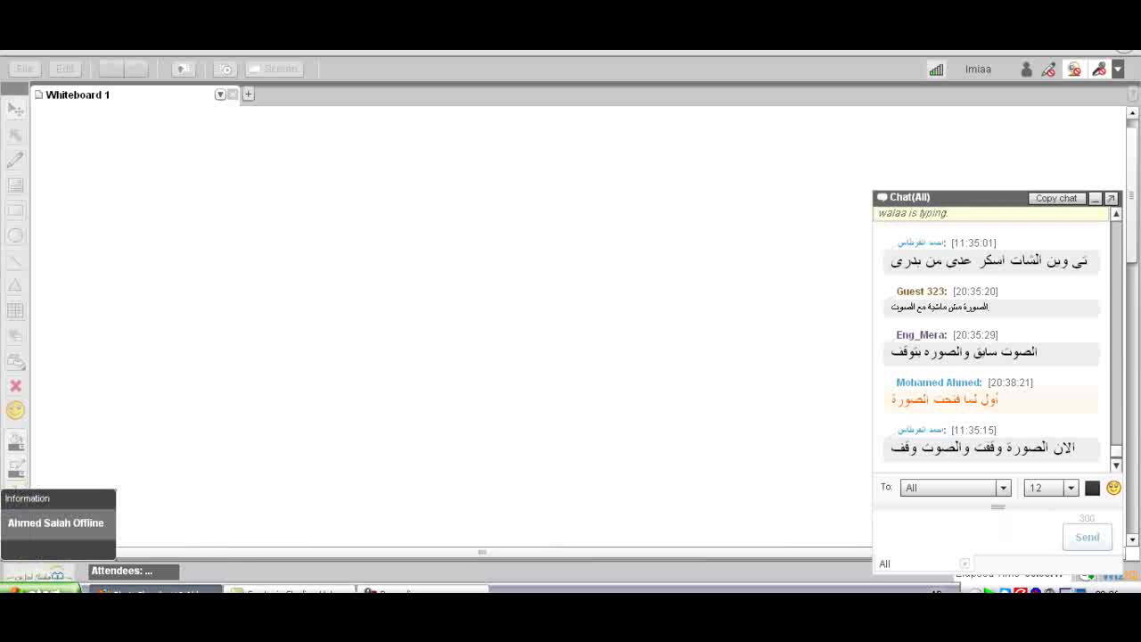
drag(1004, 208, 1022, 190)
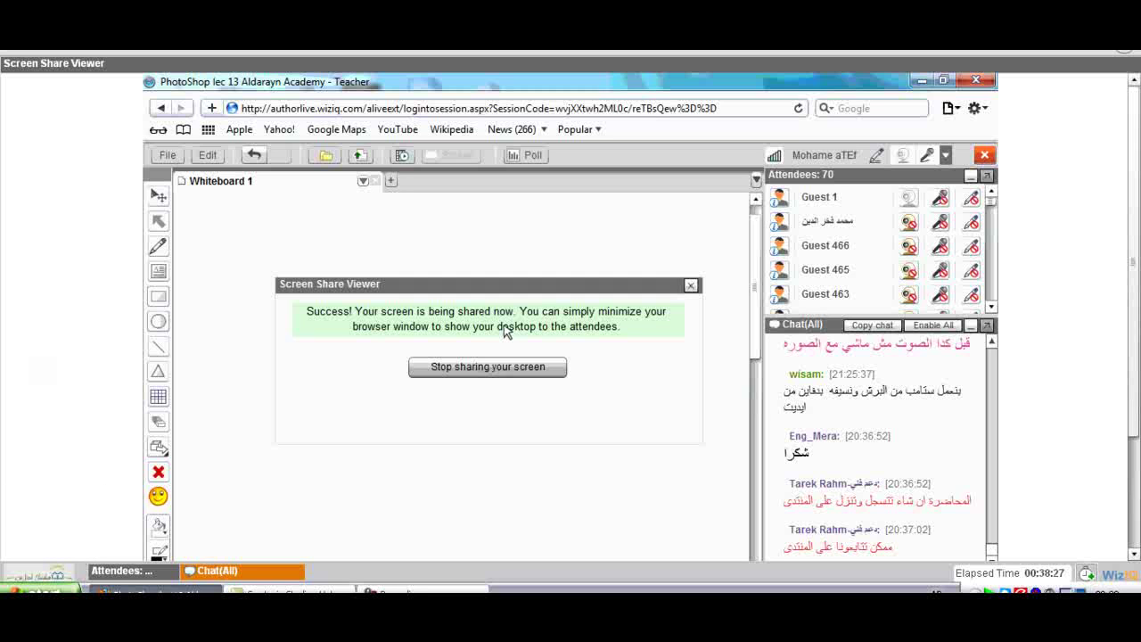
click(256, 575)
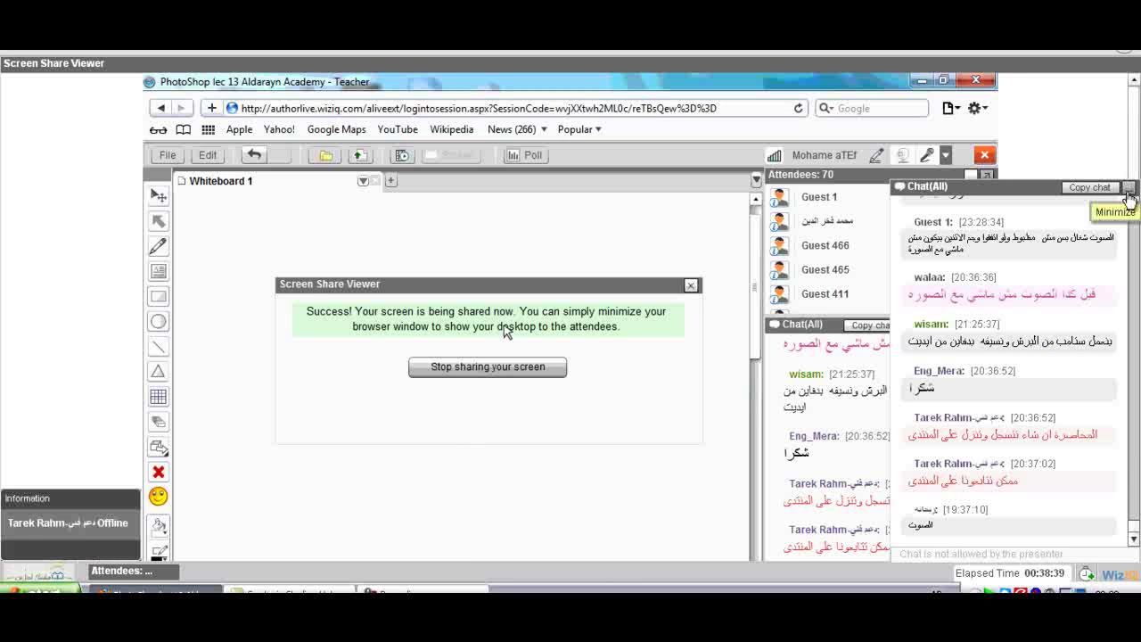
click(1127, 191)
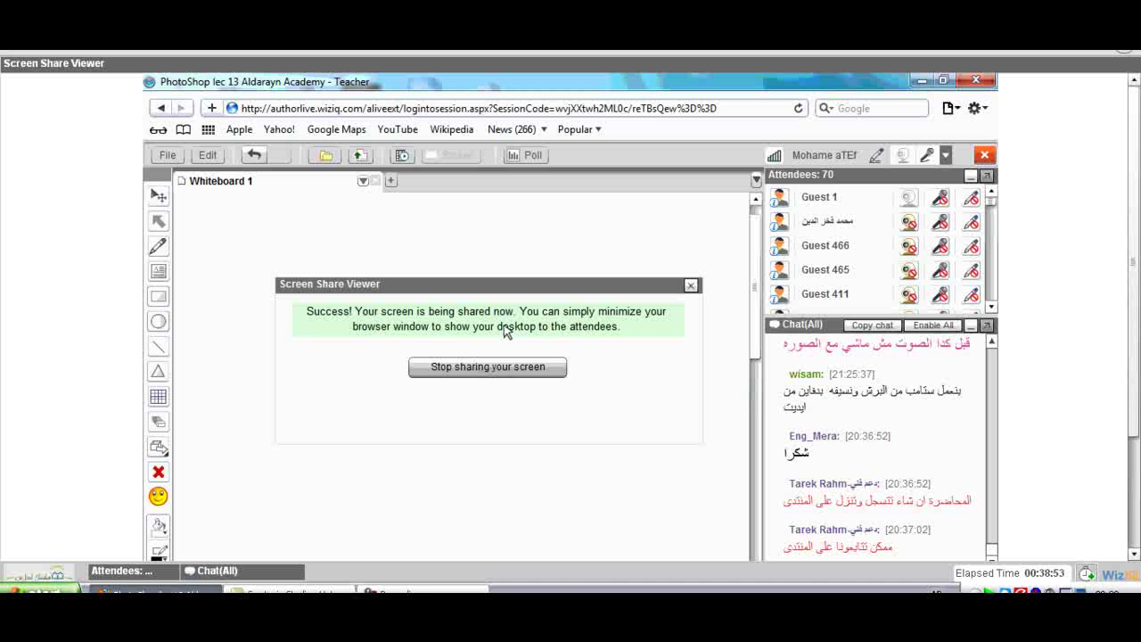
Minimize the browser window and switch back to the blank Untitled-1 document in Photoshop
click(574, 543)
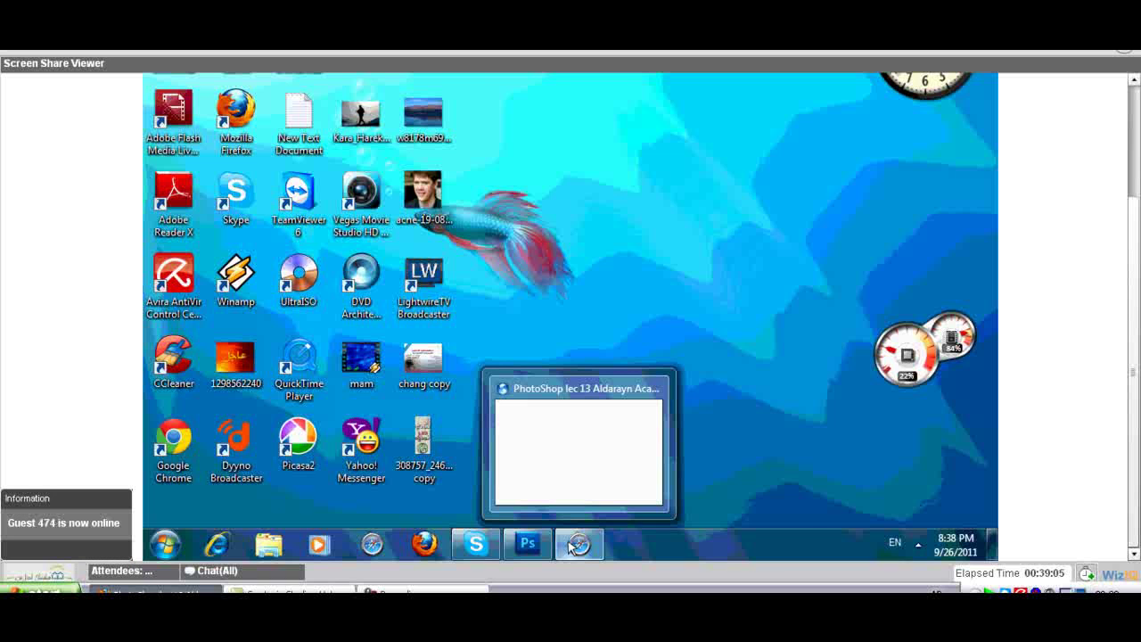
click(575, 546)
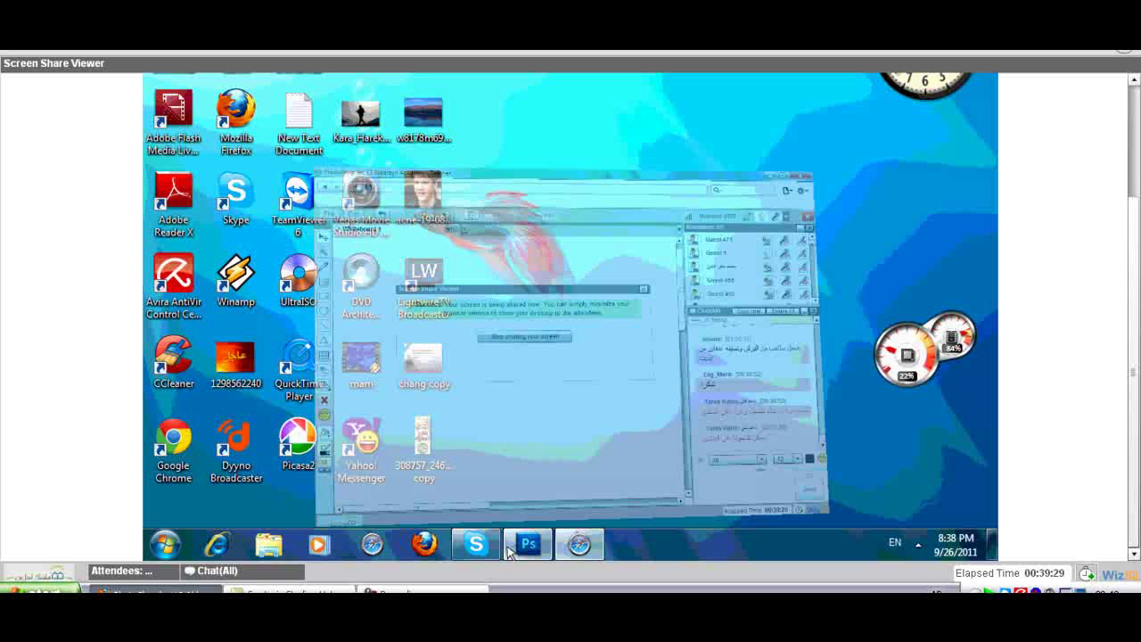
click(522, 546)
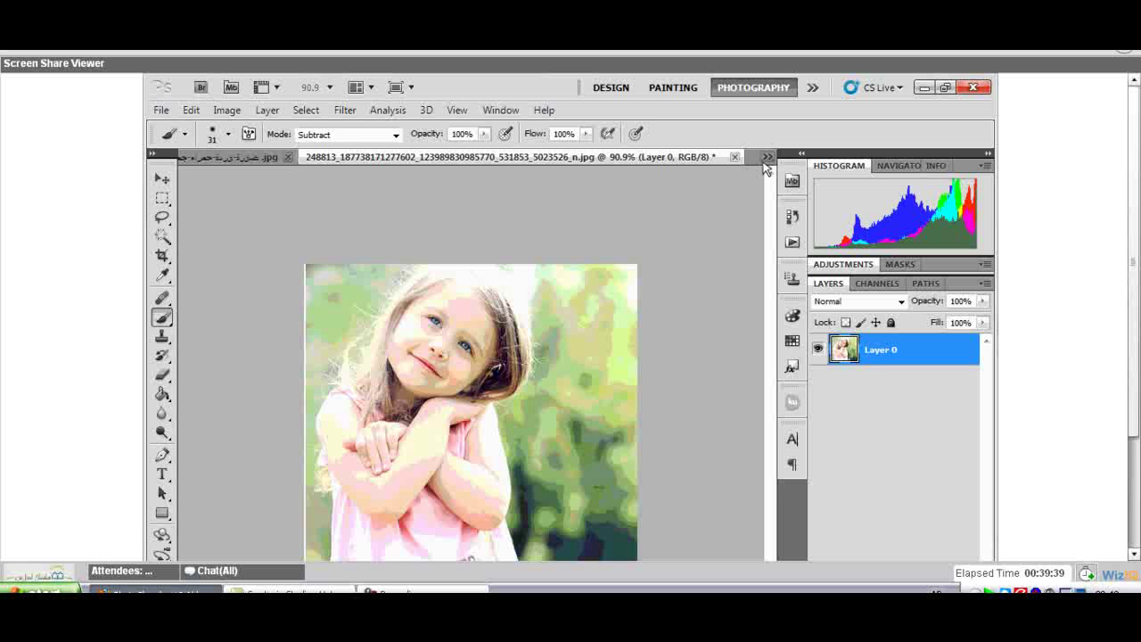
click(161, 109)
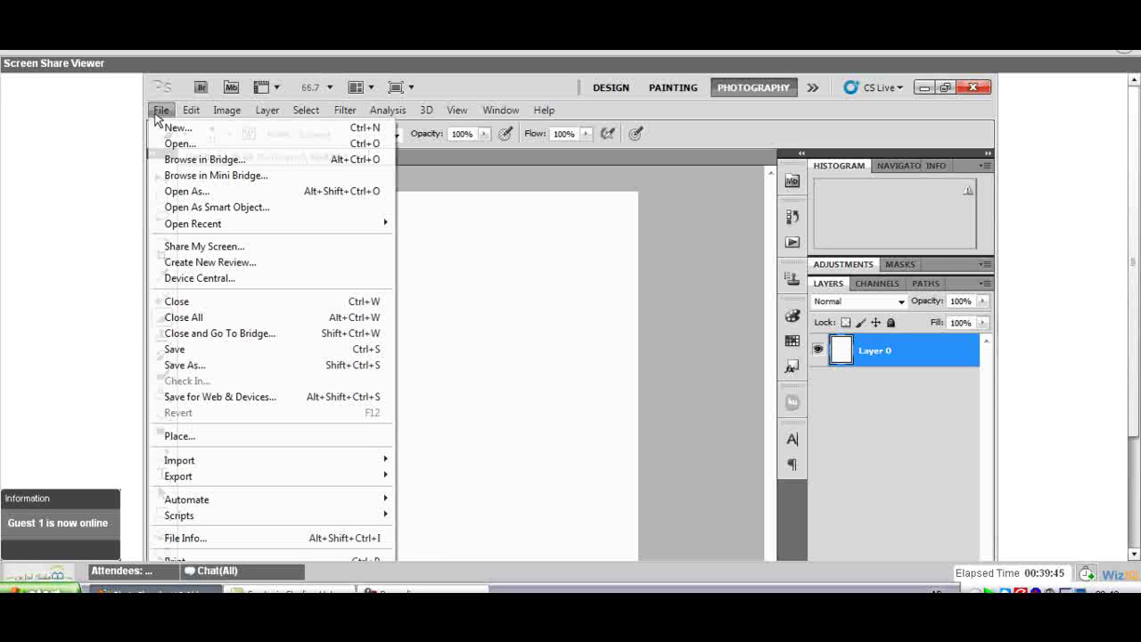
click(160, 113)
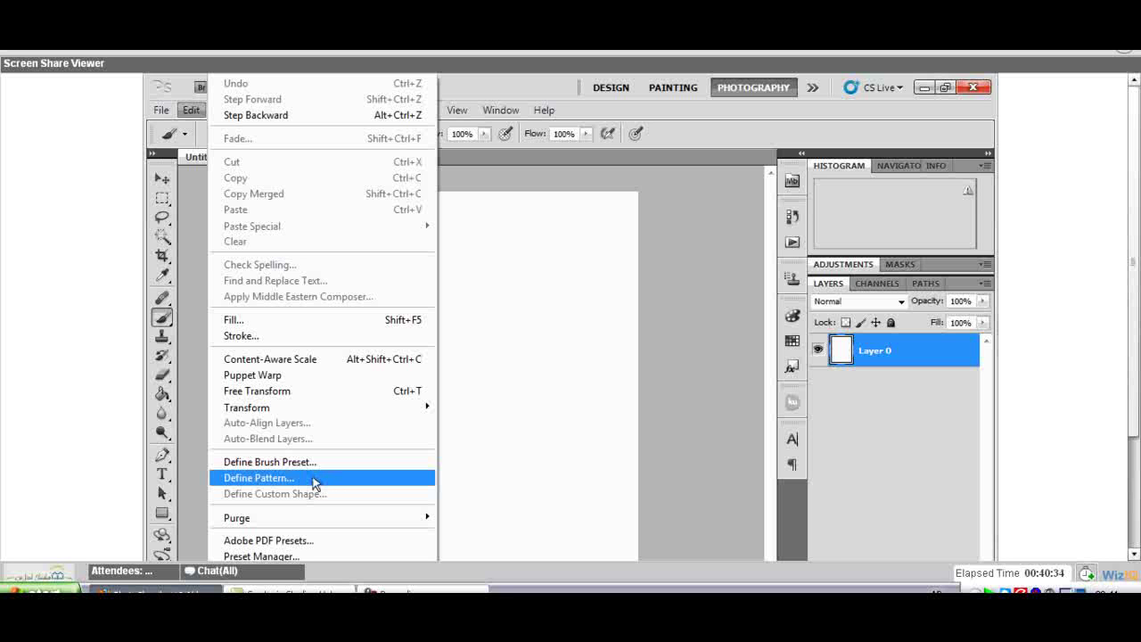
Add the name text in red 37 pt ATC Sunset and move it to the page's upper-left corner
key(ctrl+a)
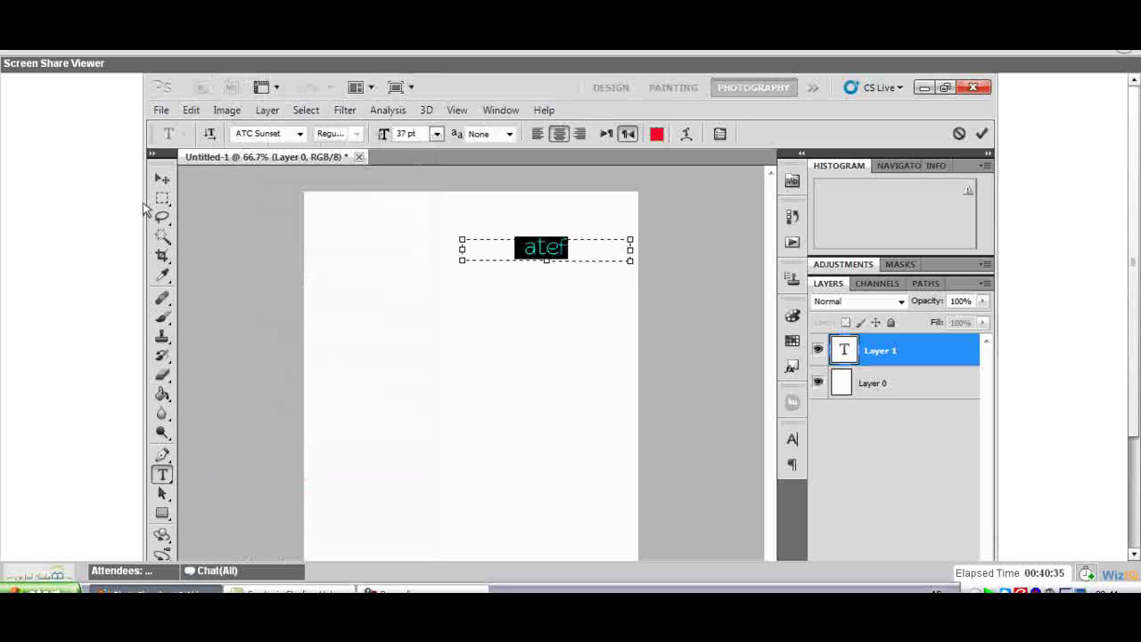
key(ctrl+Return)
key(v)
drag(490, 479, 287, 453)
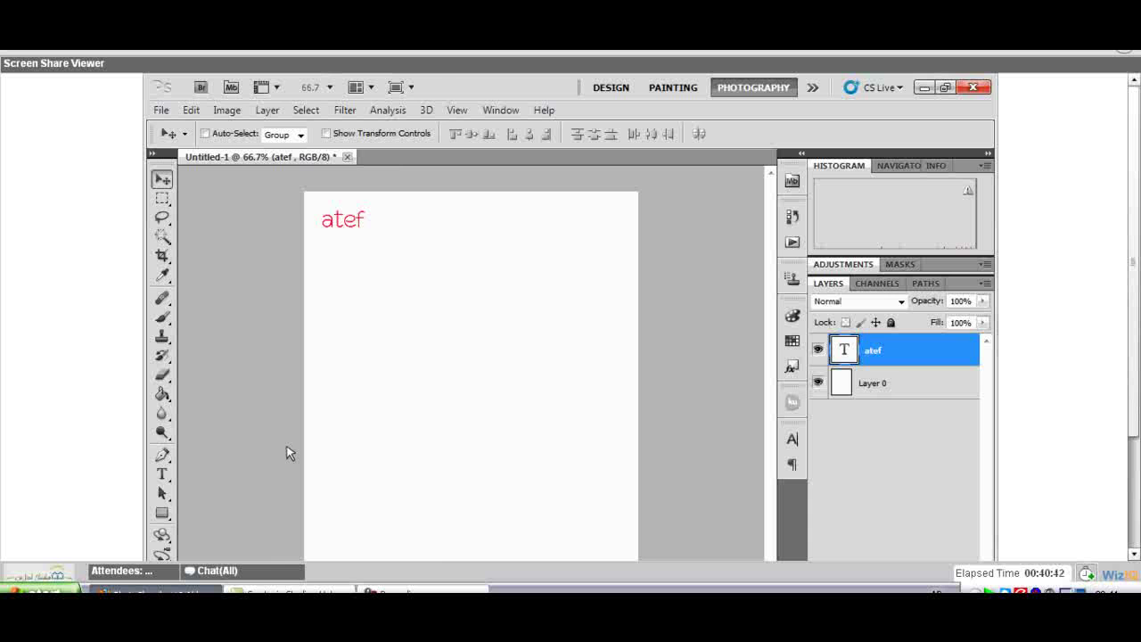
Define the whole page with the small name text as a pattern, keeping the suggested pattern name
click(191, 109)
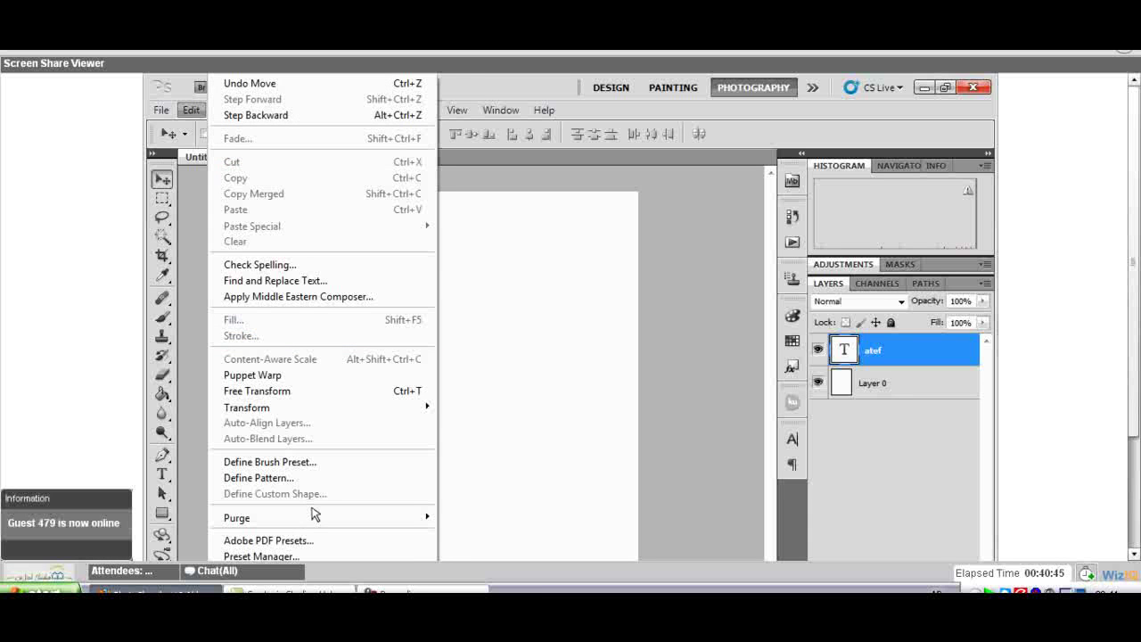
key(Escape)
click(166, 110)
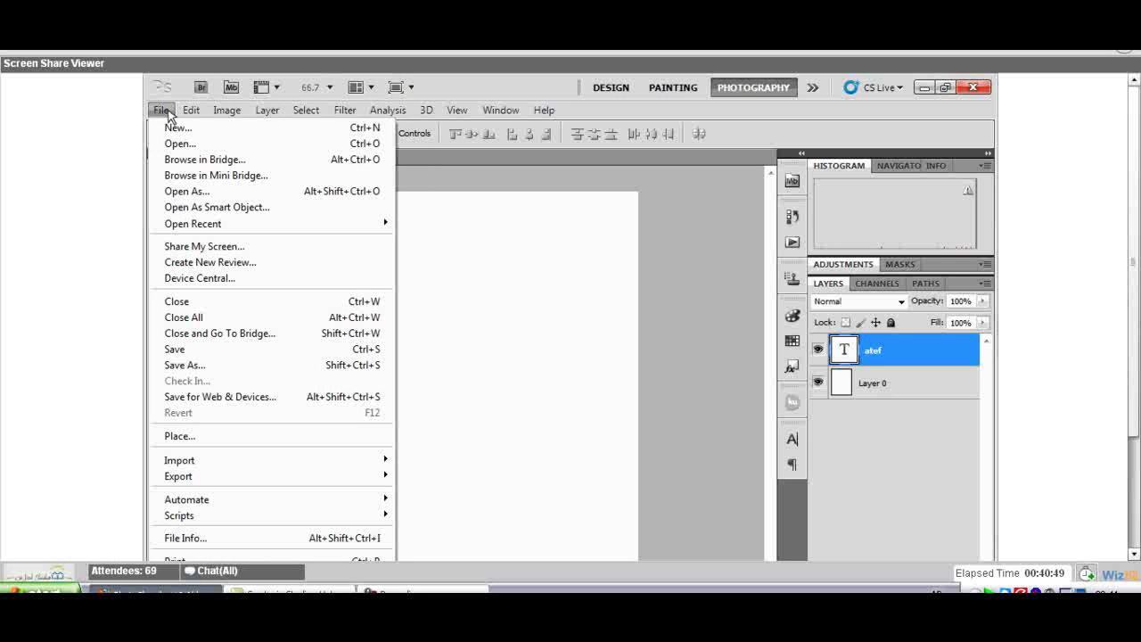
mouse_move(190, 110)
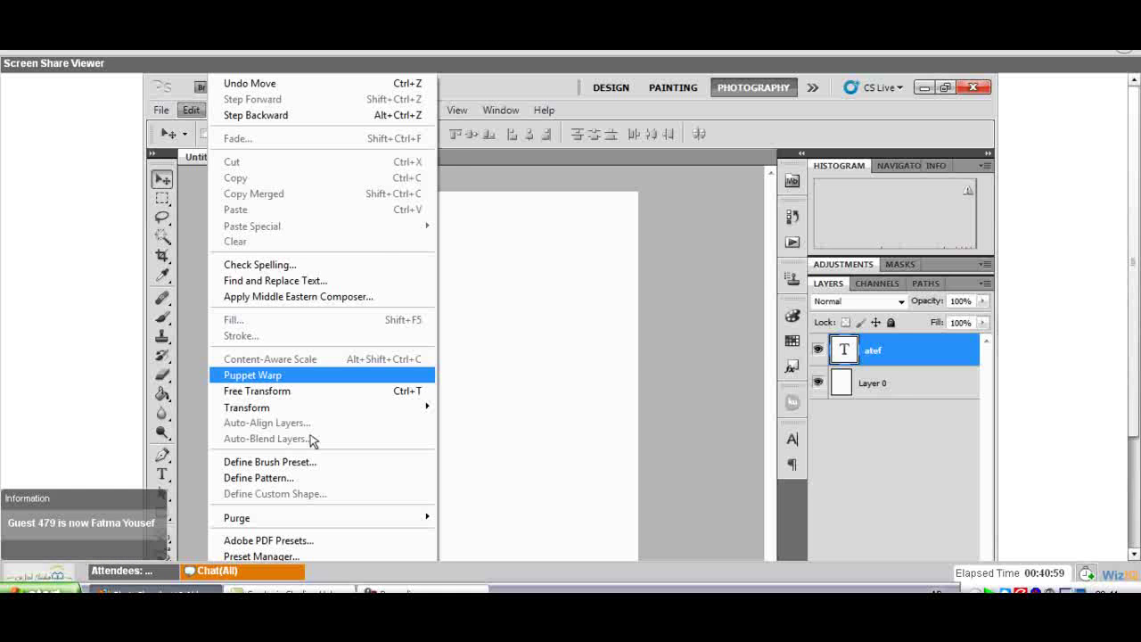
click(258, 477)
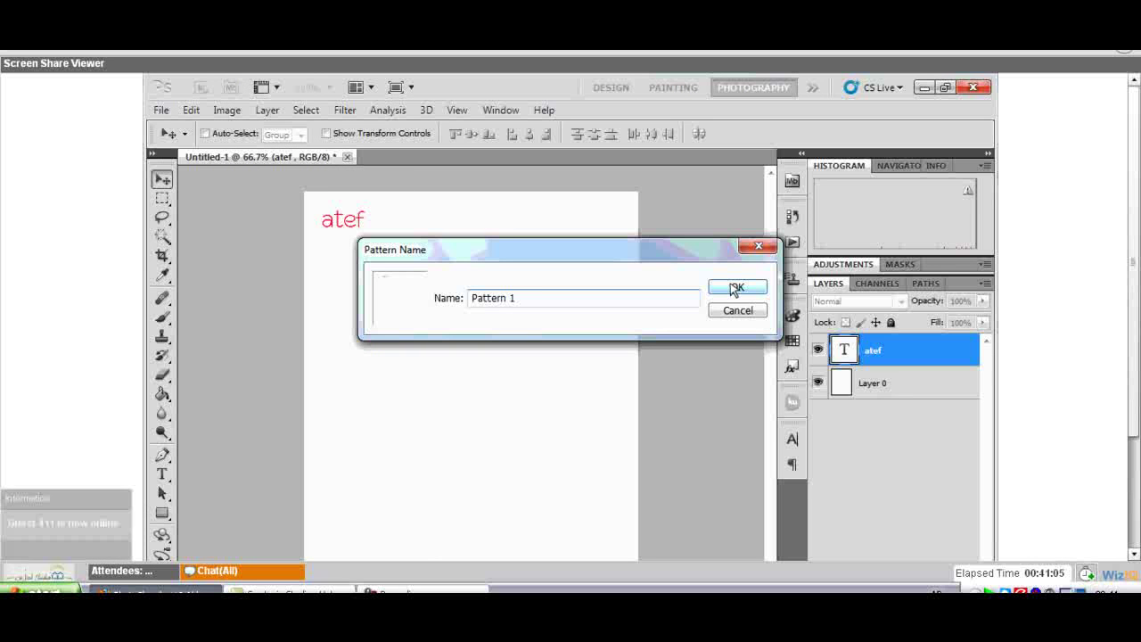
click(735, 286)
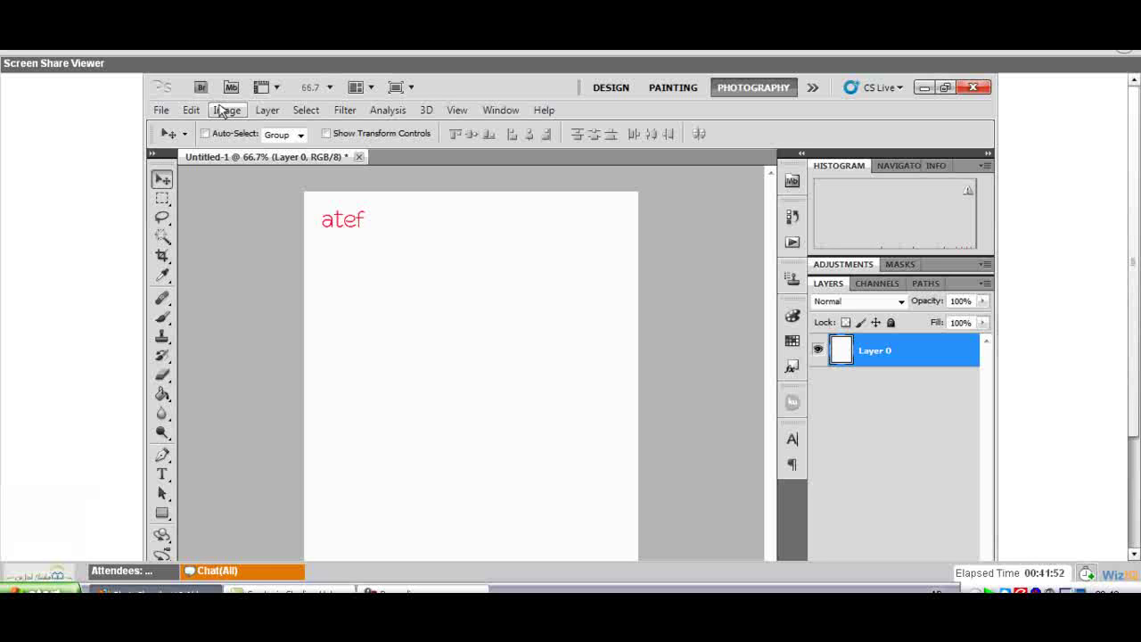
Deselect the transparent background around the cropped name text and close its document without saving
click(191, 109)
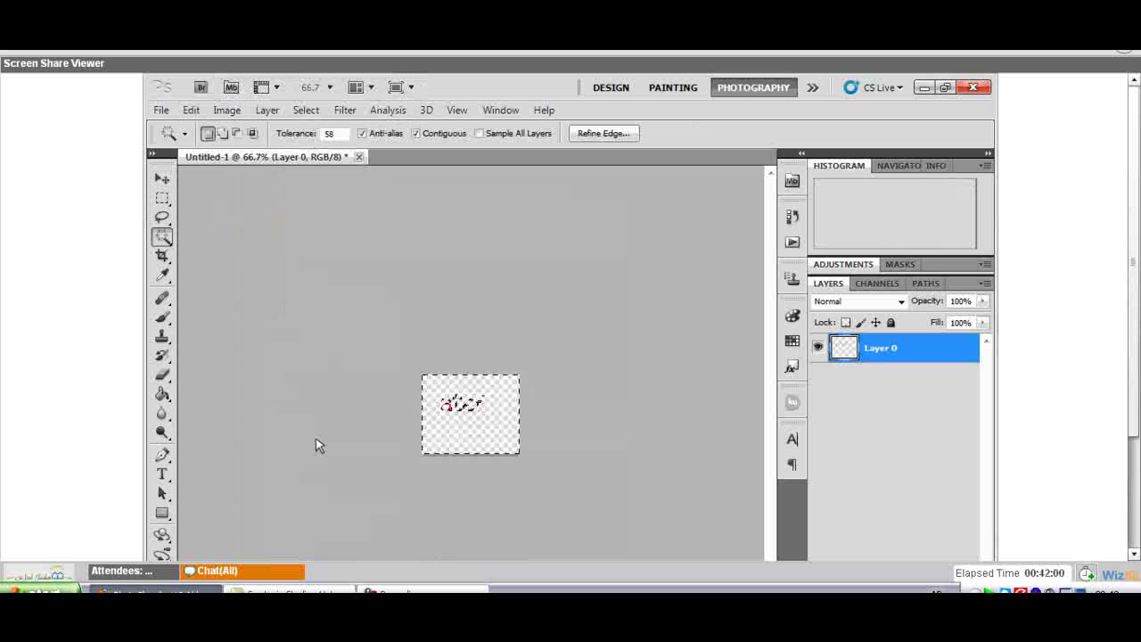
key(ctrl+d)
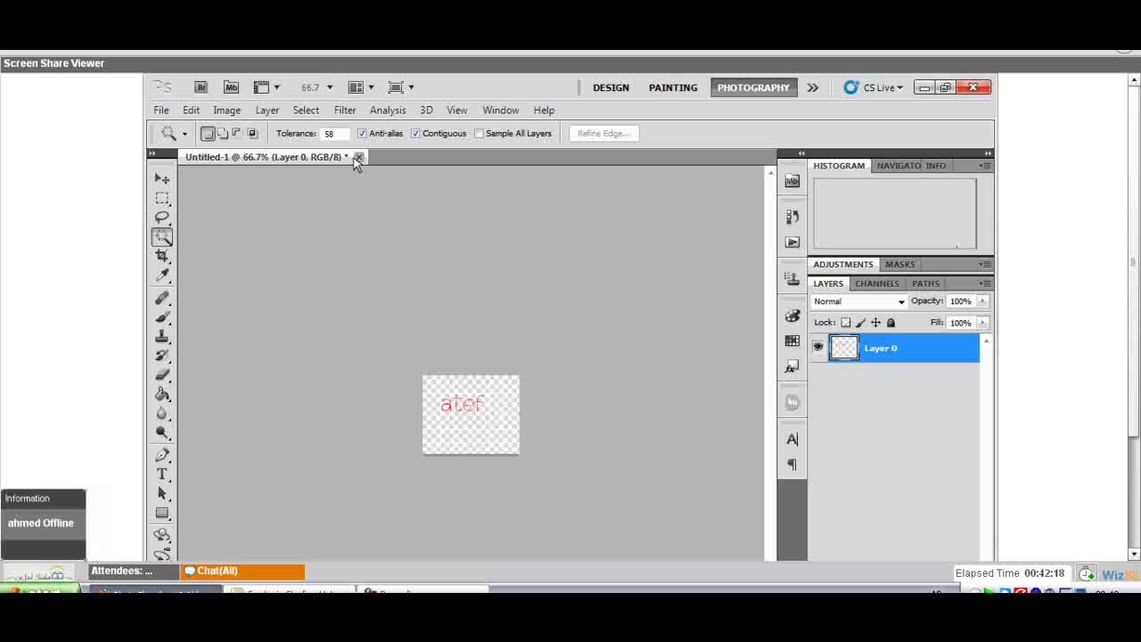
click(358, 158)
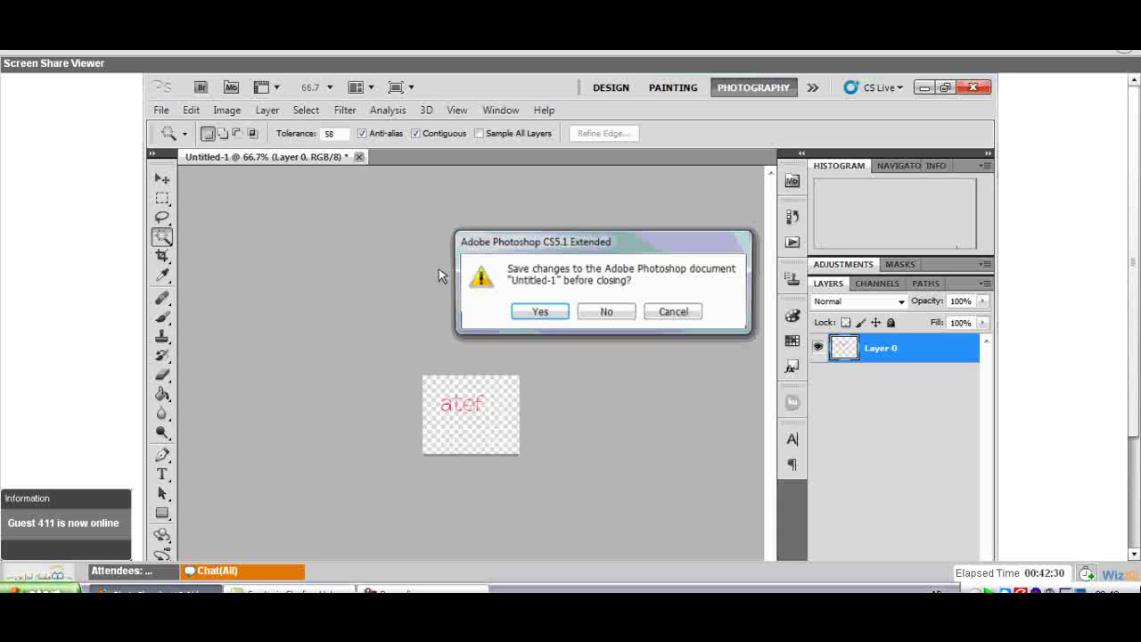
click(606, 311)
Fill a new white document with the repeating name-text pattern and clear the canvas back to white
click(161, 109)
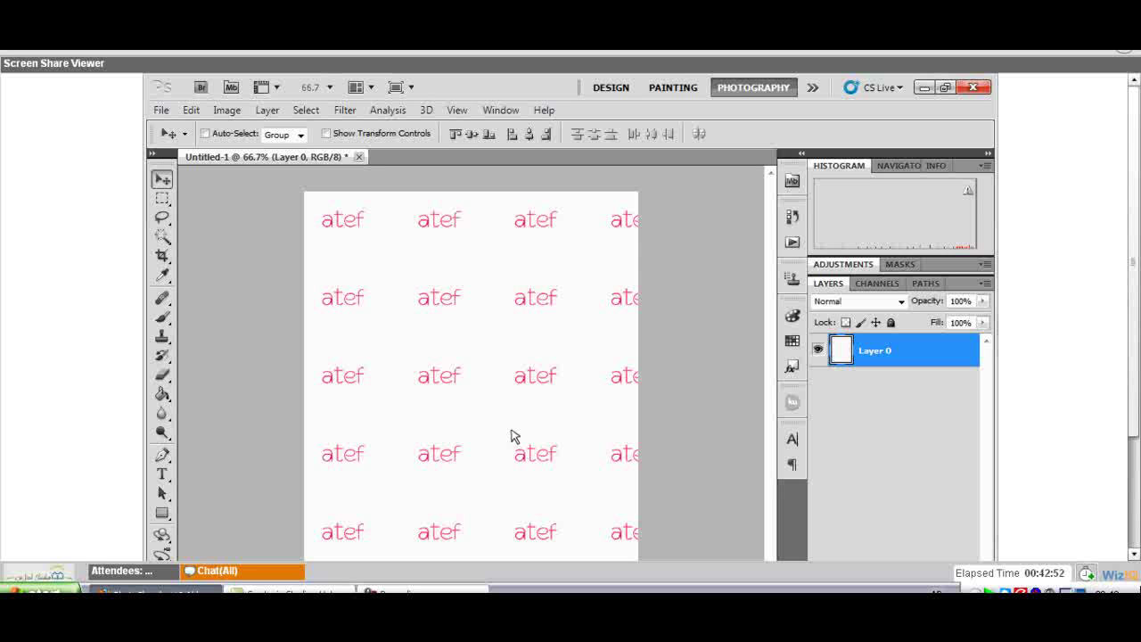
key(ctrl+a)
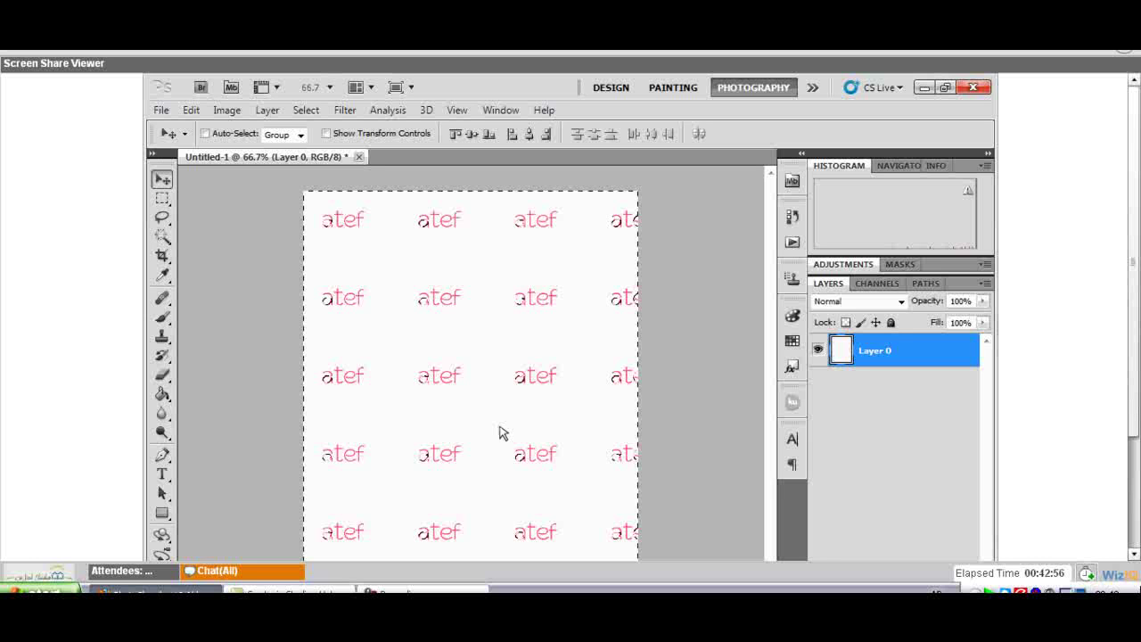
key(ctrl+d)
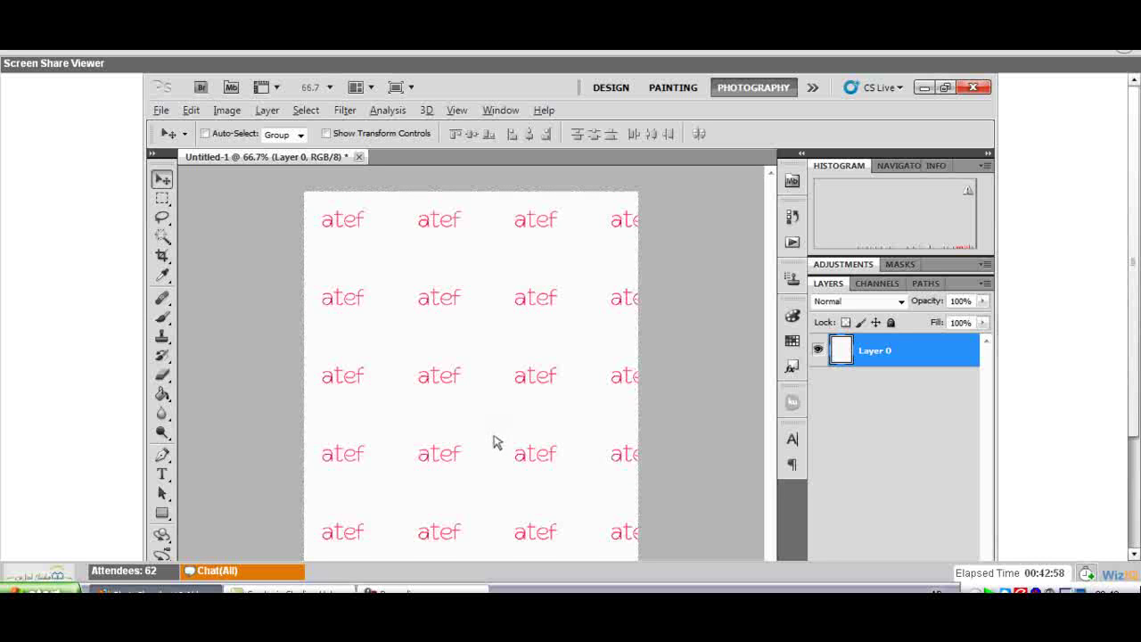
key(ctrl+BackSpace)
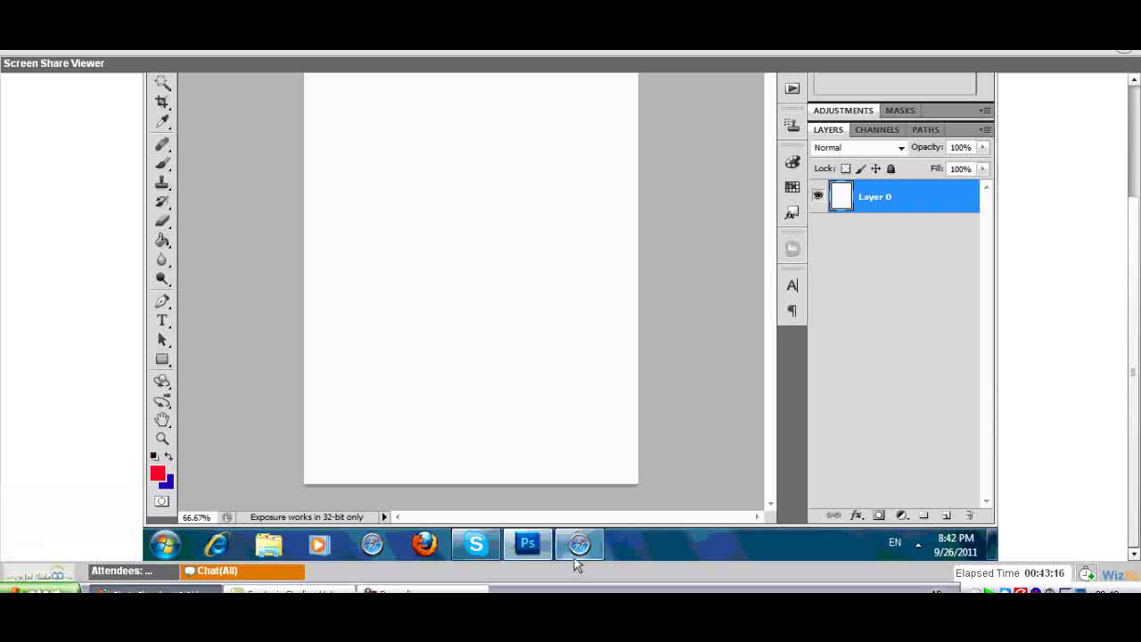
Open the attendees' chat, reposition its window and activate the message field
click(237, 573)
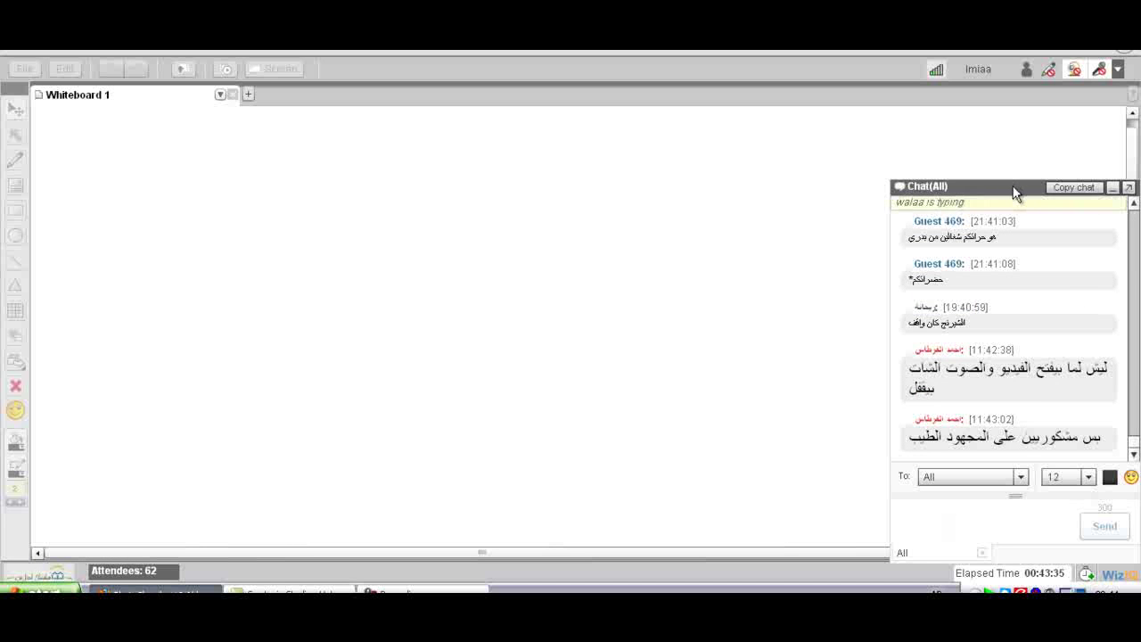
mouse_move(1014, 186)
mouse_down()
mouse_move(1046, 183)
mouse_move(1011, 193)
mouse_up()
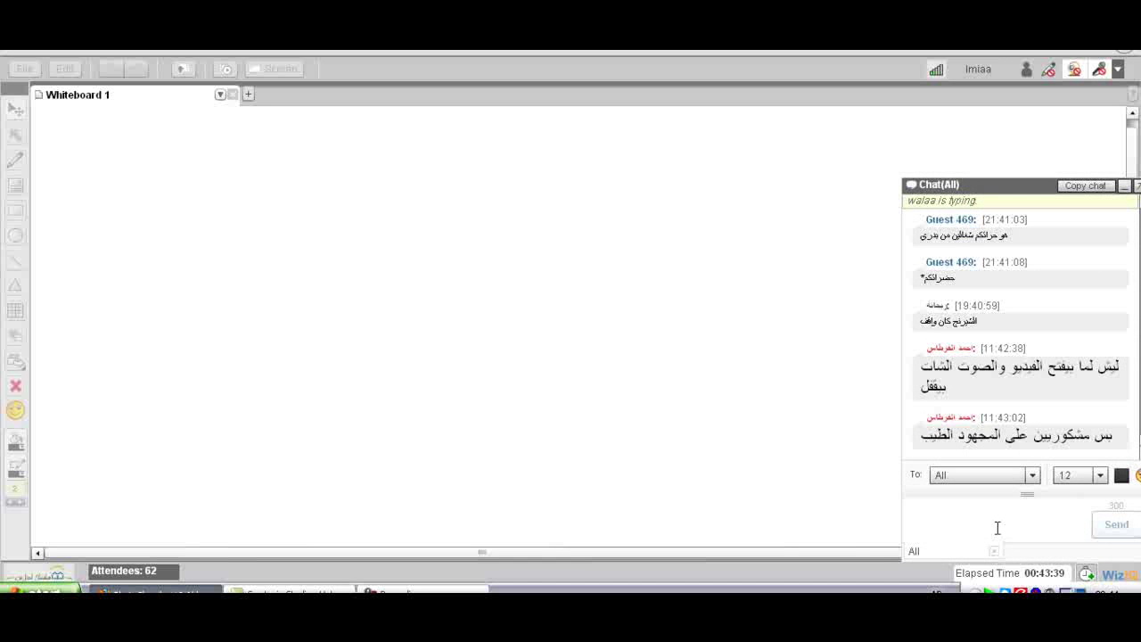
click(993, 526)
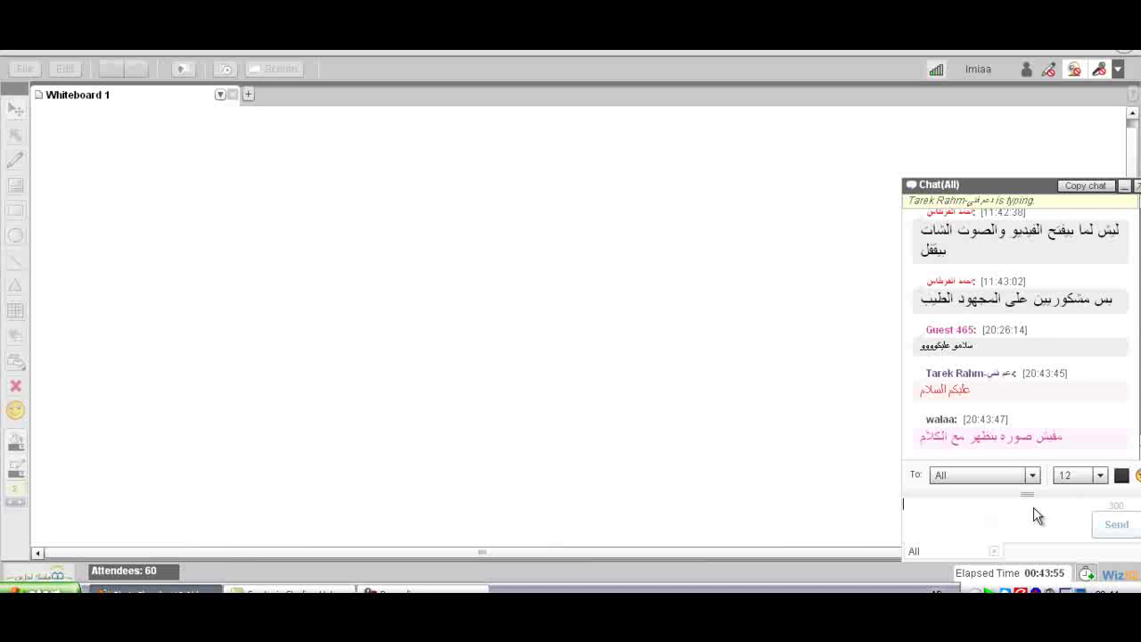
Set the chat message text size to 14 and return to the message field
click(1105, 485)
click(1101, 478)
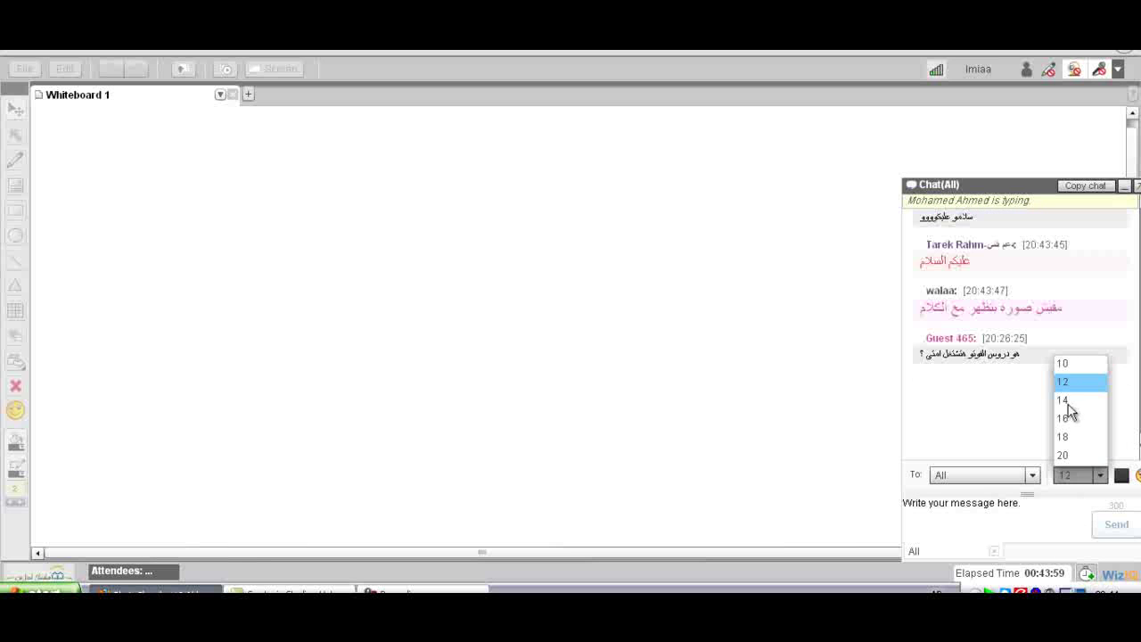
click(1066, 401)
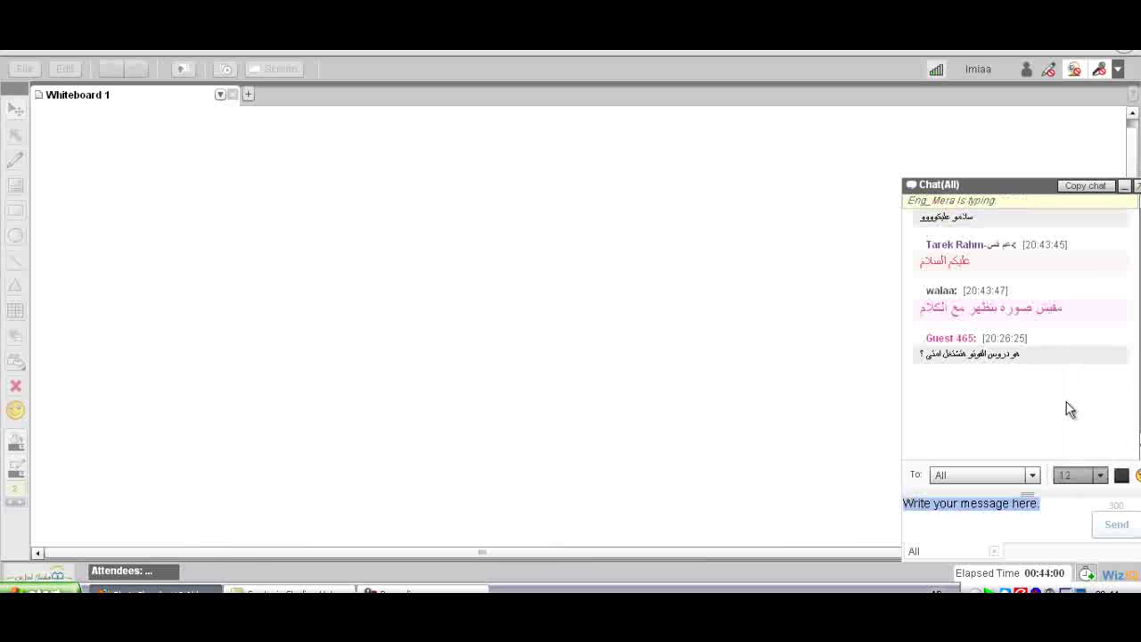
click(1067, 528)
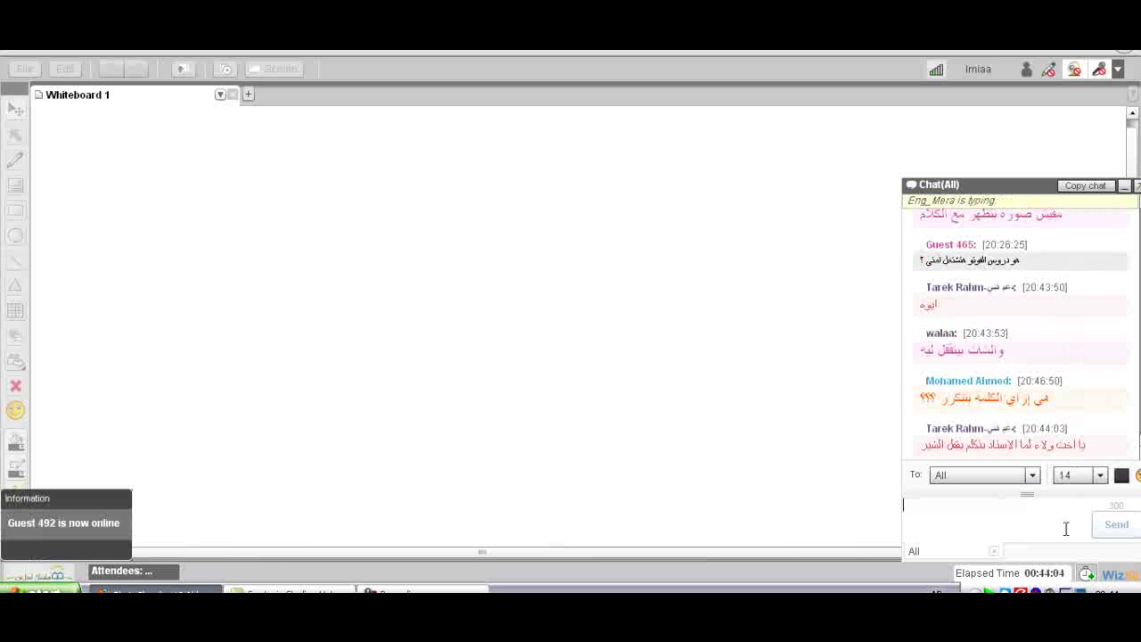
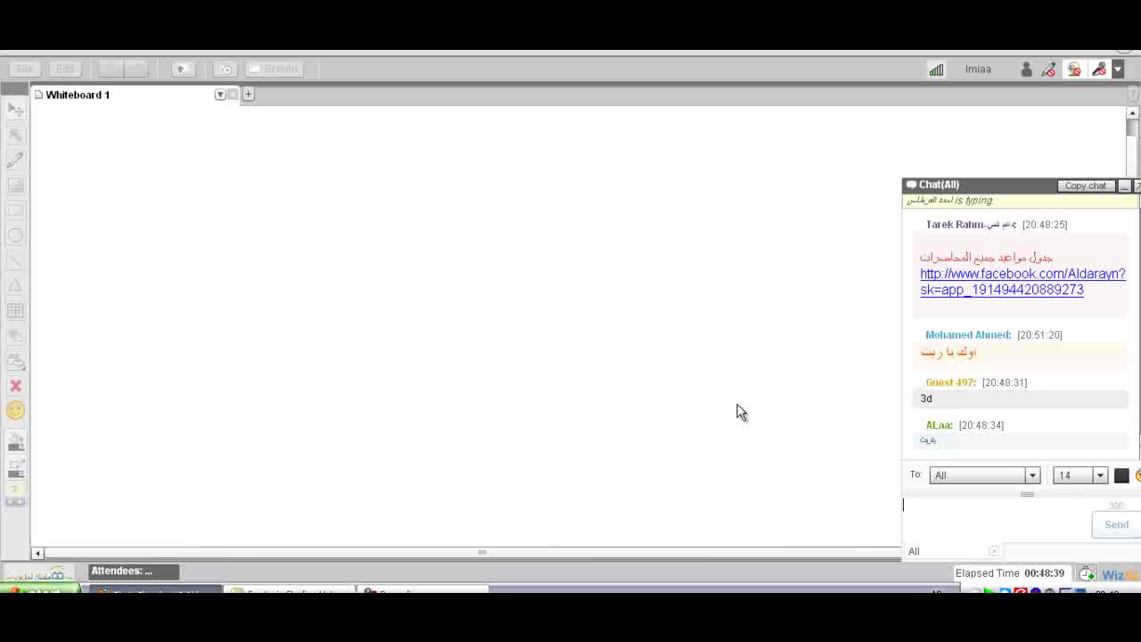
Dismiss the message field's options and minimize the attendees' chat
right_click(954, 525)
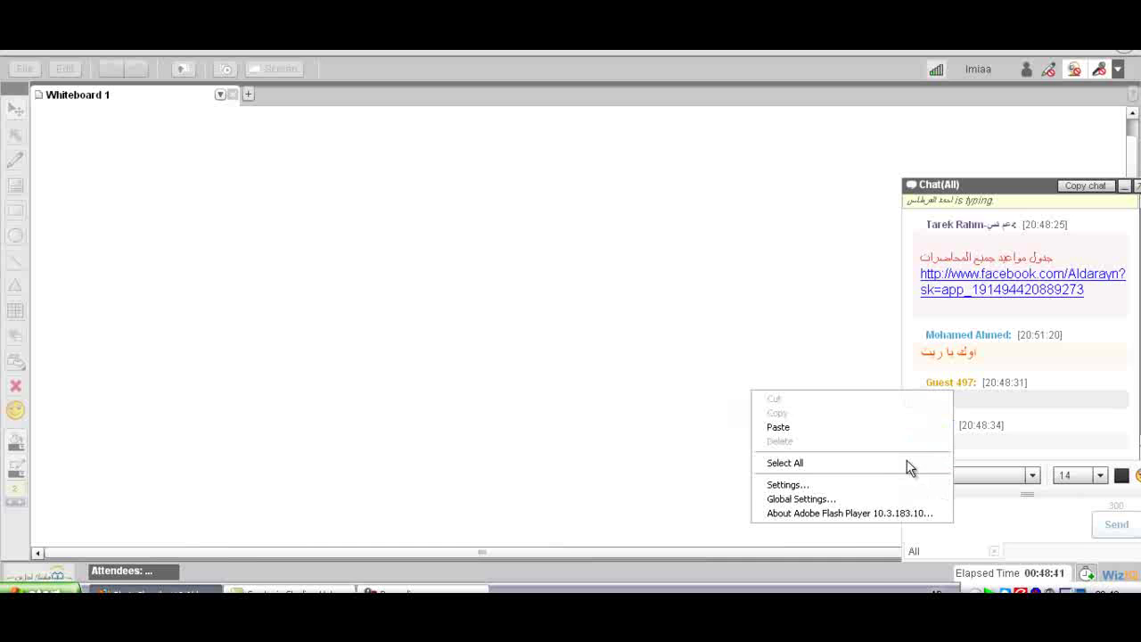
click(708, 581)
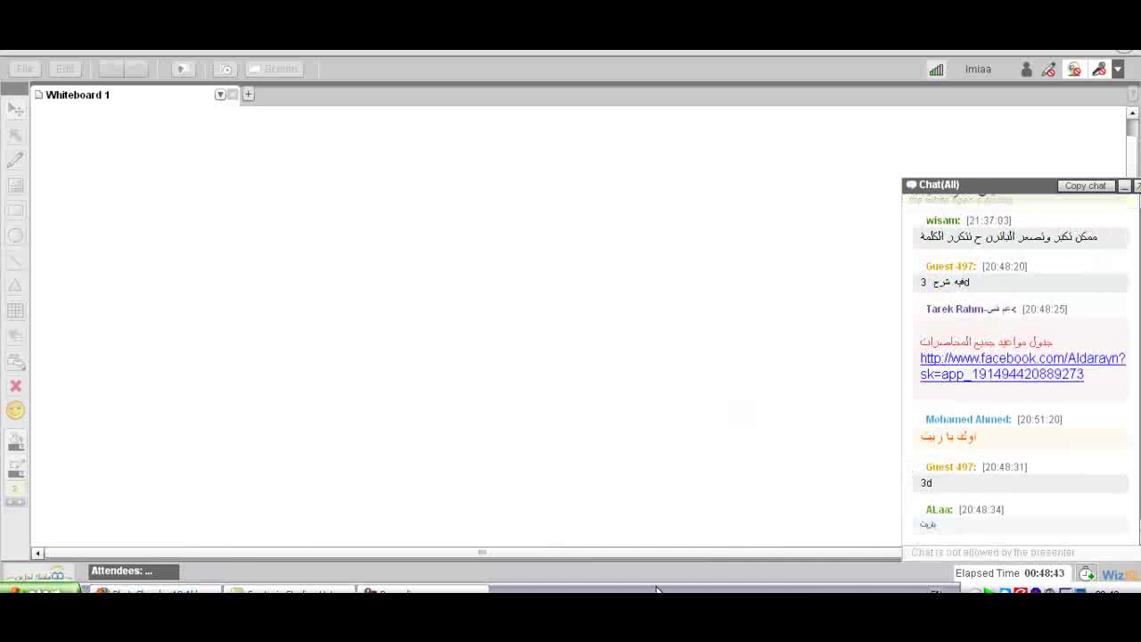
click(1127, 186)
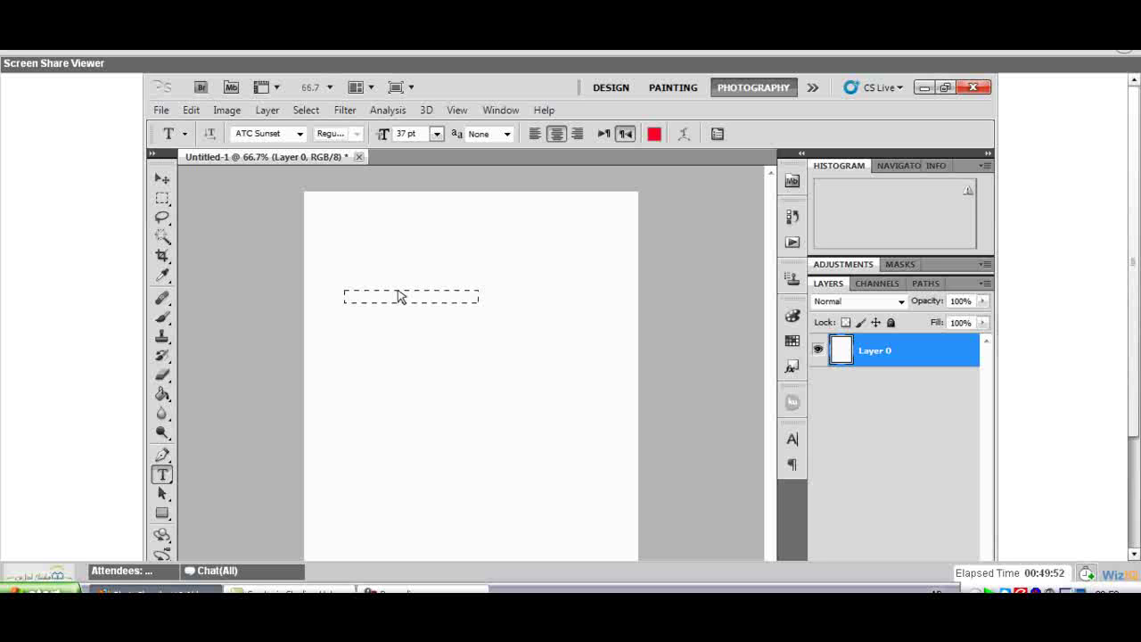
Remove the white background around the cropped name text using the Magic Wand, leaving it on transparency
click(162, 236)
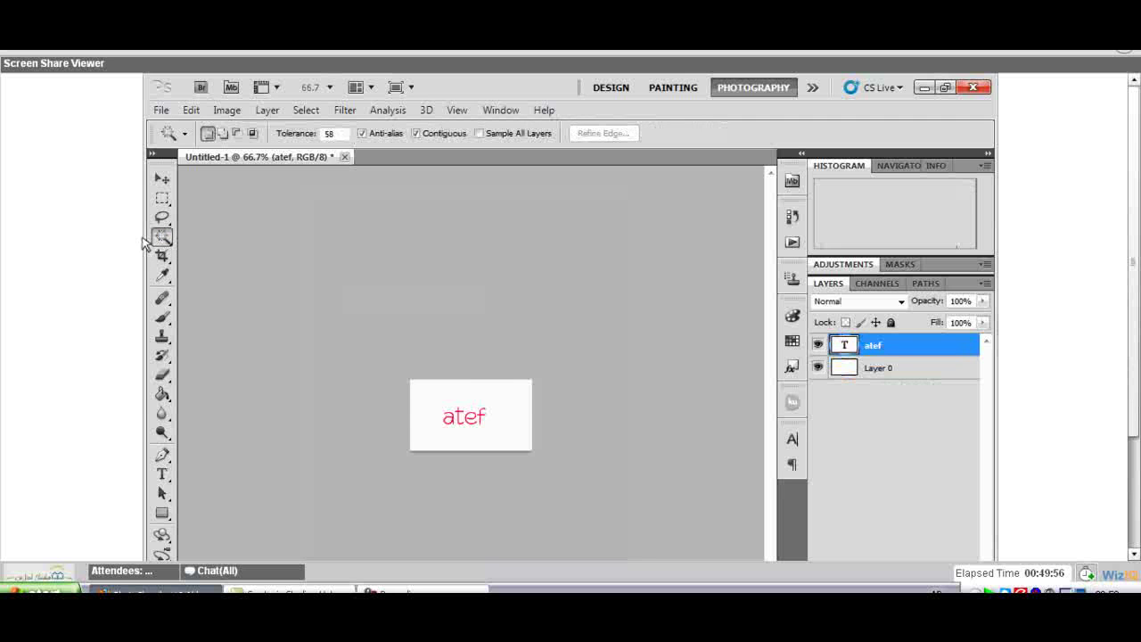
click(455, 385)
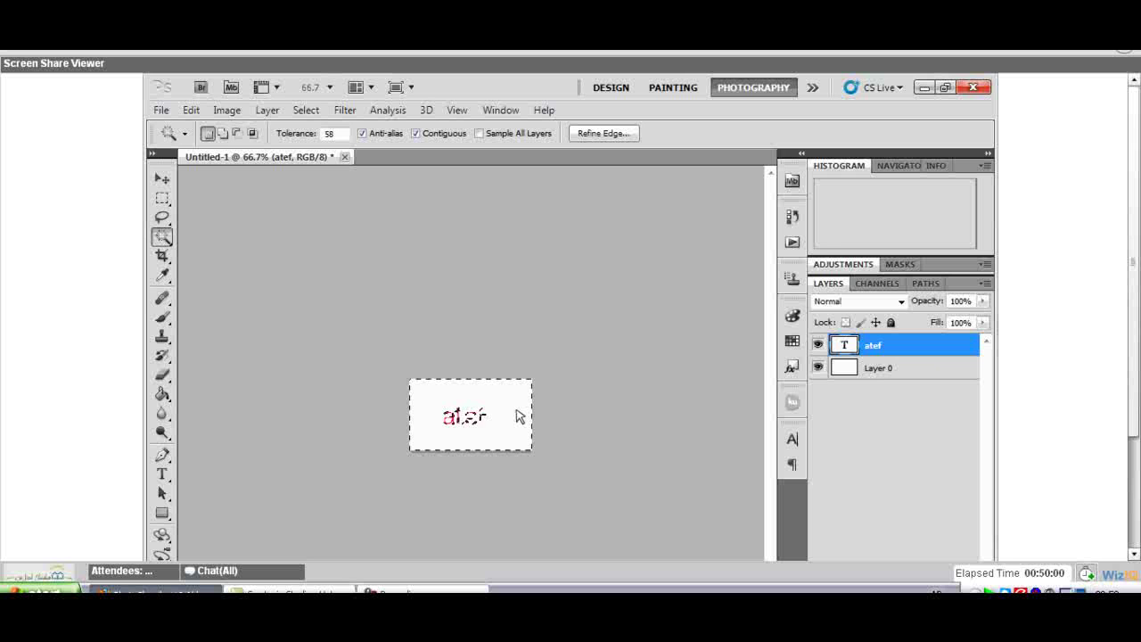
key(Delete)
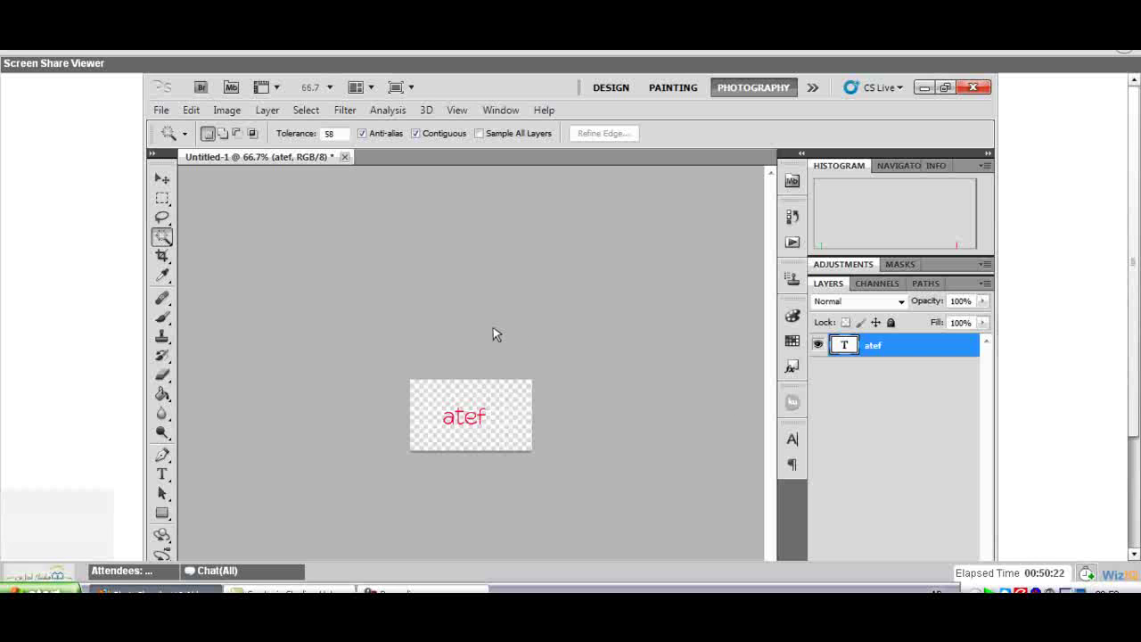
Fill the white document with the custom name-text pattern using Normal mode and 100% opacity
key(alt+e)
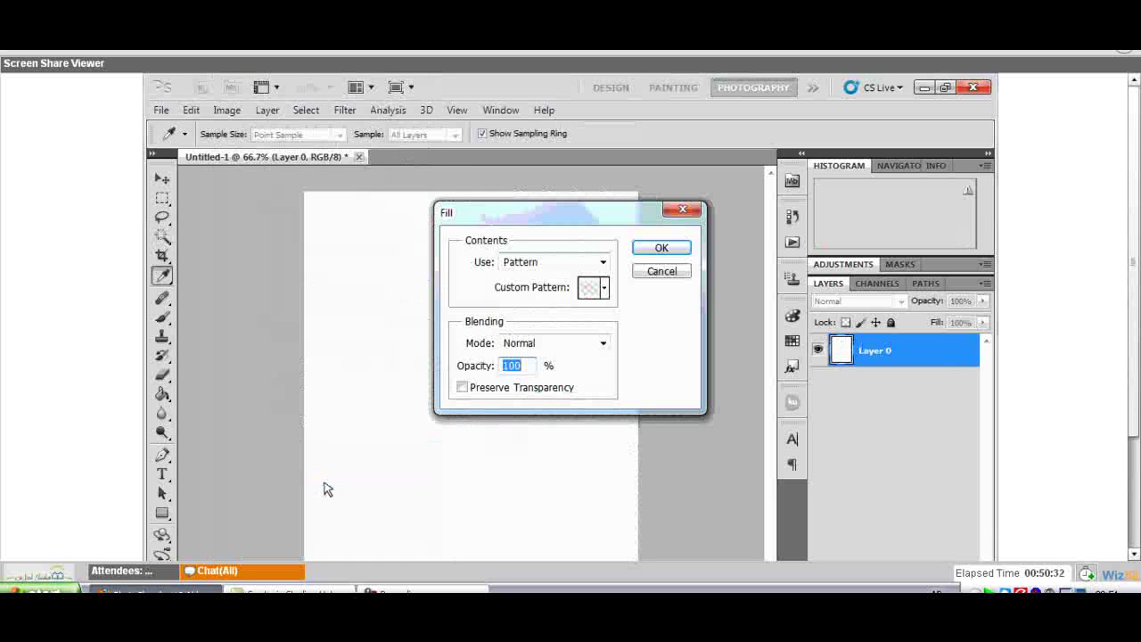
click(567, 264)
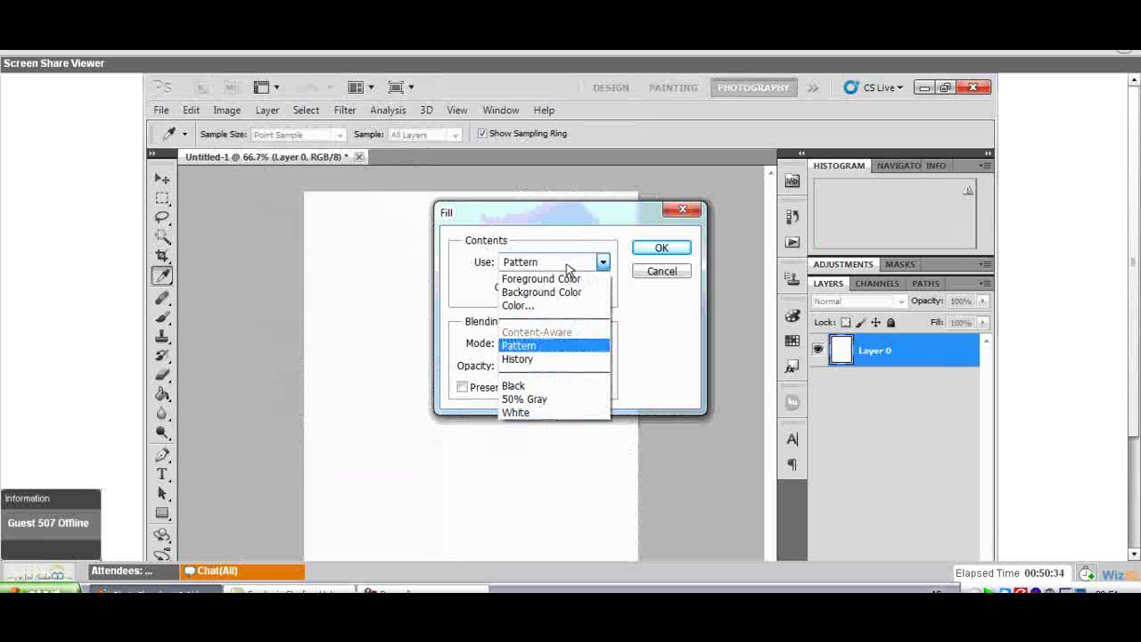
click(662, 248)
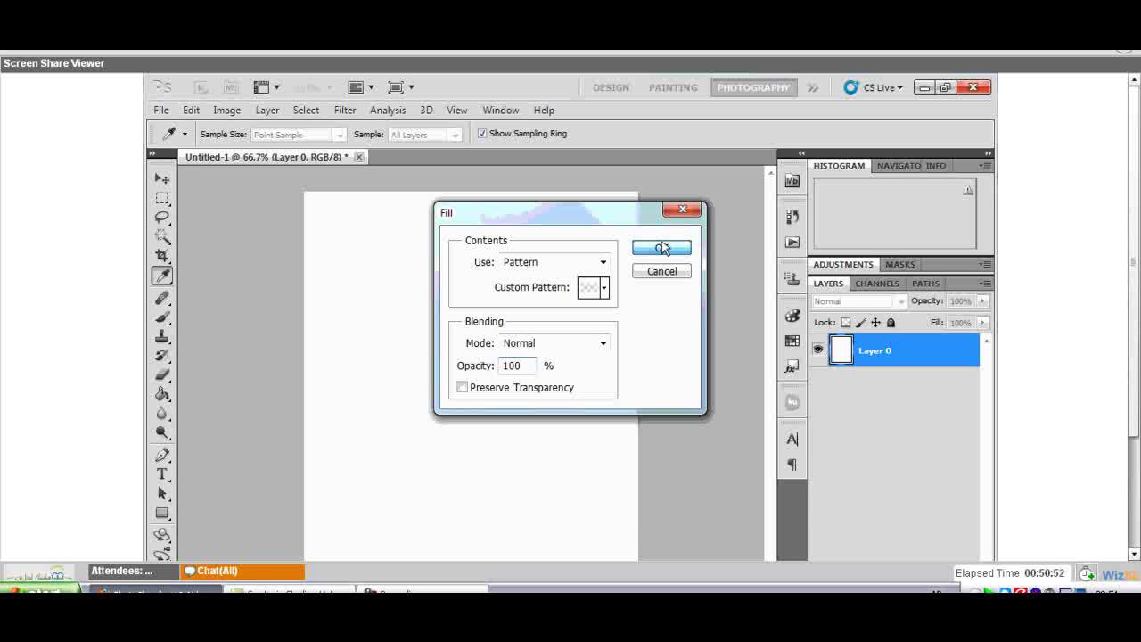
click(662, 248)
key(w)
Open the attendees' chat to read the recent messages, and minimize it again
click(272, 574)
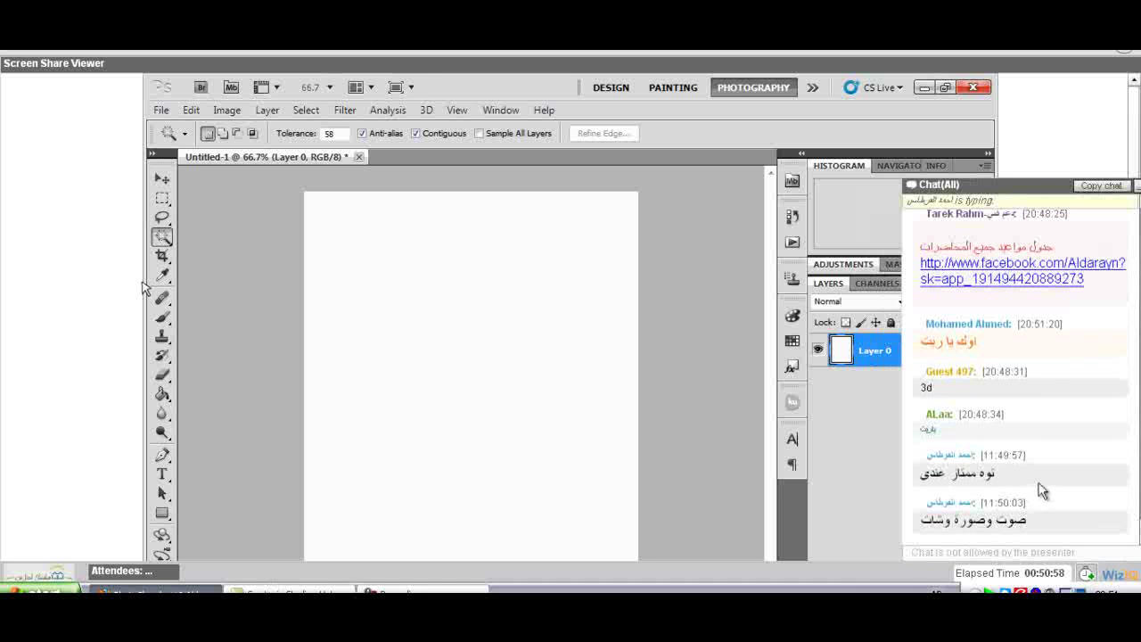
click(1138, 187)
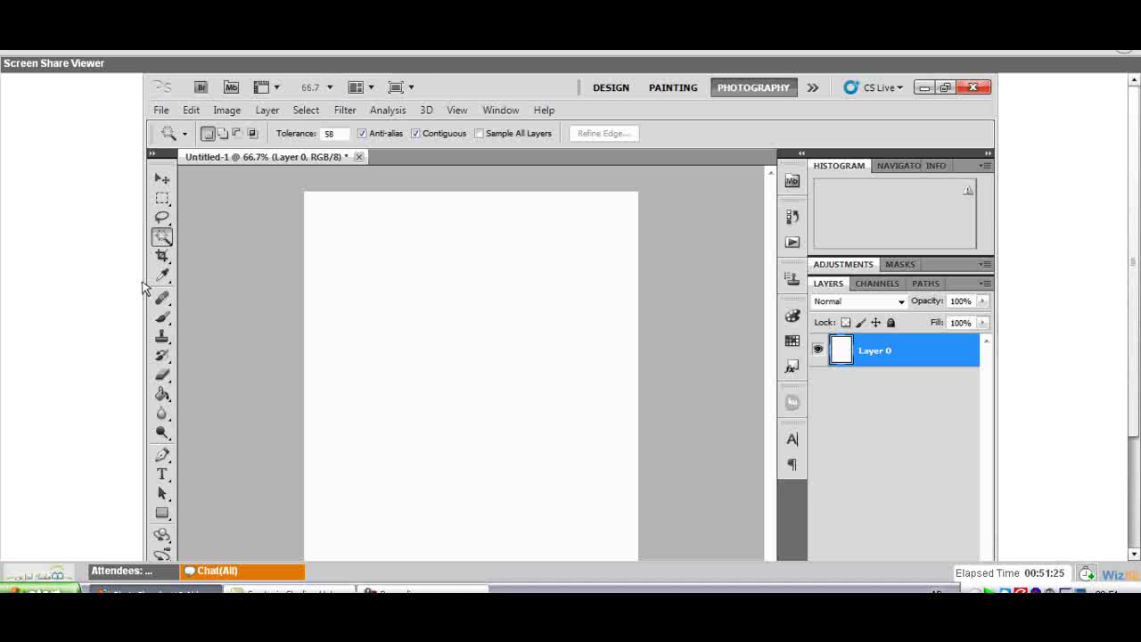
Crop the blank white document to a shorter canvas and draw a large red rectangle shape across its middle
key(c)
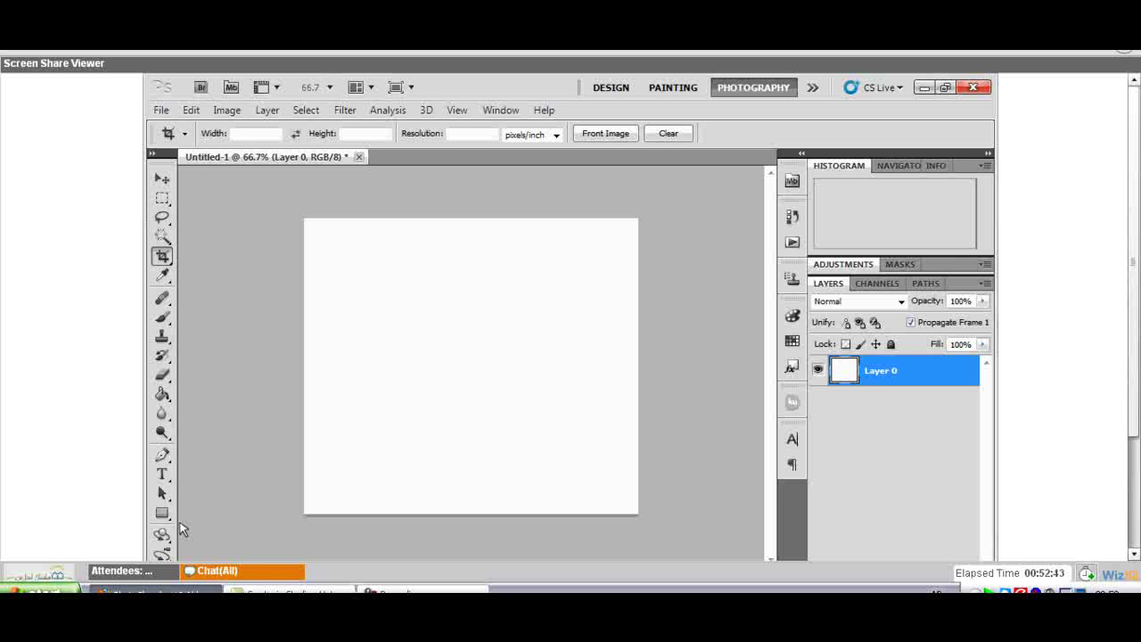
click(163, 197)
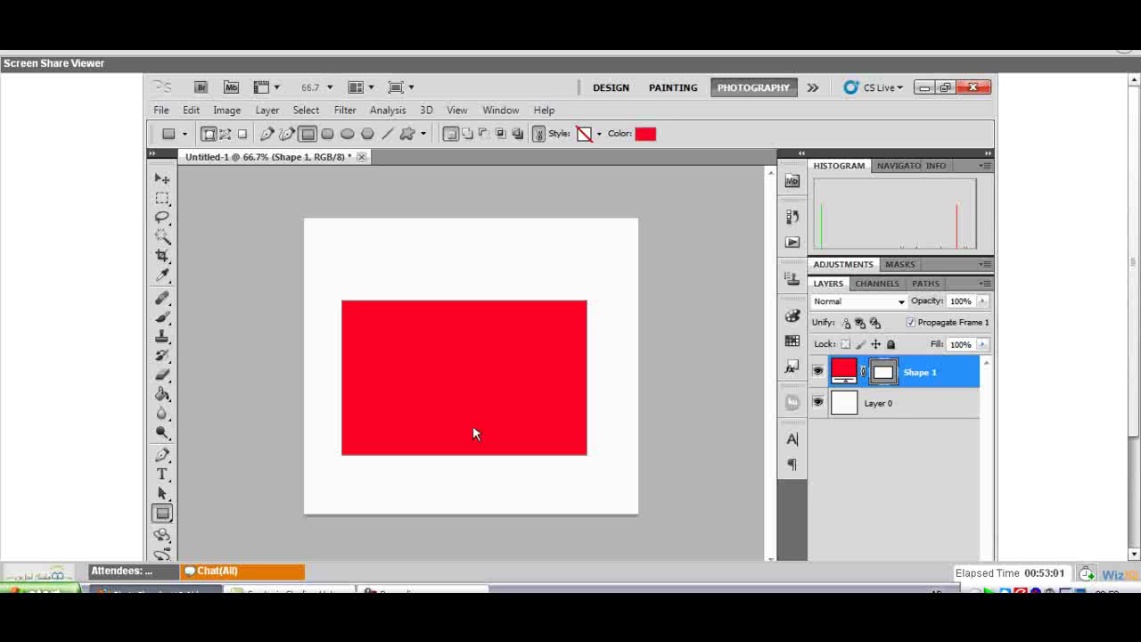
Add three white (ffffff) text lines on the red rectangle, دورة الفوتوشوب, مع and the instructor's name, and position مع between the others
key(t)
click(473, 422)
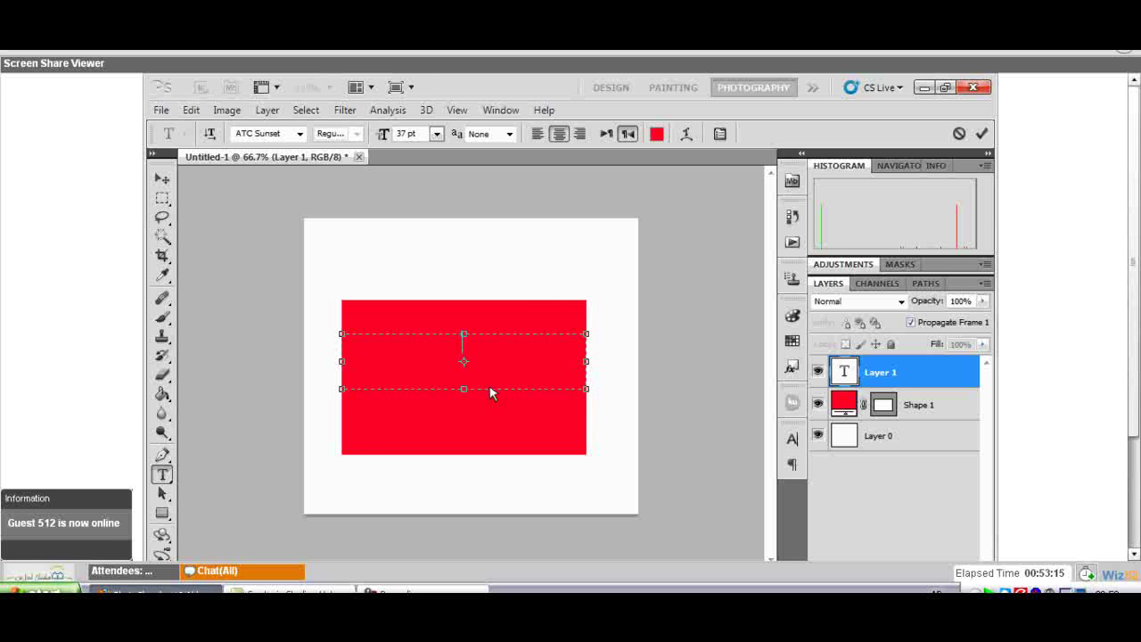
click(162, 557)
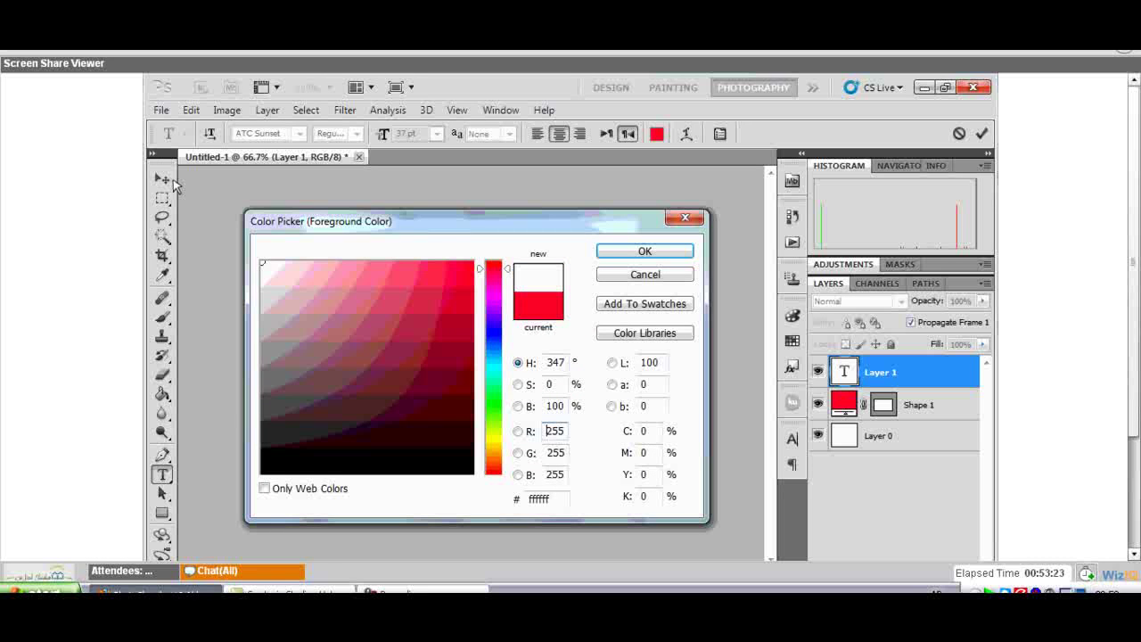
key(Return)
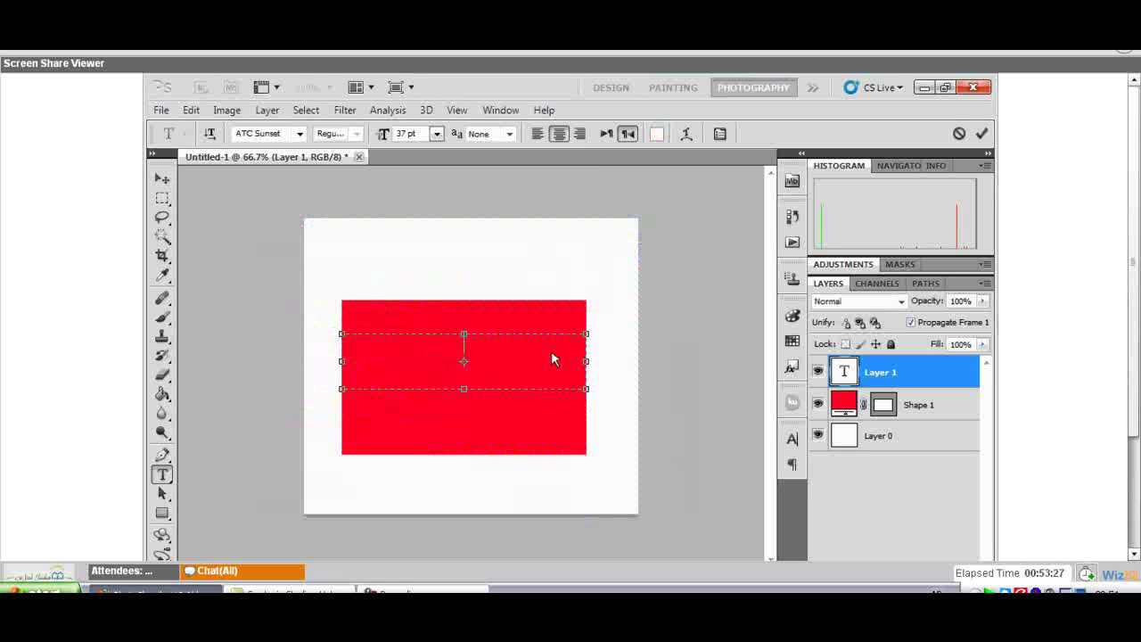
key(ctrl+Return)
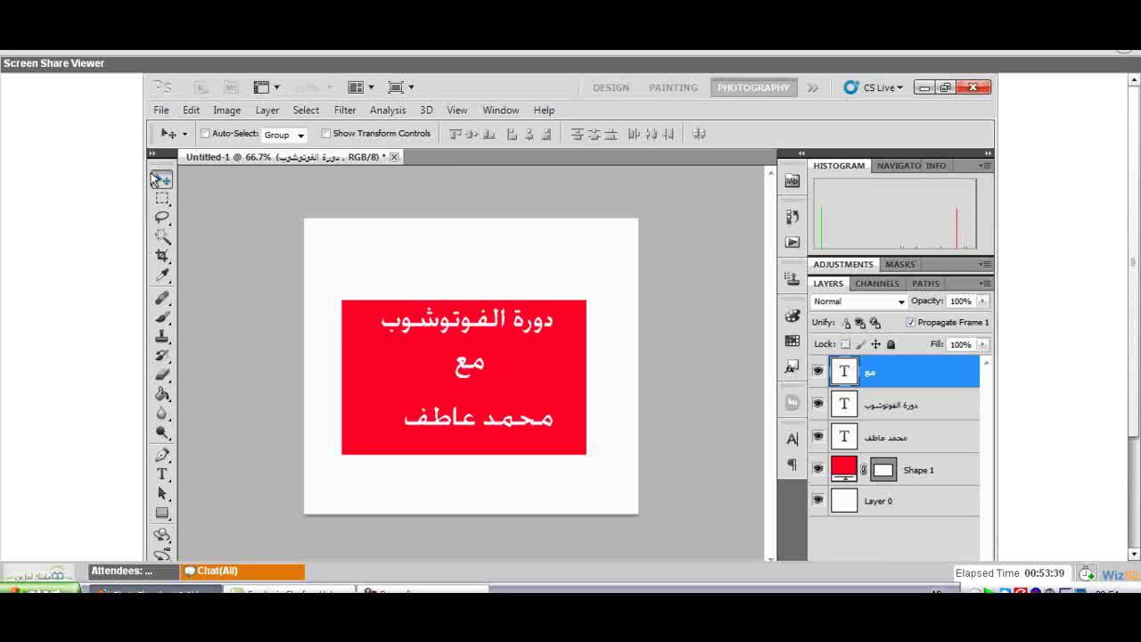
drag(460, 359, 465, 368)
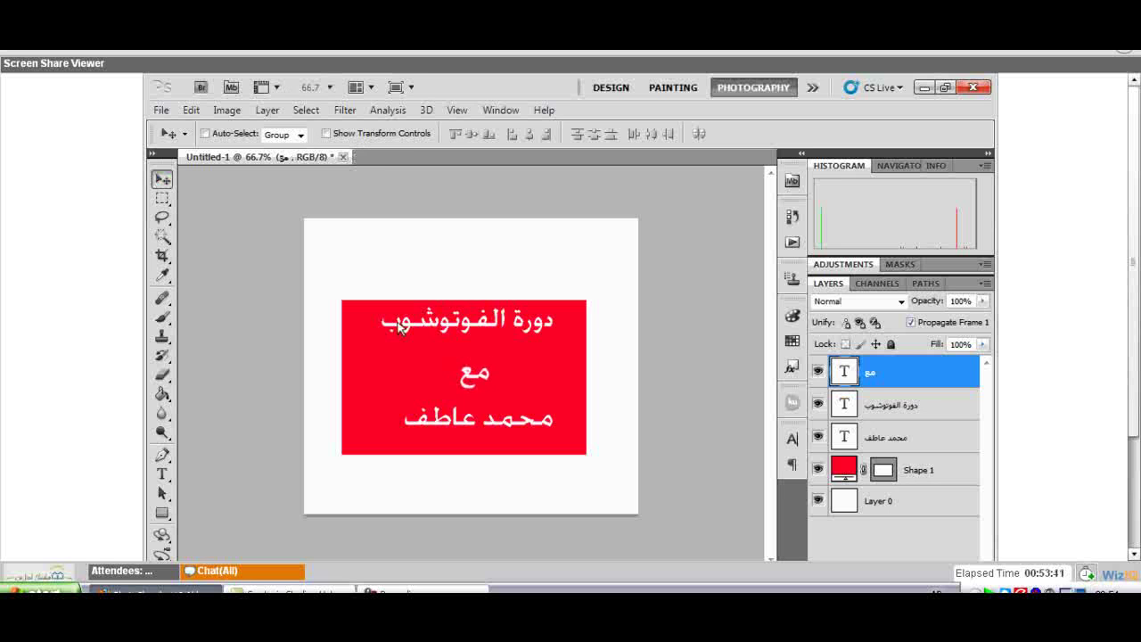
Set the font of the دورة الفوتوشوب text line to ae_AlHor
double_click(464, 368)
key(Down)
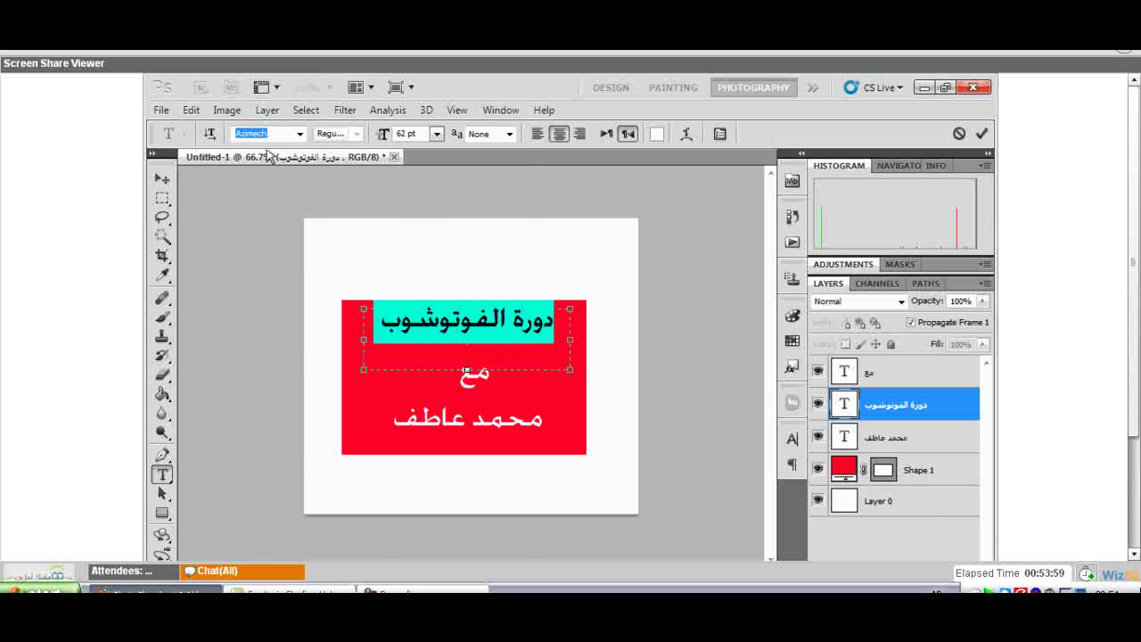
text(Ban)
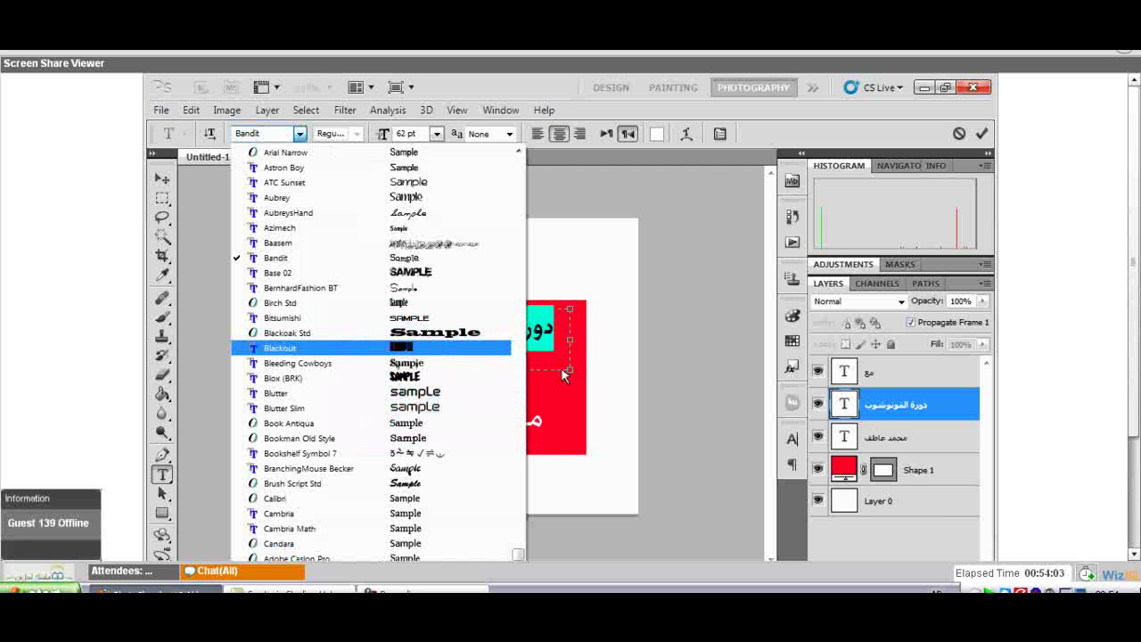
key(Escape)
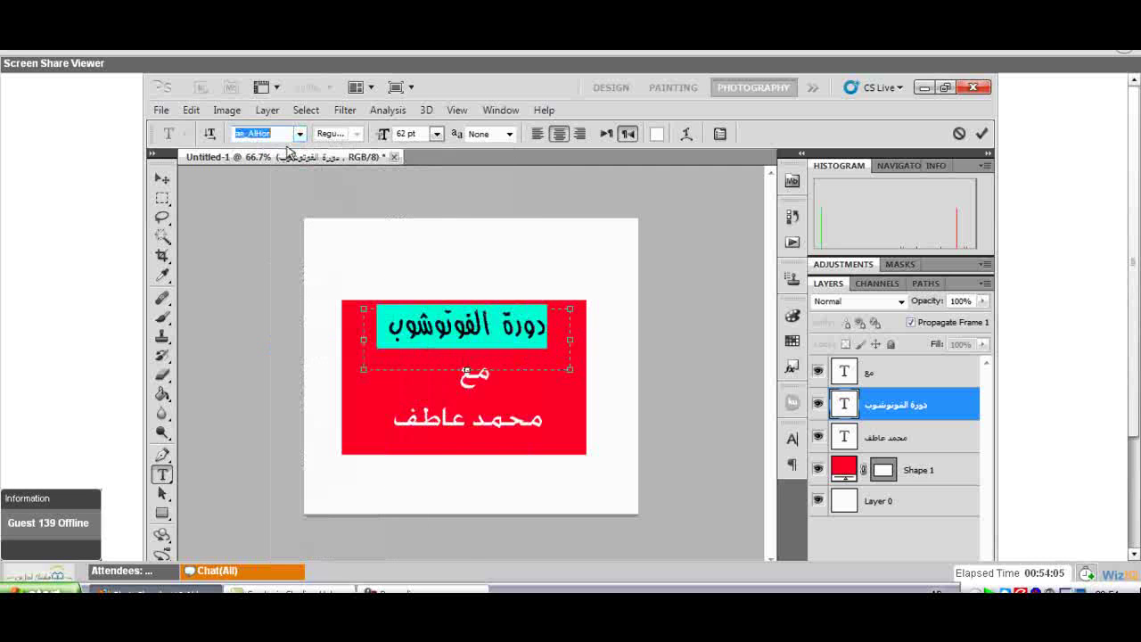
click(163, 180)
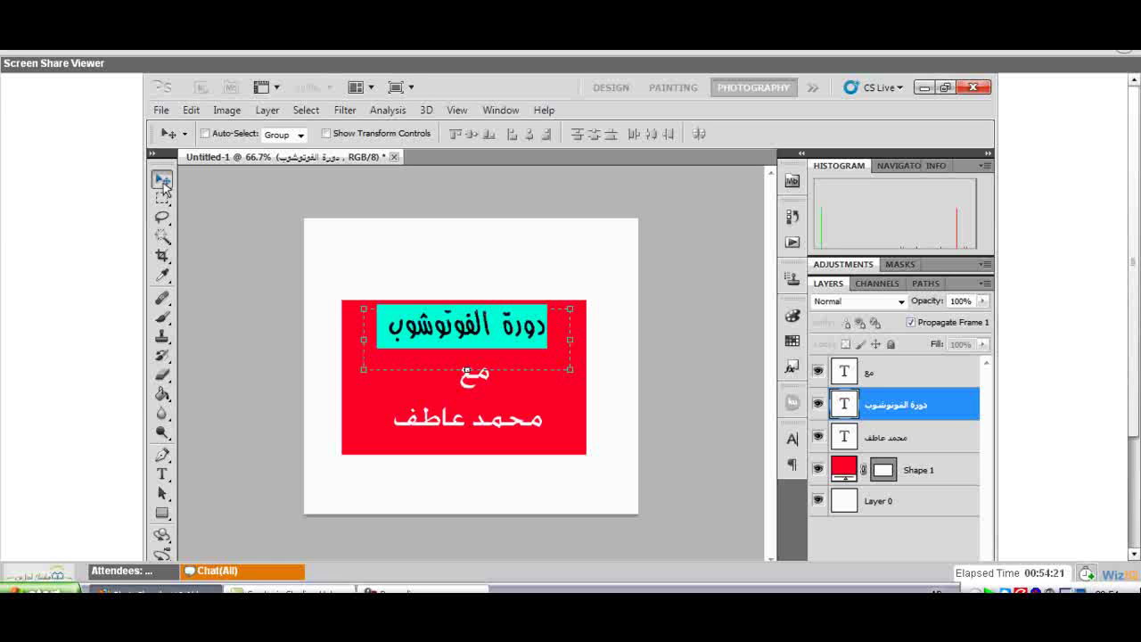
Try fonts including Book Antiqua on the instructor's name line and finish editing the text
double_click(844, 437)
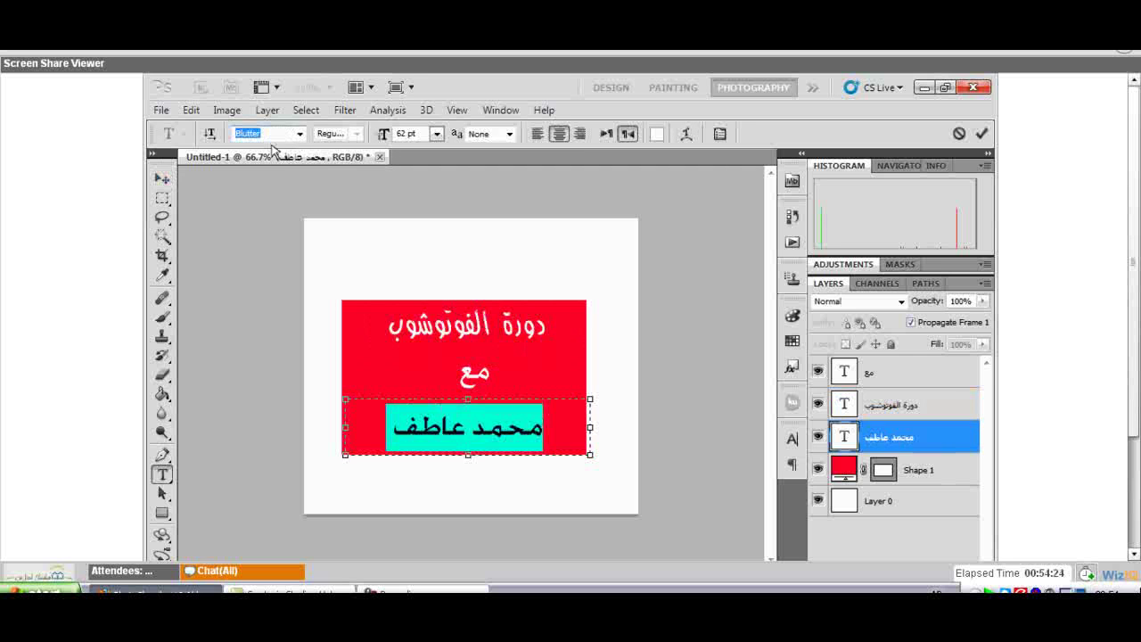
key(Down)
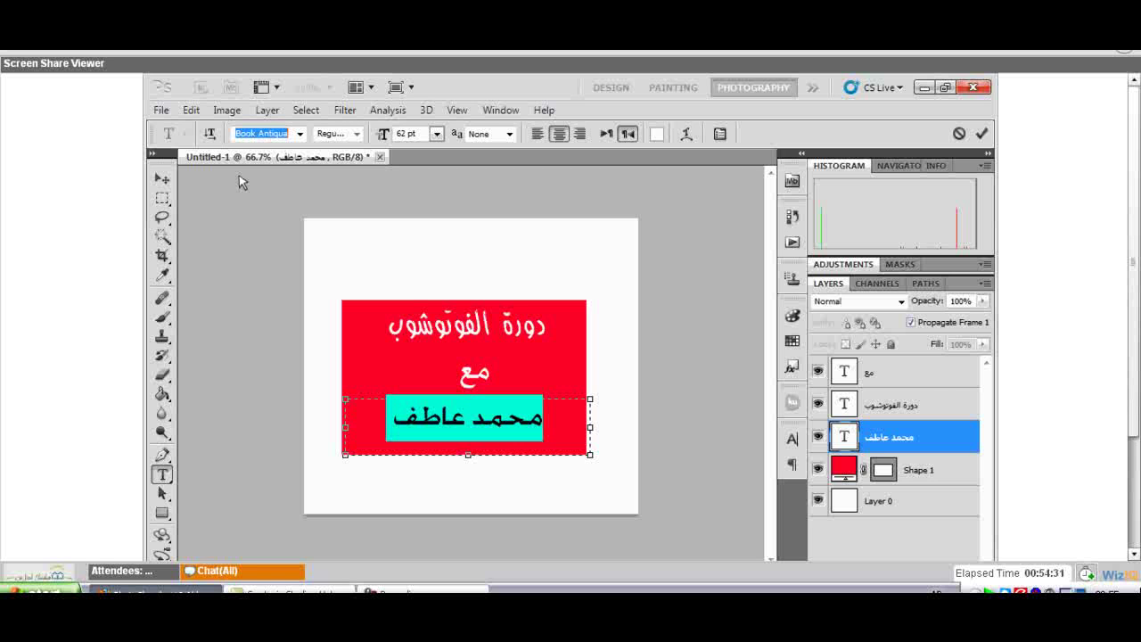
click(163, 179)
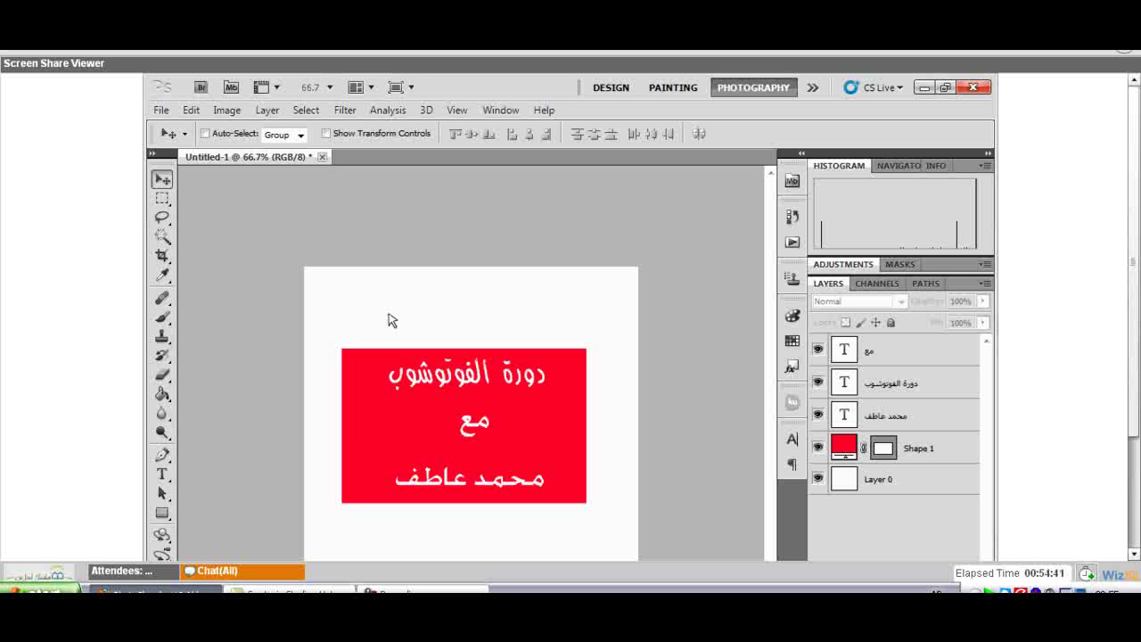
Show the Animation frames and leave only the white Layer 0 visible in the first frame
click(501, 111)
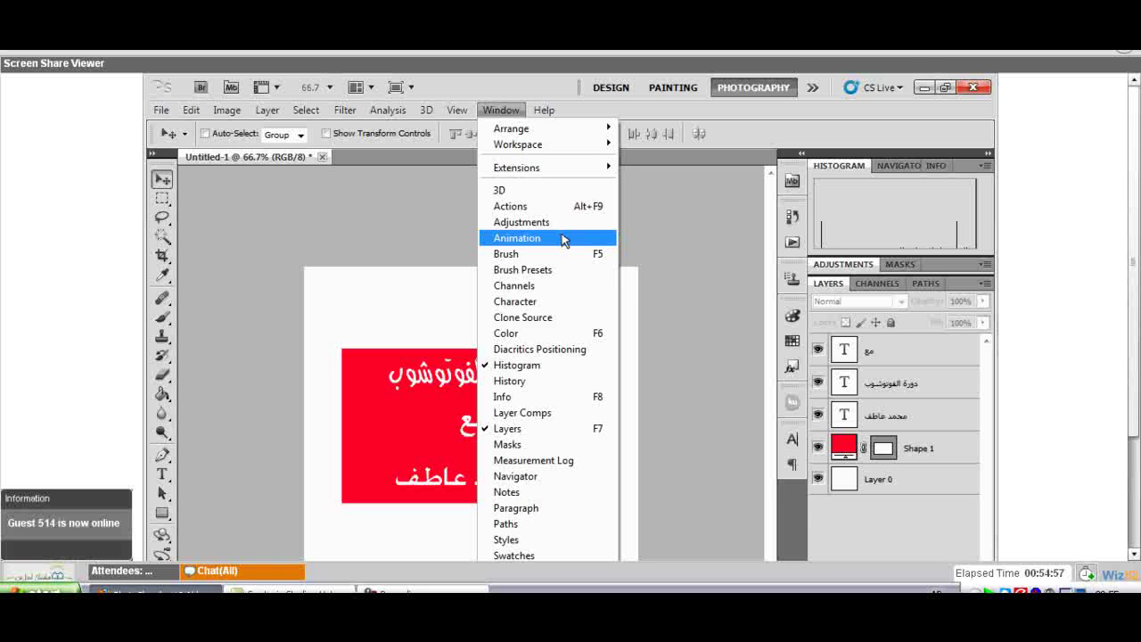
click(563, 239)
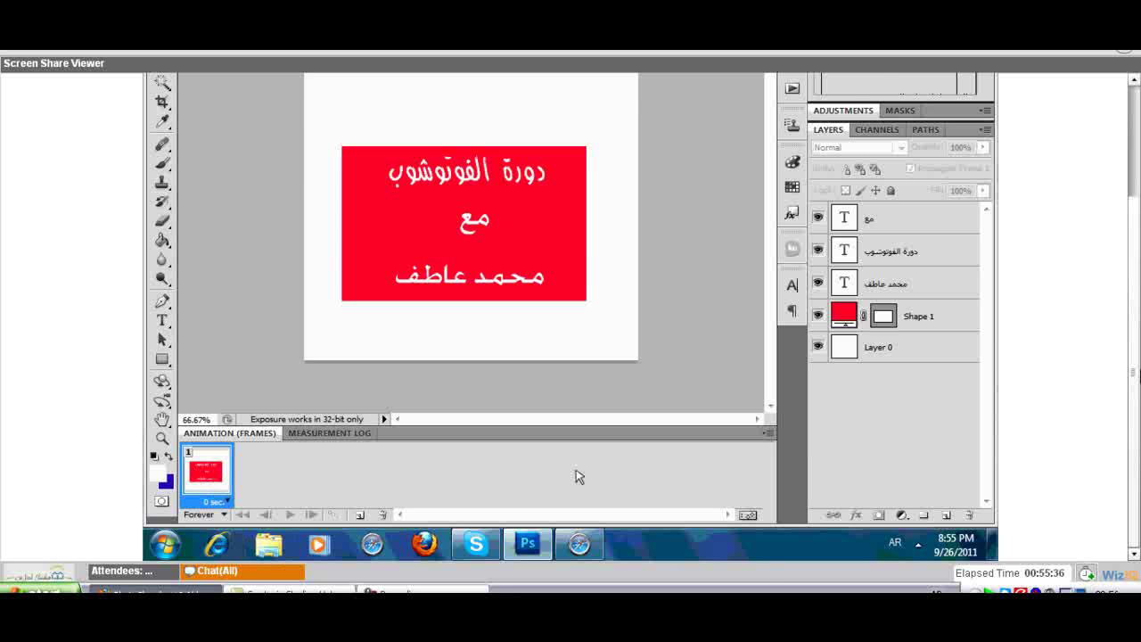
click(817, 500)
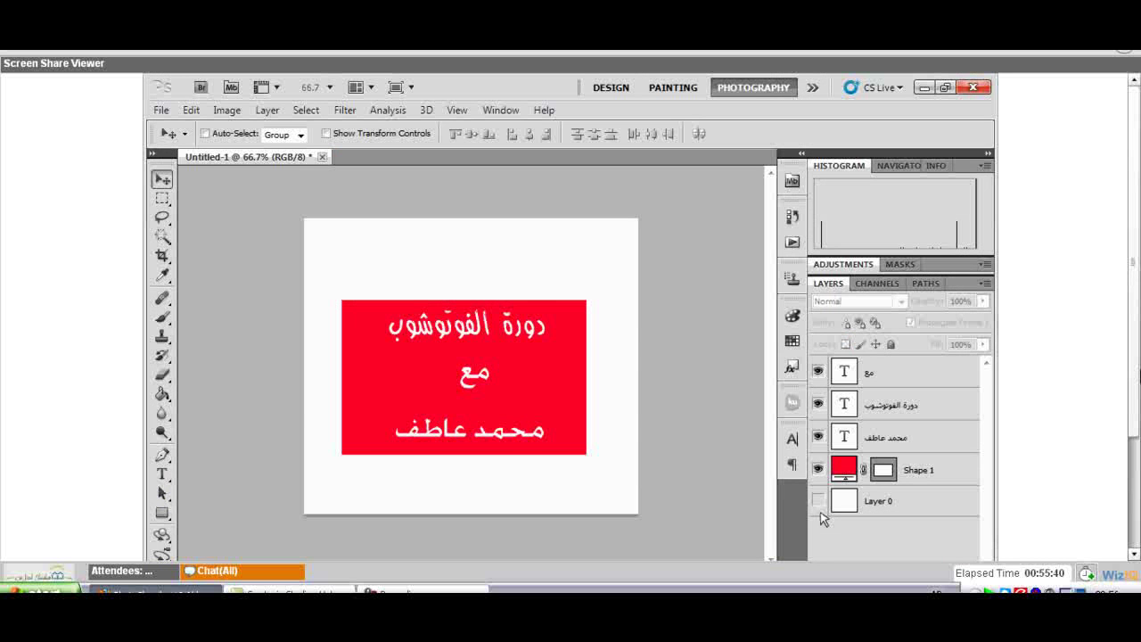
click(817, 436)
click(817, 469)
click(817, 370)
click(817, 404)
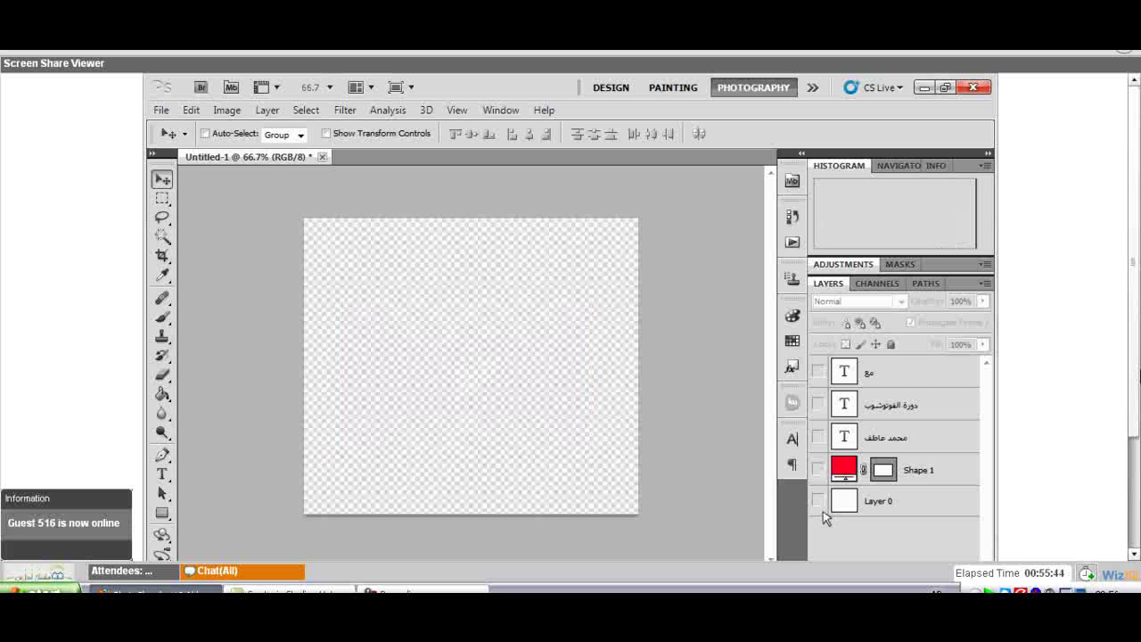
click(817, 501)
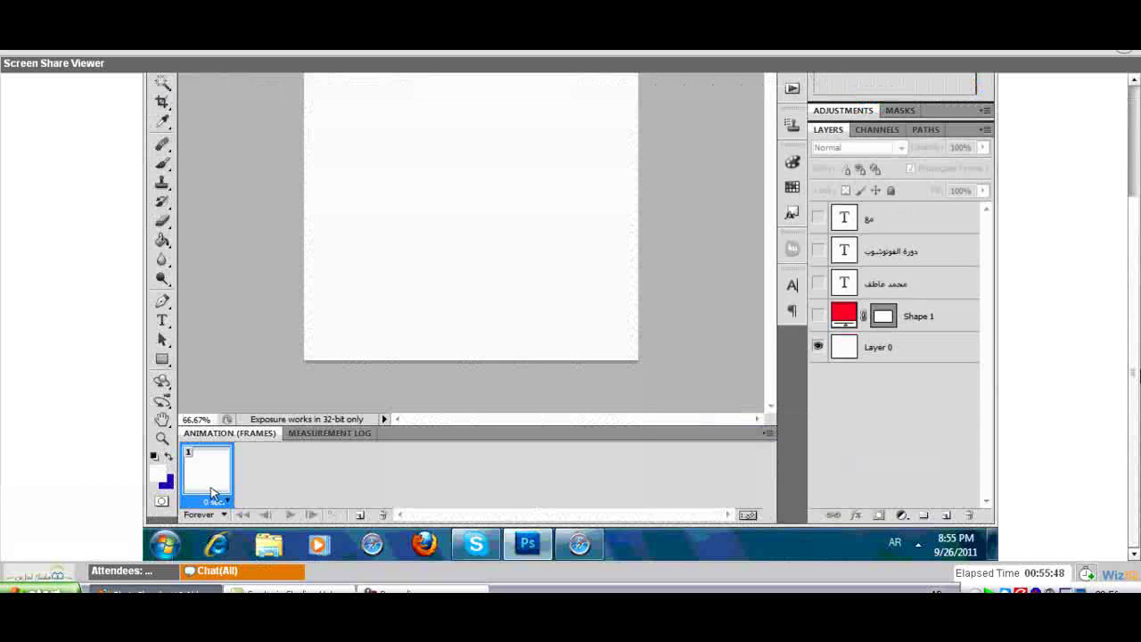
Add a second animation frame showing the red rectangle over Layer 0, with all three text layers hidden
click(358, 517)
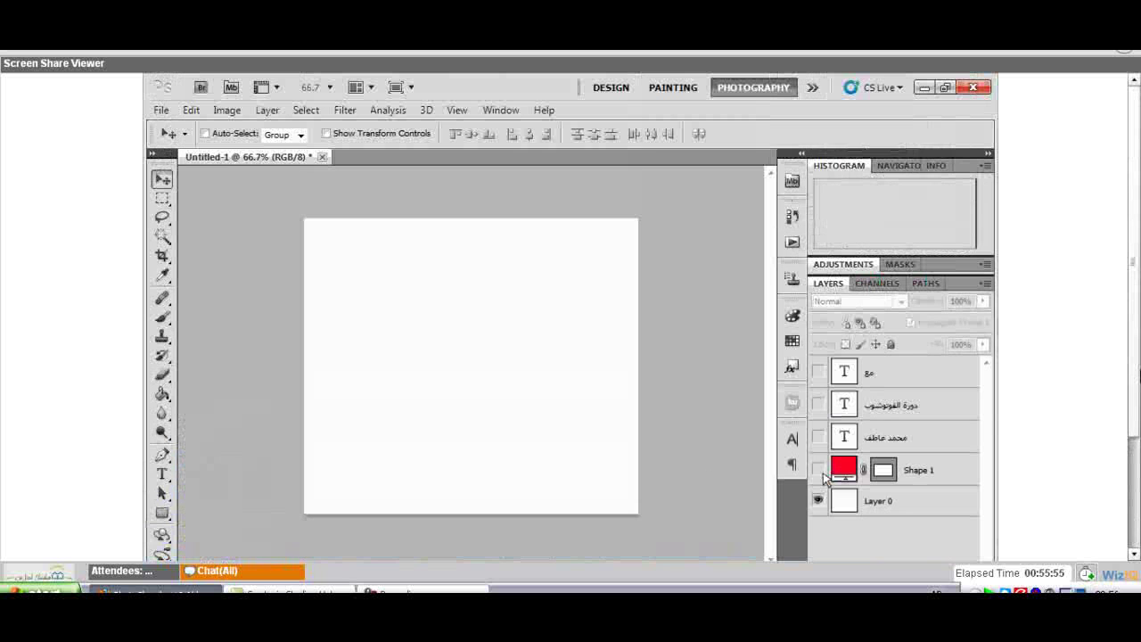
drag(818, 470, 821, 372)
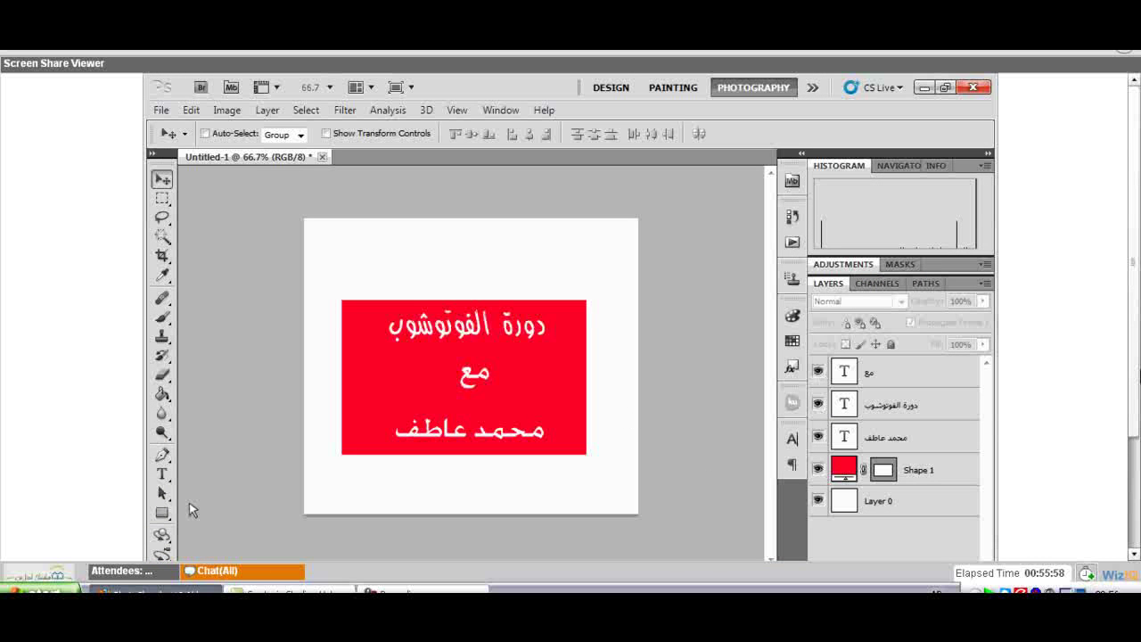
click(818, 404)
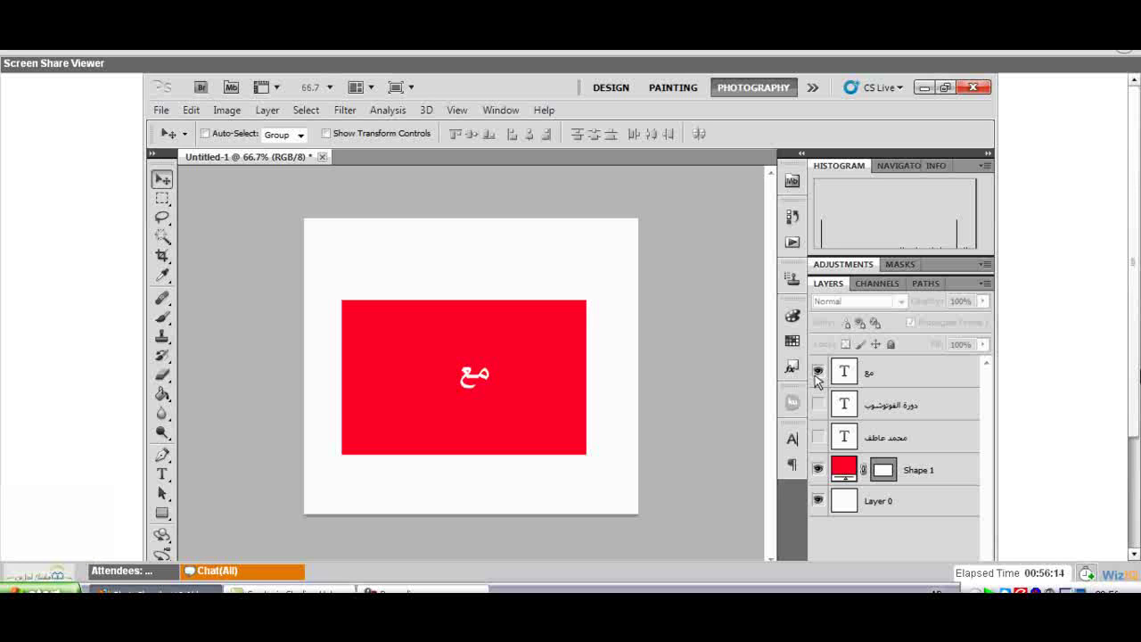
click(817, 373)
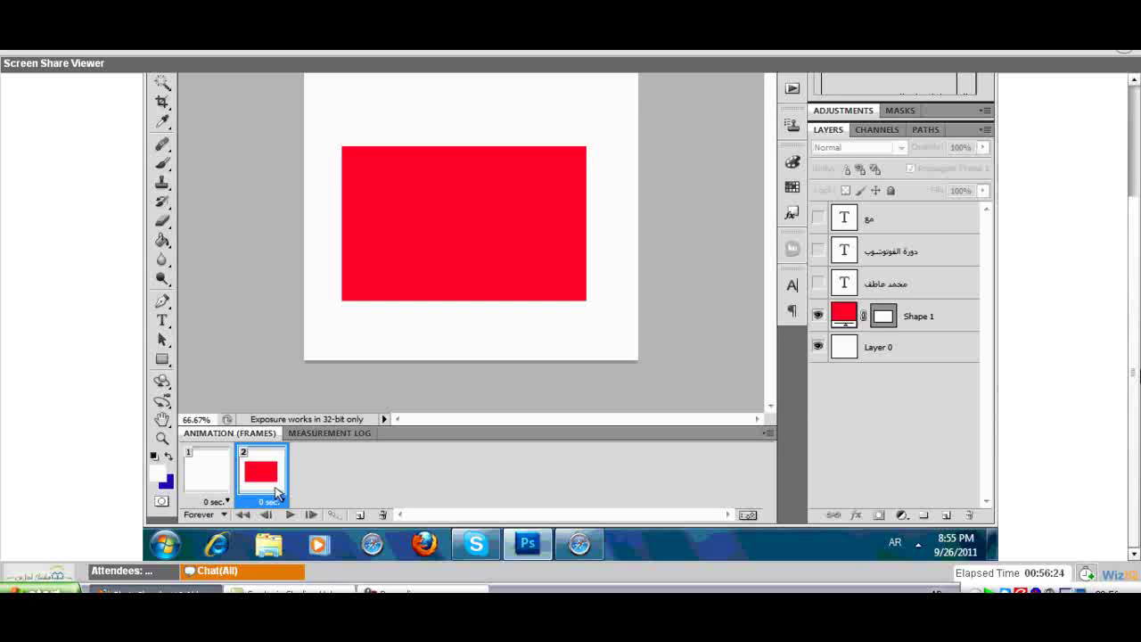
Add three more animation frames that reveal the دورة الفوتوشوب line, the مع line and the instructor's name line one after another
click(359, 515)
click(359, 514)
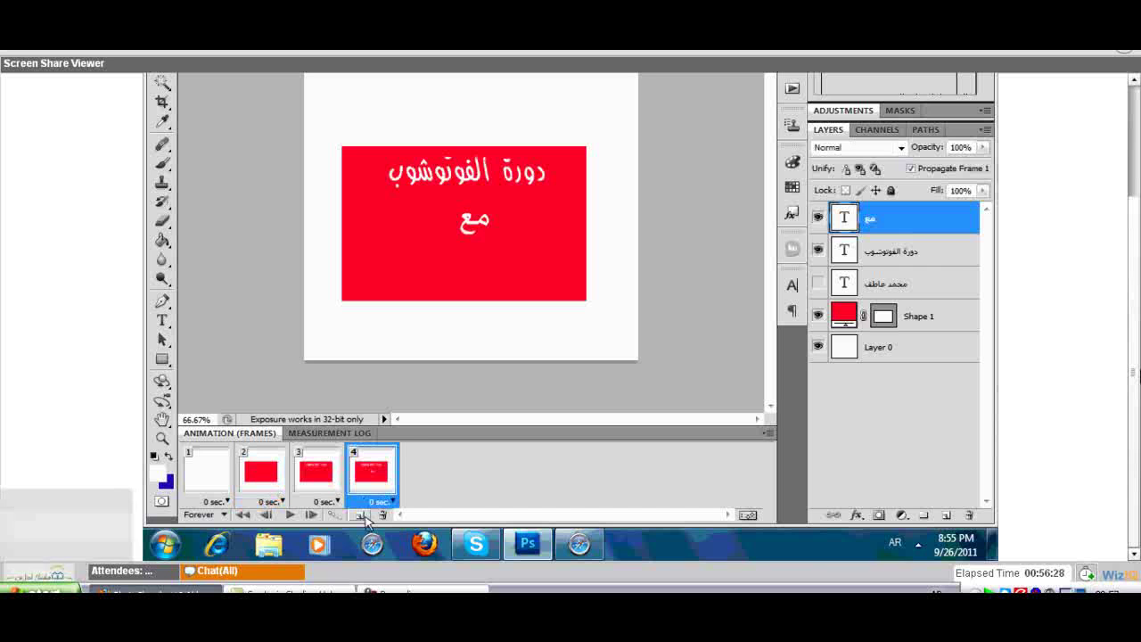
click(359, 514)
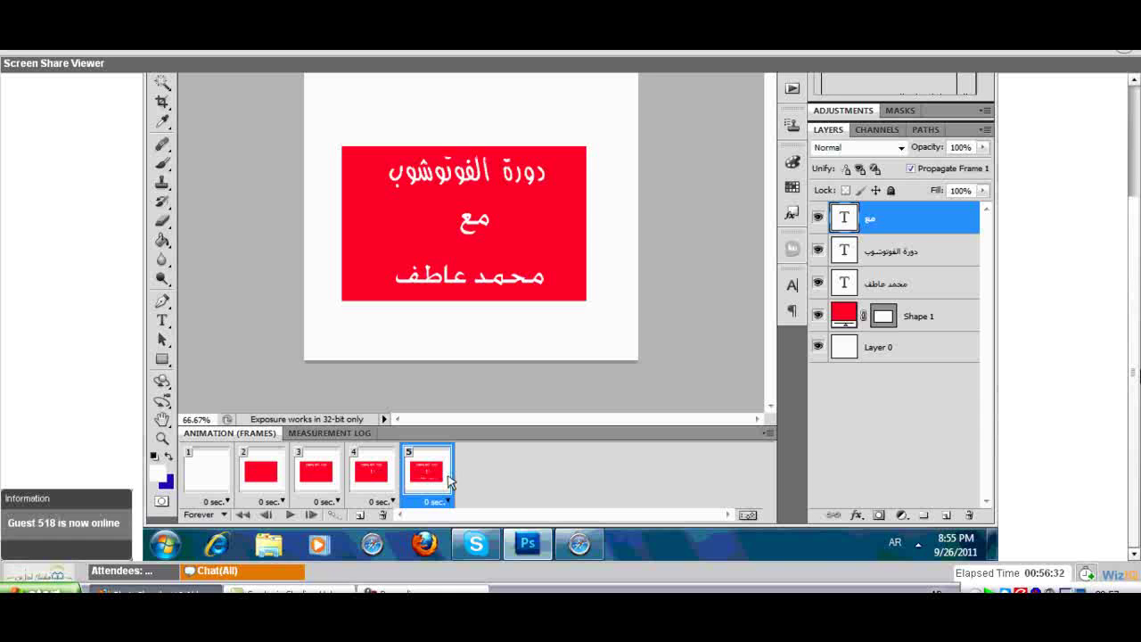
Toggle the visibility of Layer 0 and the red Shape 1 in the first animation frame
click(207, 470)
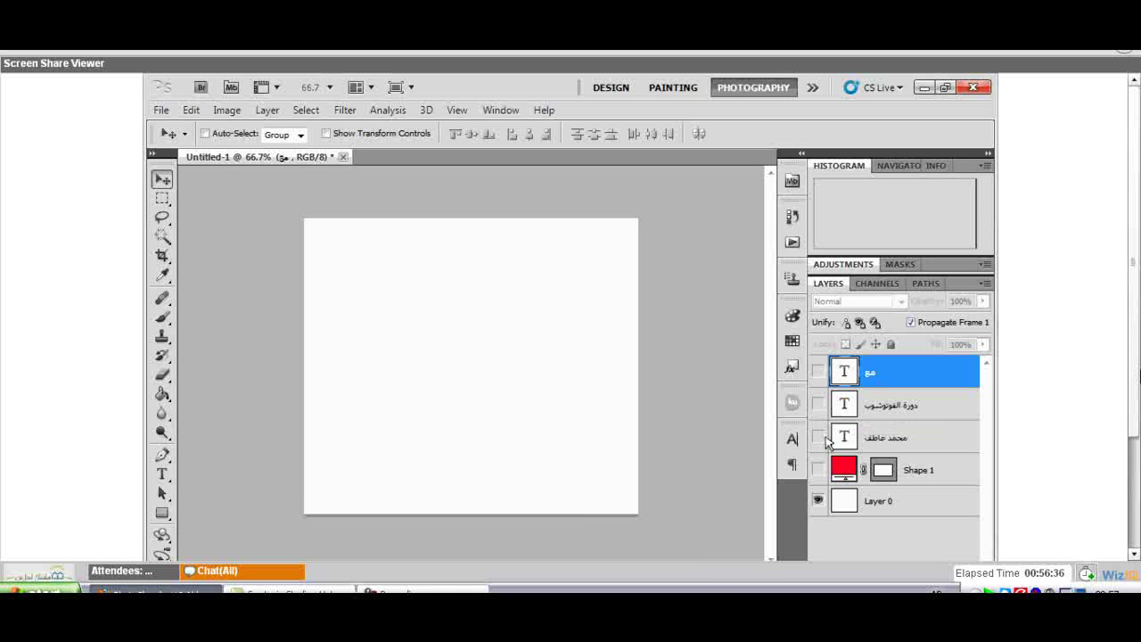
click(818, 500)
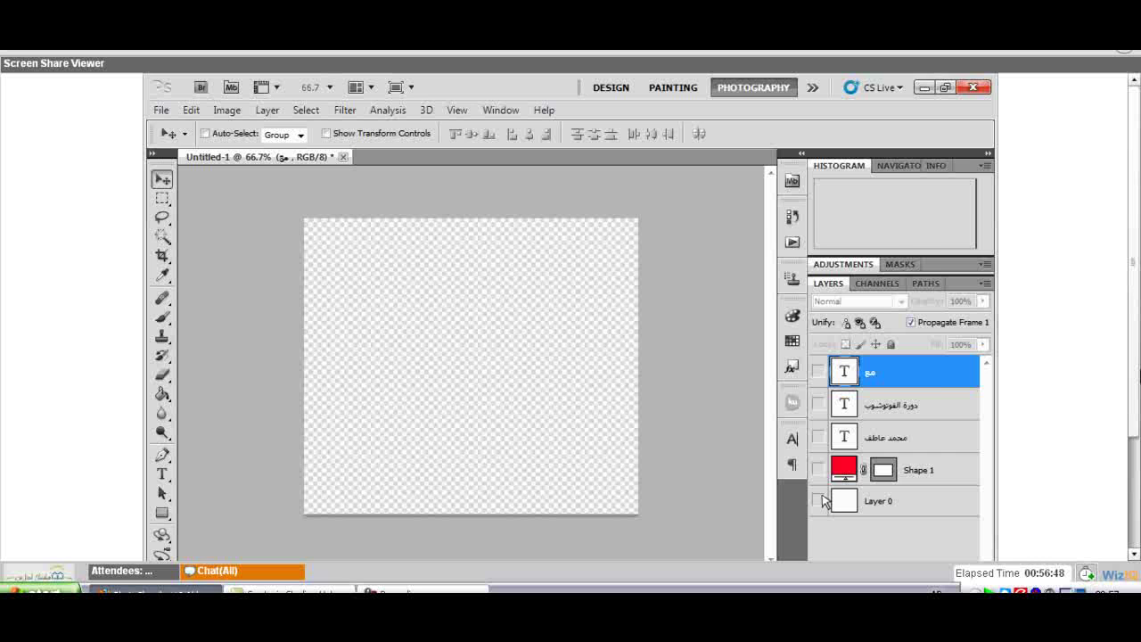
click(818, 500)
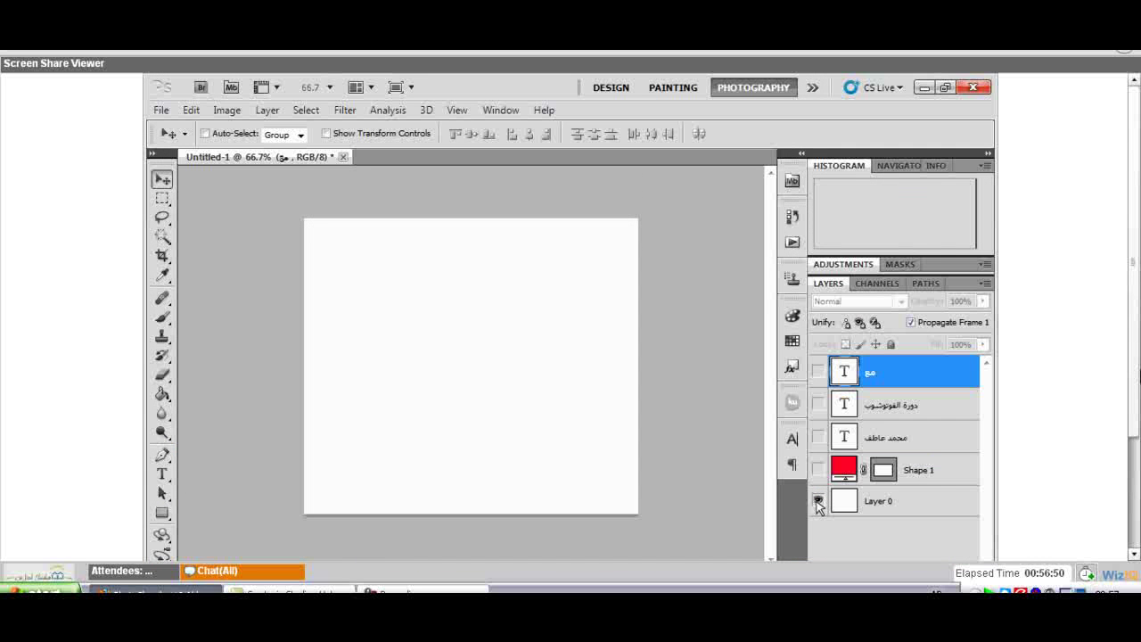
click(818, 468)
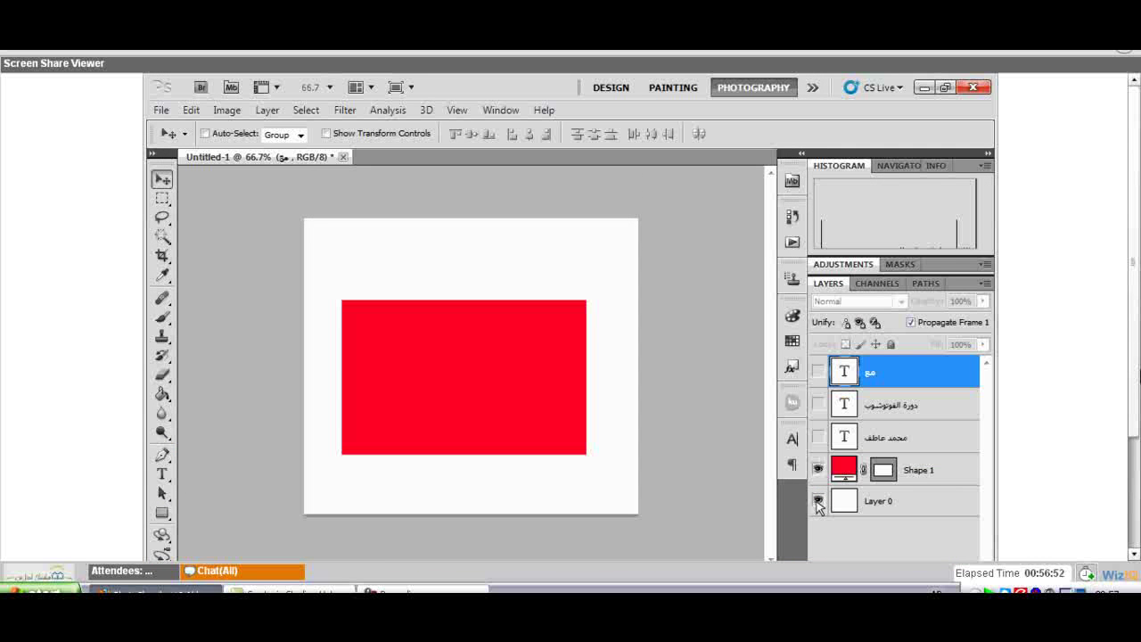
click(817, 468)
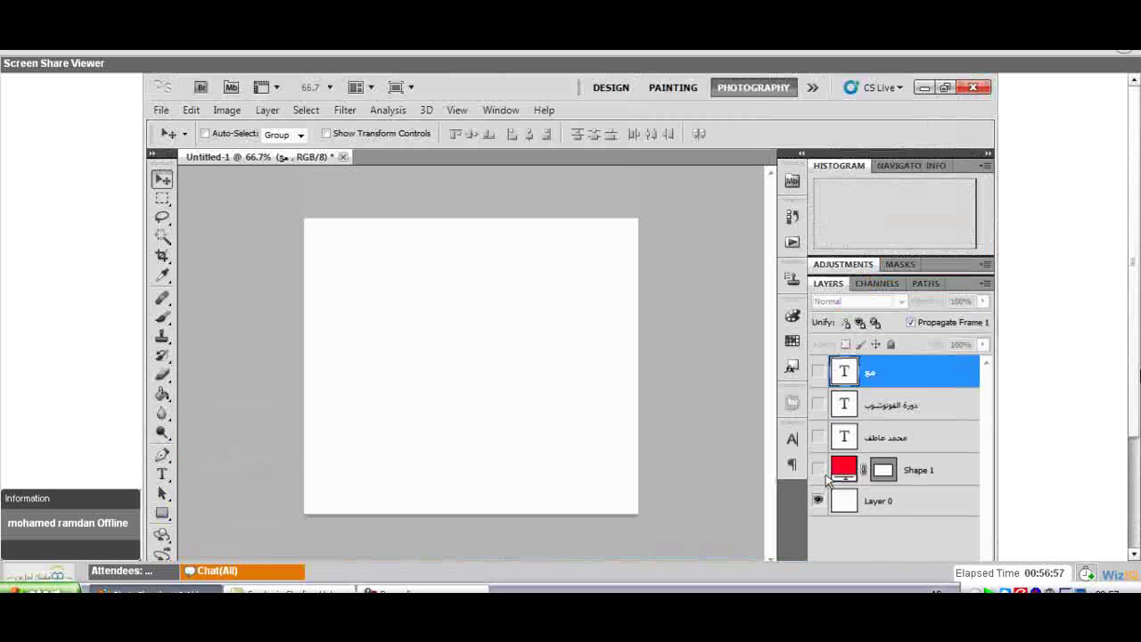
click(820, 471)
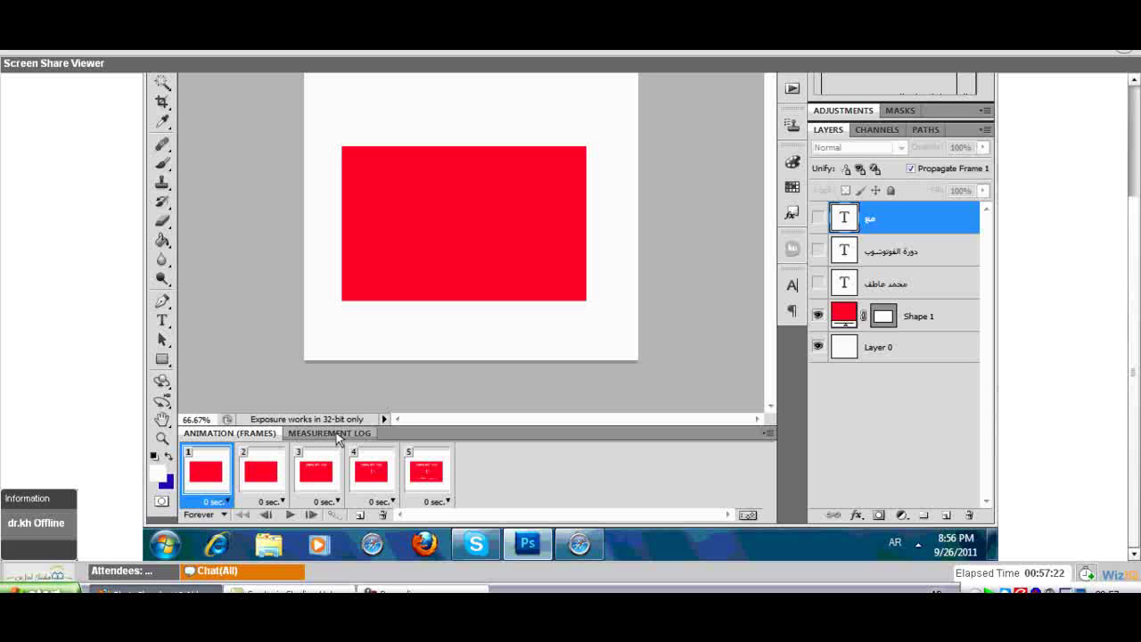
Restore the first frame to only the white Layer 0 and rebuild the following frames up to the مع line
click(276, 467)
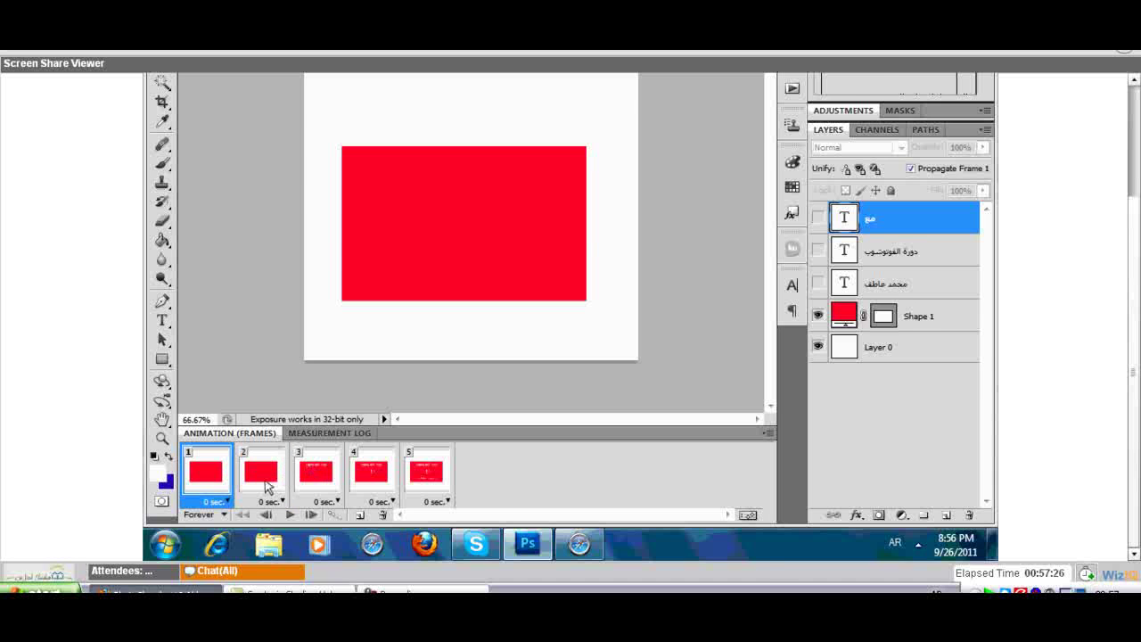
scroll(268, 486, up, 3)
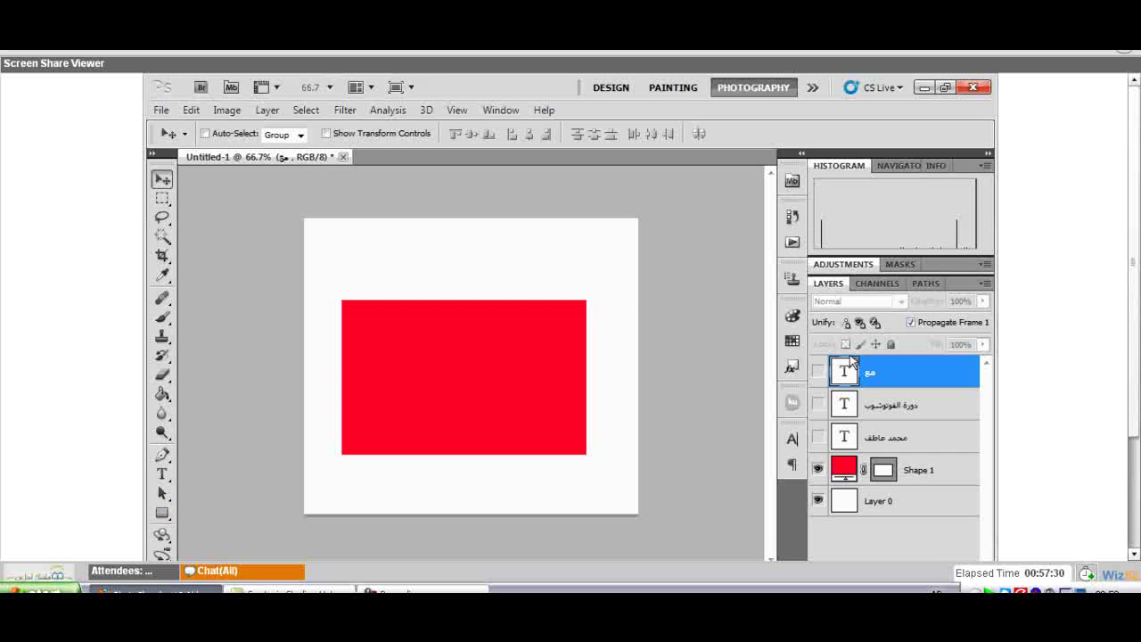
key(Delete)
scroll(691, 390, down, 3)
click(261, 479)
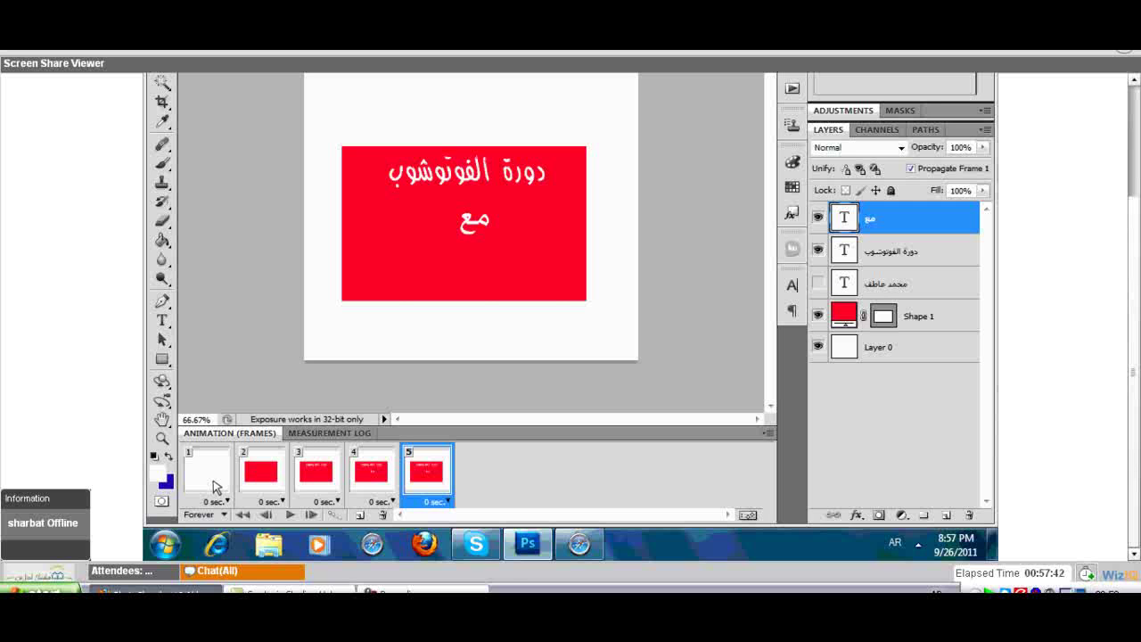
Go through the animation frames in order and delete the duplicate fifth frame ending with the مع line
click(210, 472)
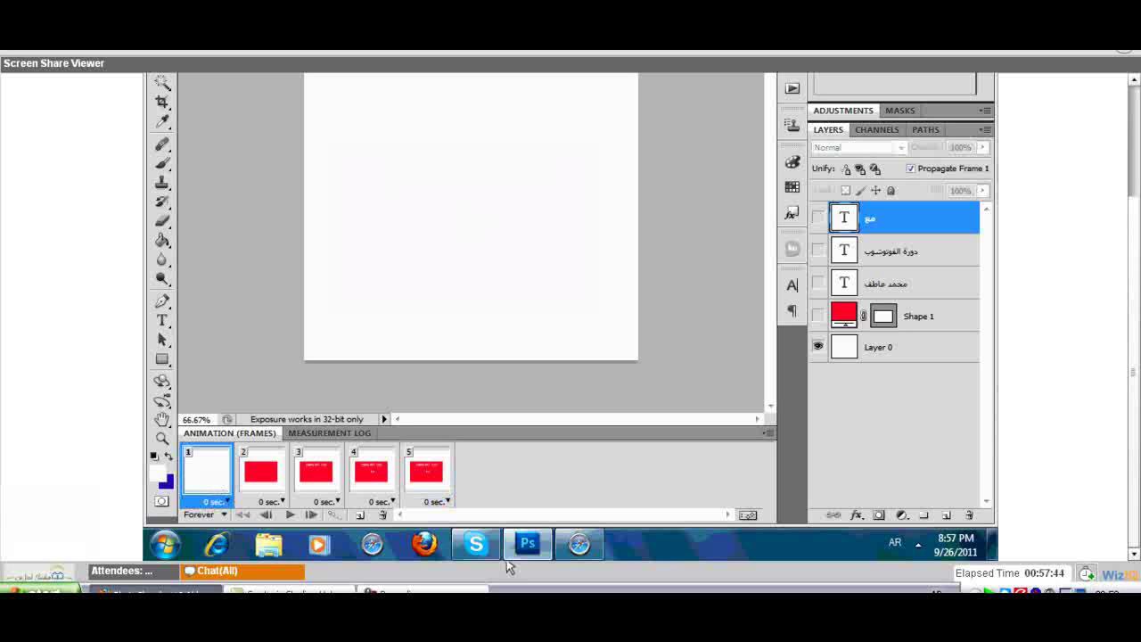
click(263, 476)
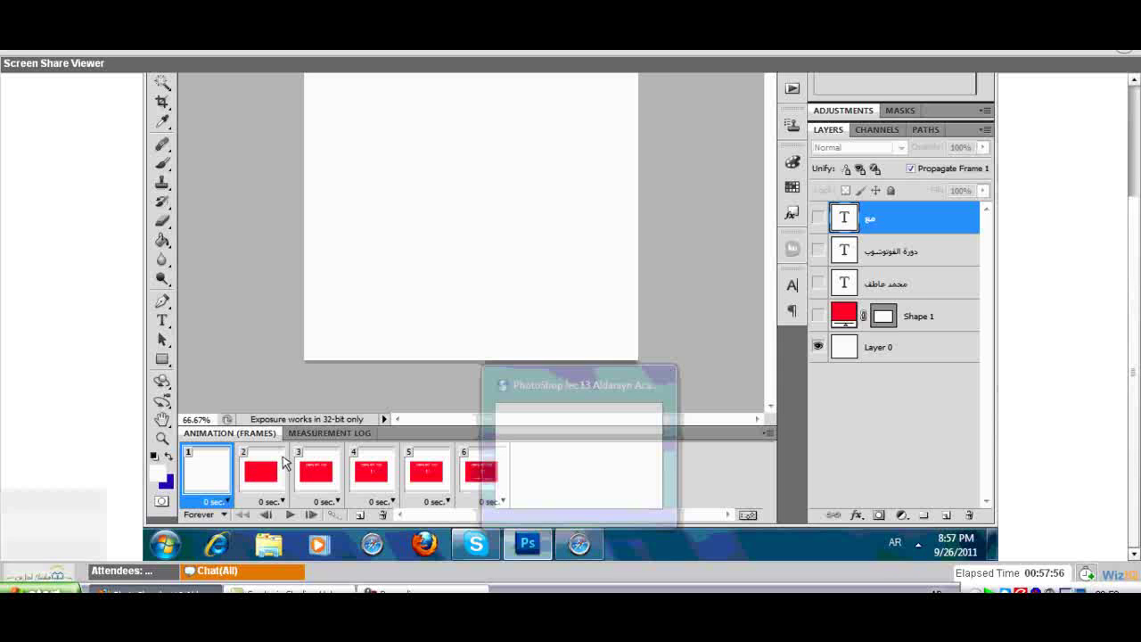
click(284, 461)
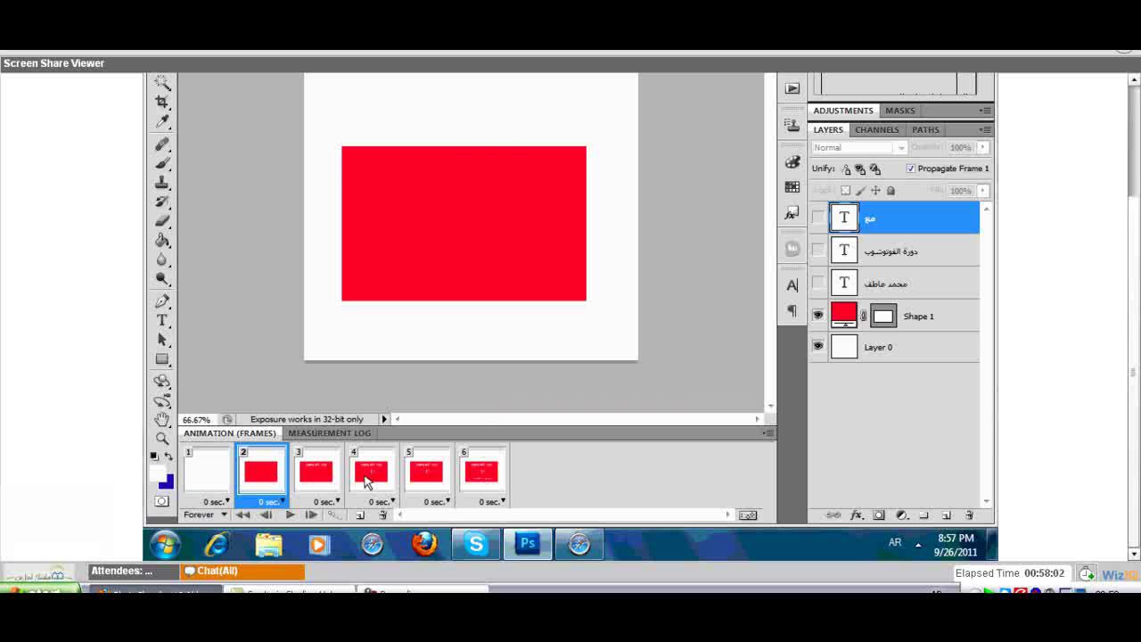
key(Right)
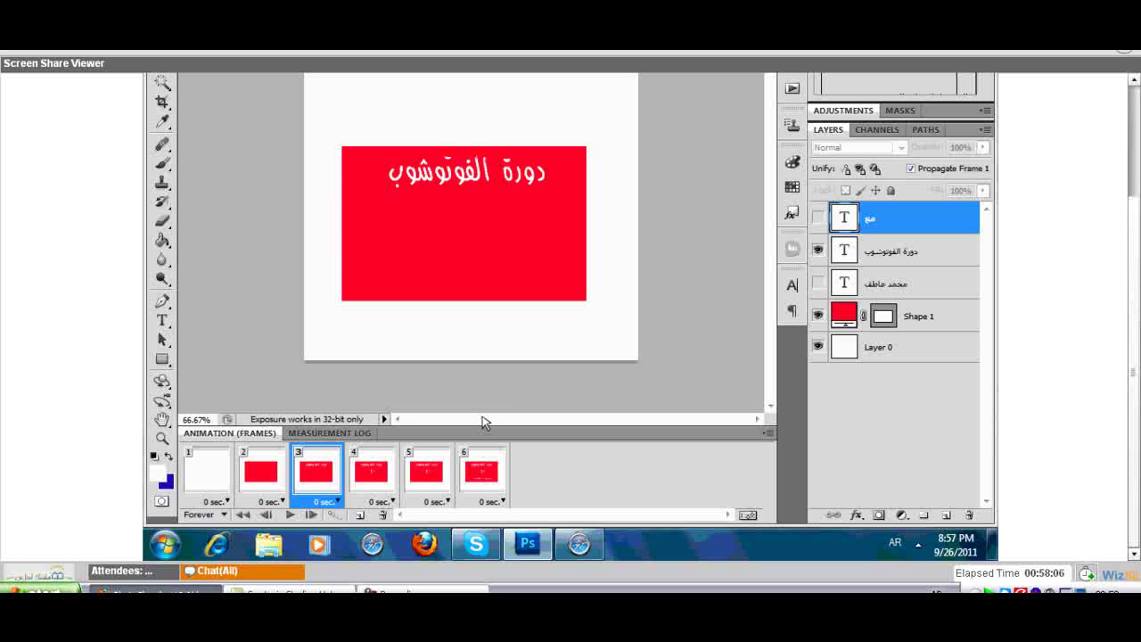
click(414, 491)
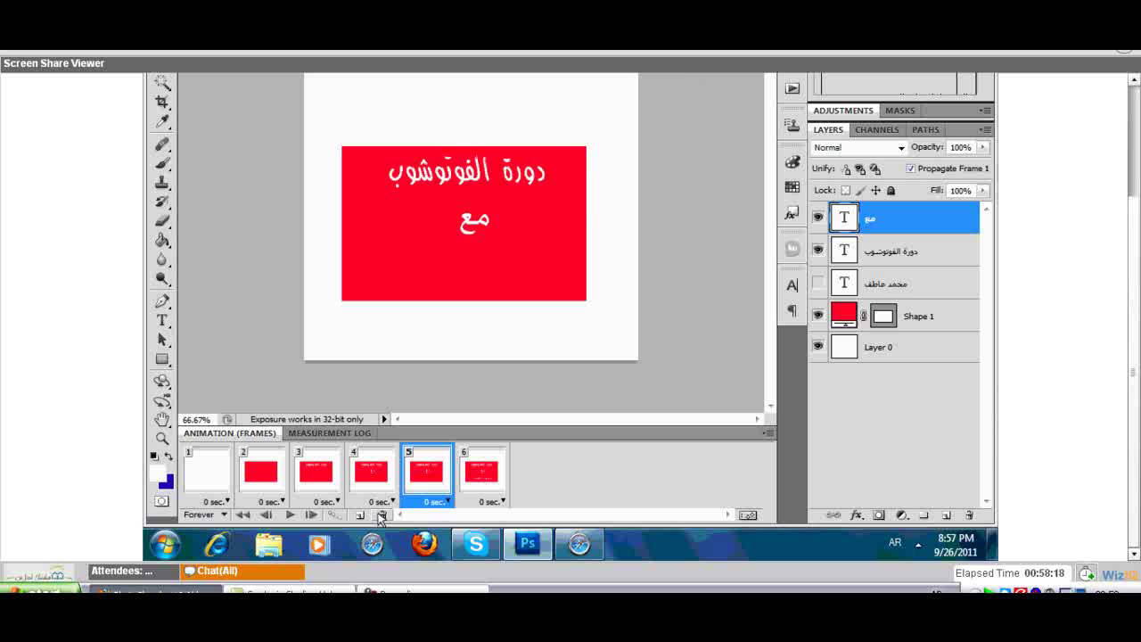
click(380, 515)
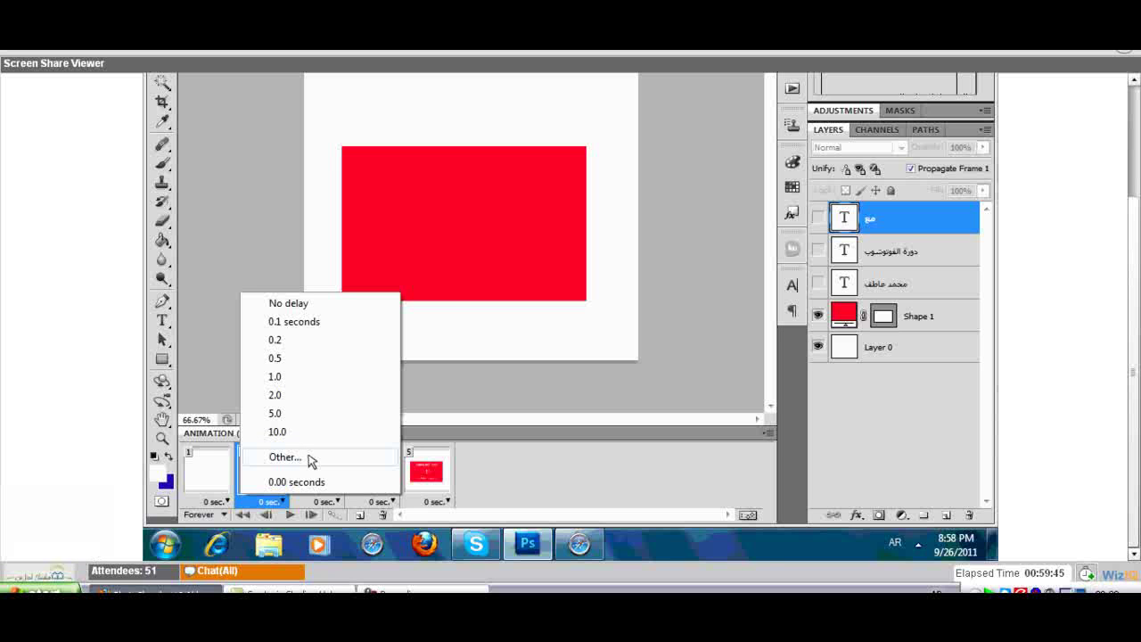
Set a custom delay of 0.5 seconds for the second frame with the plain red rectangle
click(285, 456)
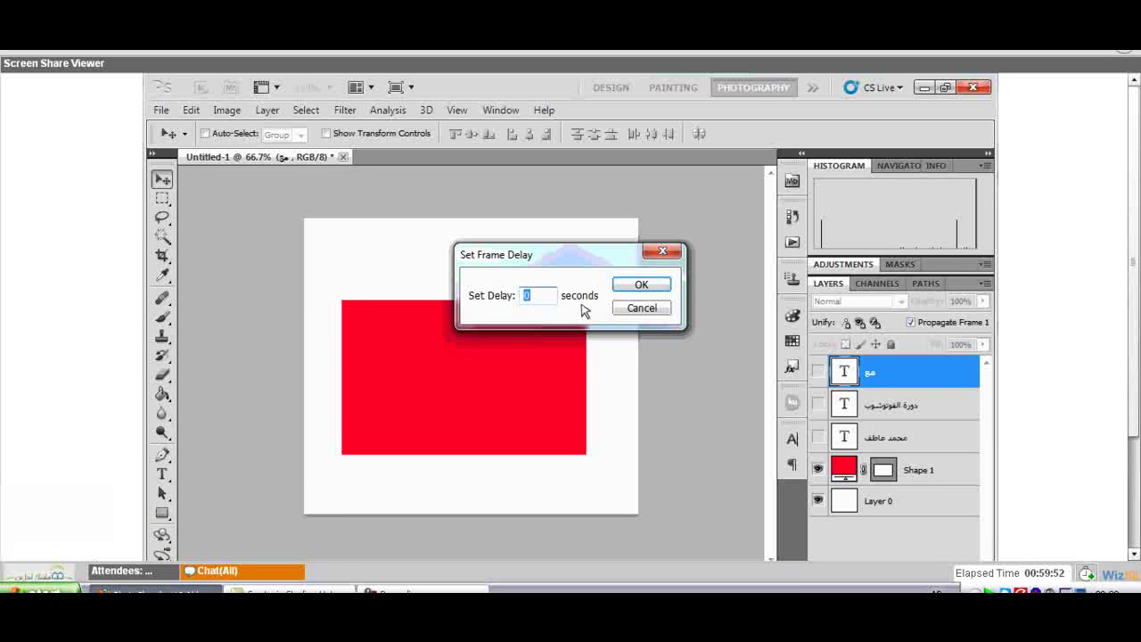
text(0.5)
key(Return)
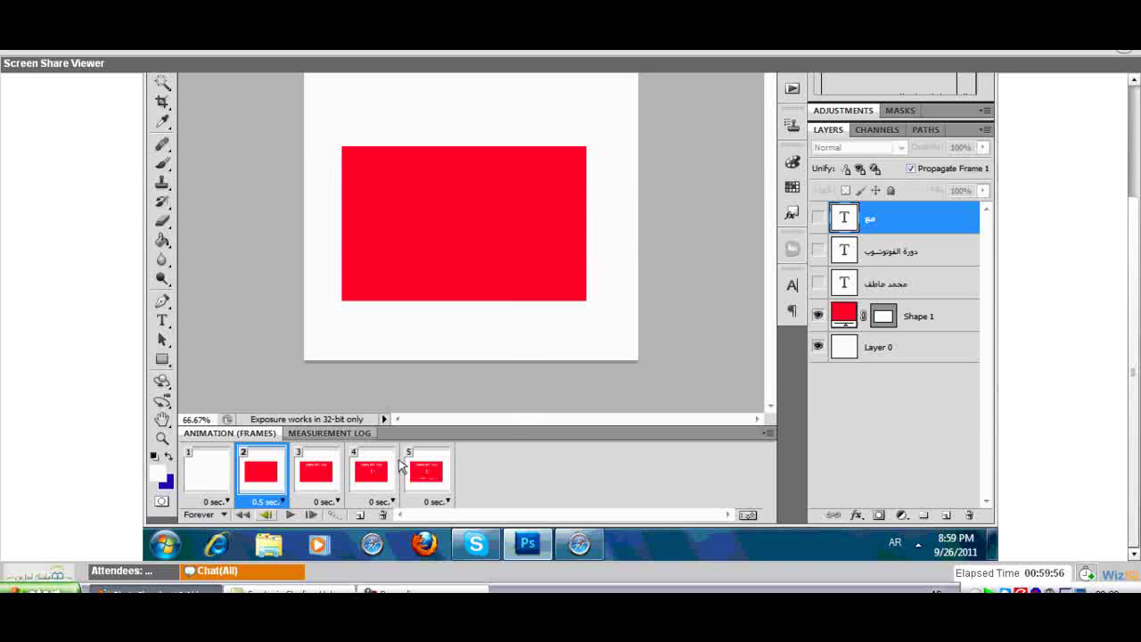
Set the delay of frames 3 and 4 to 0.5 seconds and of frame 5 to 0.3 seconds
click(393, 501)
click(410, 451)
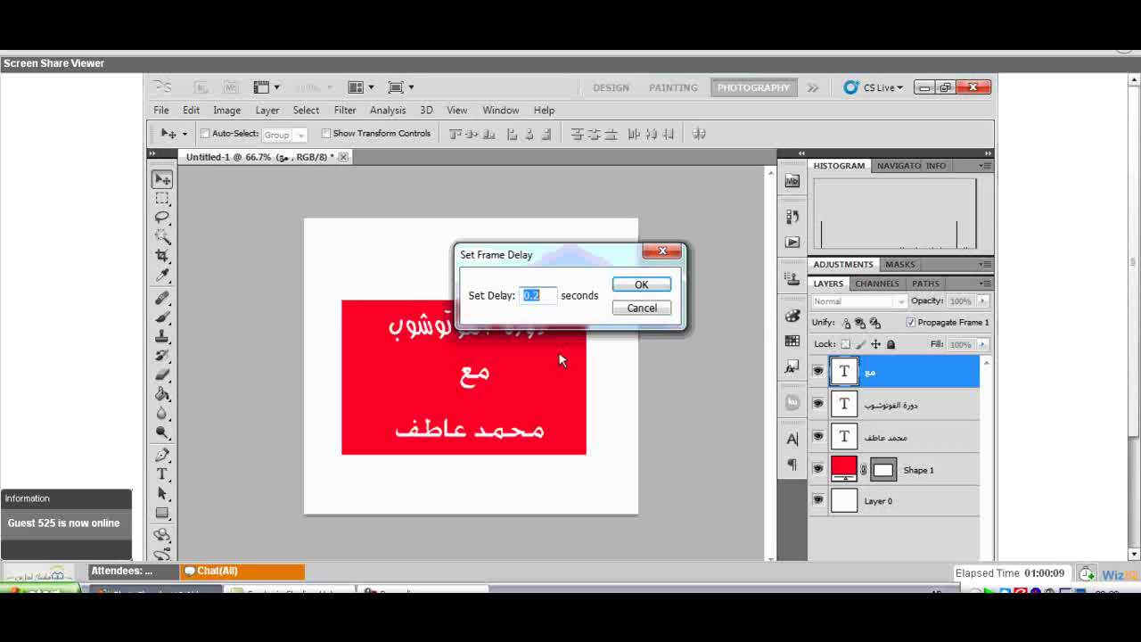
text(0)
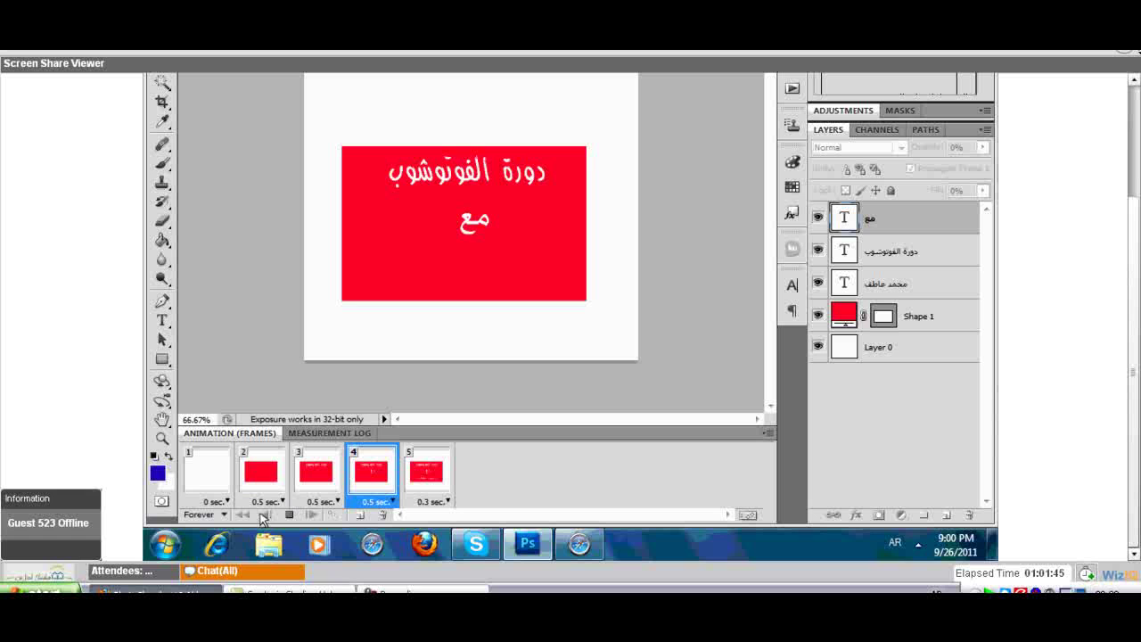
Look through the animation's looping options and play back the frame sequence
click(204, 514)
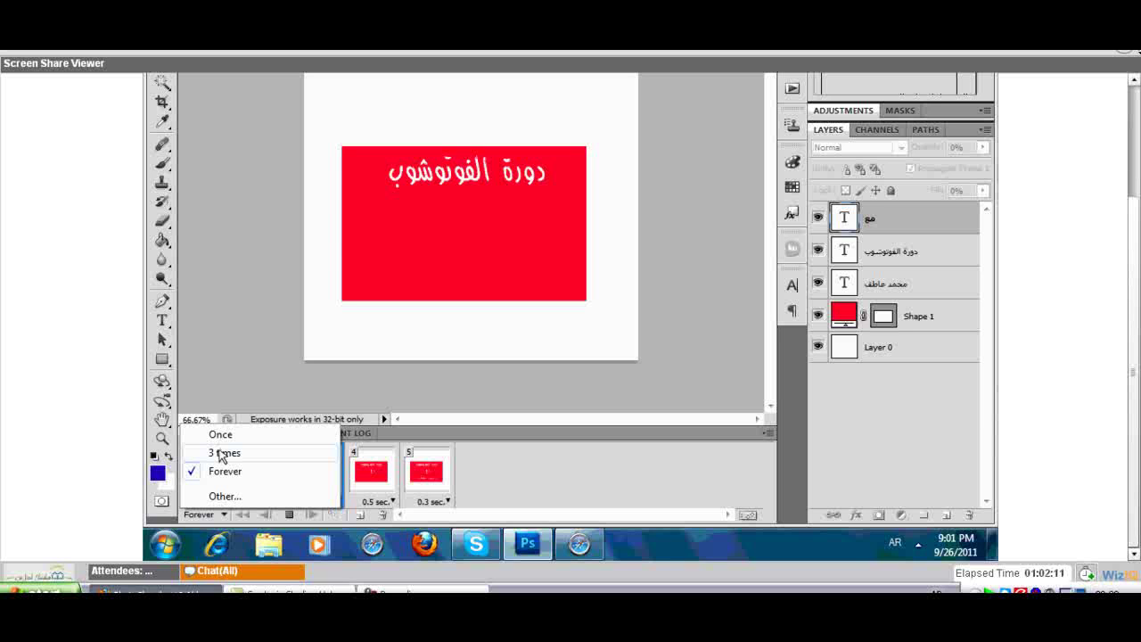
key(Escape)
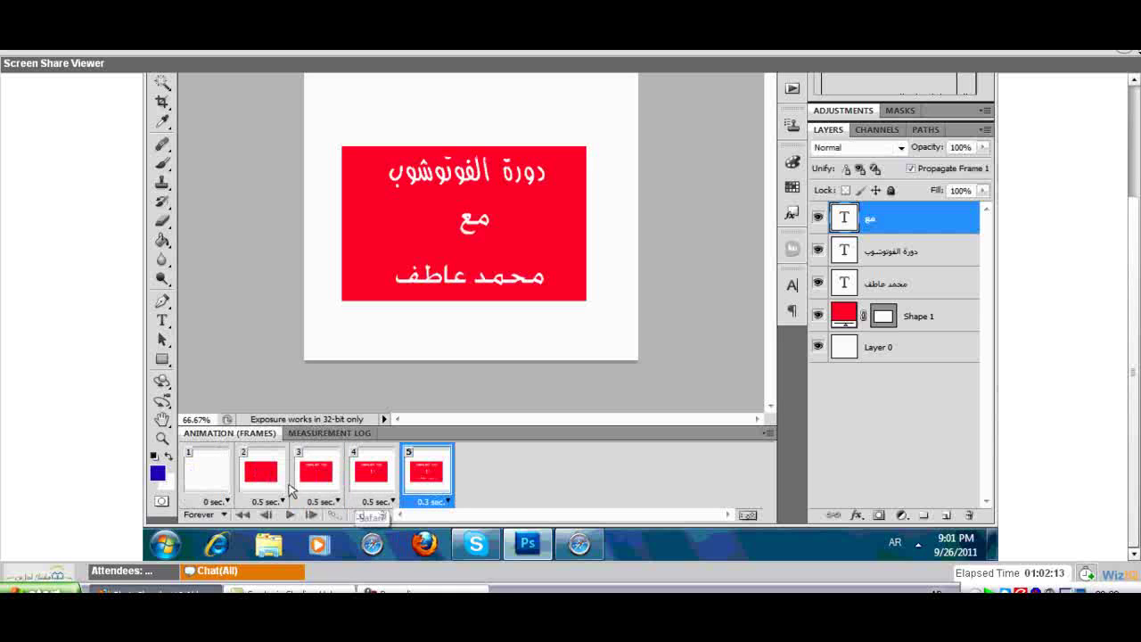
click(211, 519)
click(287, 519)
click(286, 516)
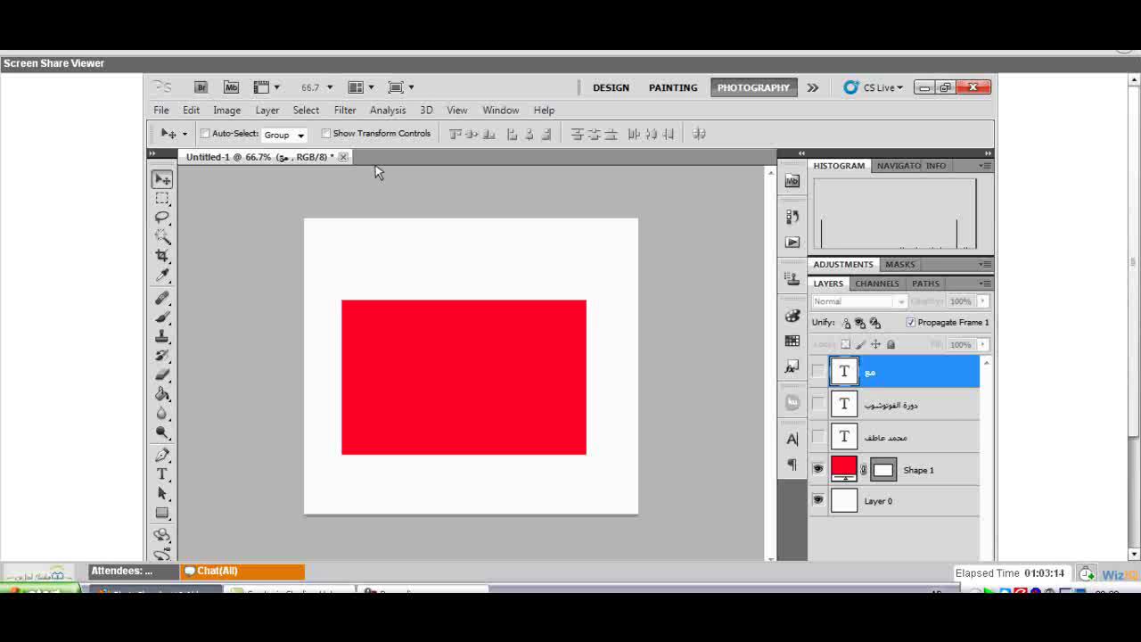
In a second document, fill rectangles in three canvas corners: blue at upper left, magenta at lower right and green at upper right
drag(347, 199, 450, 314)
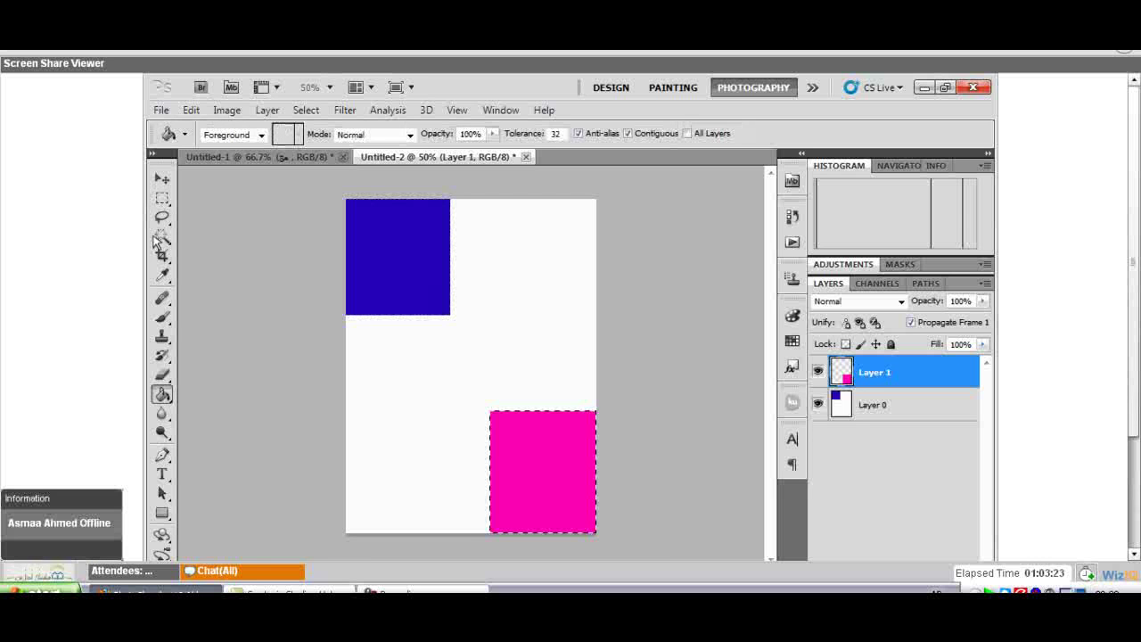
click(162, 197)
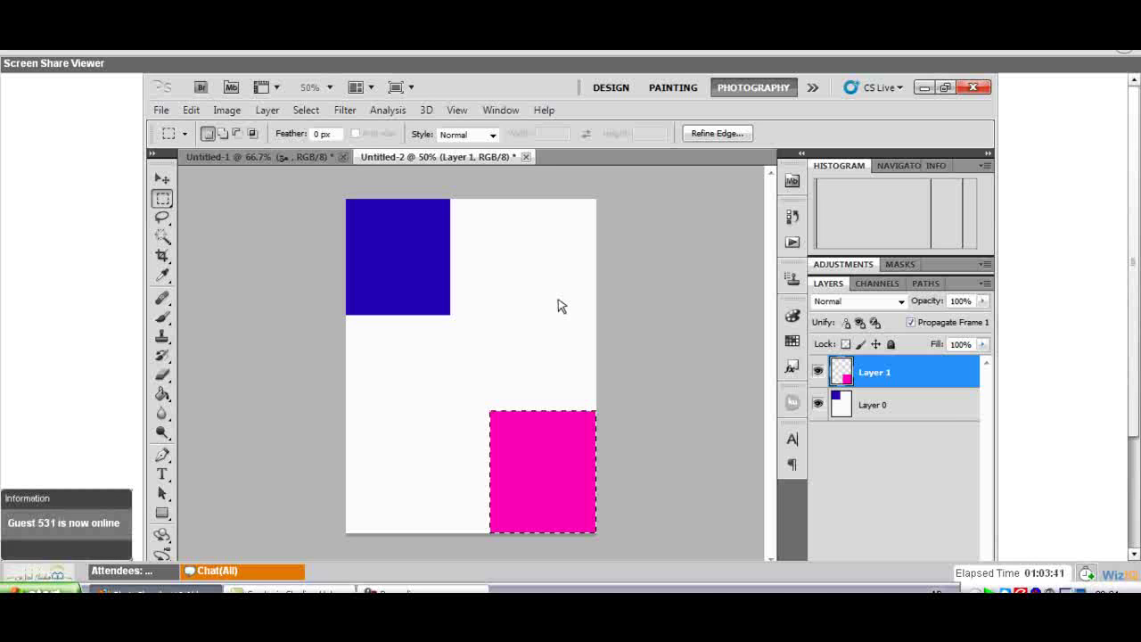
drag(504, 227, 615, 311)
key(g)
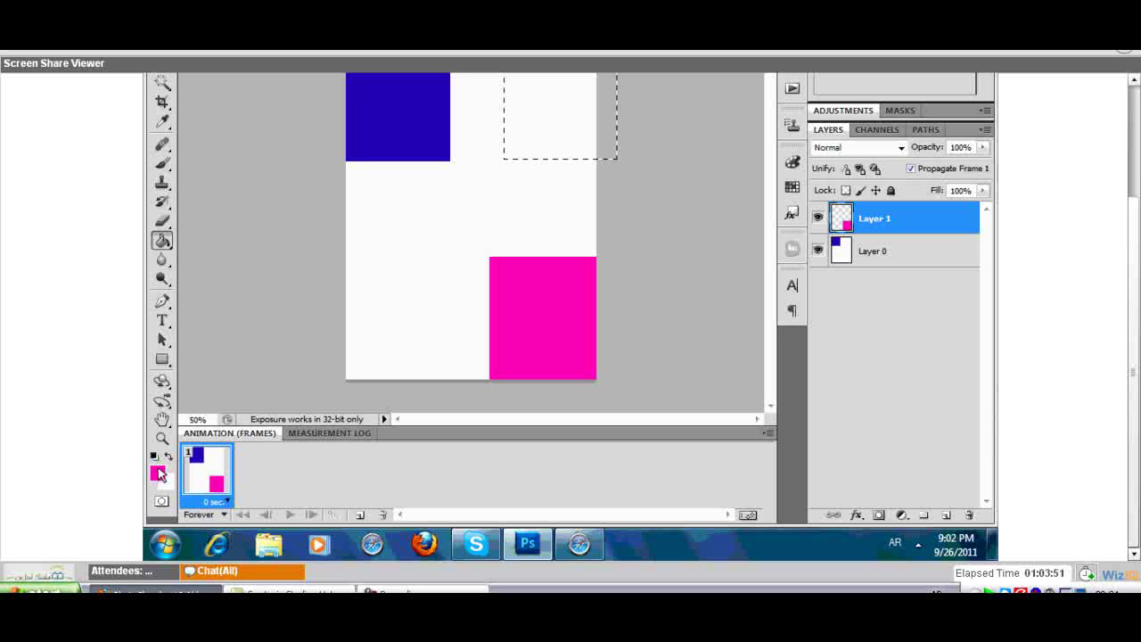
scroll(159, 474, up, 3)
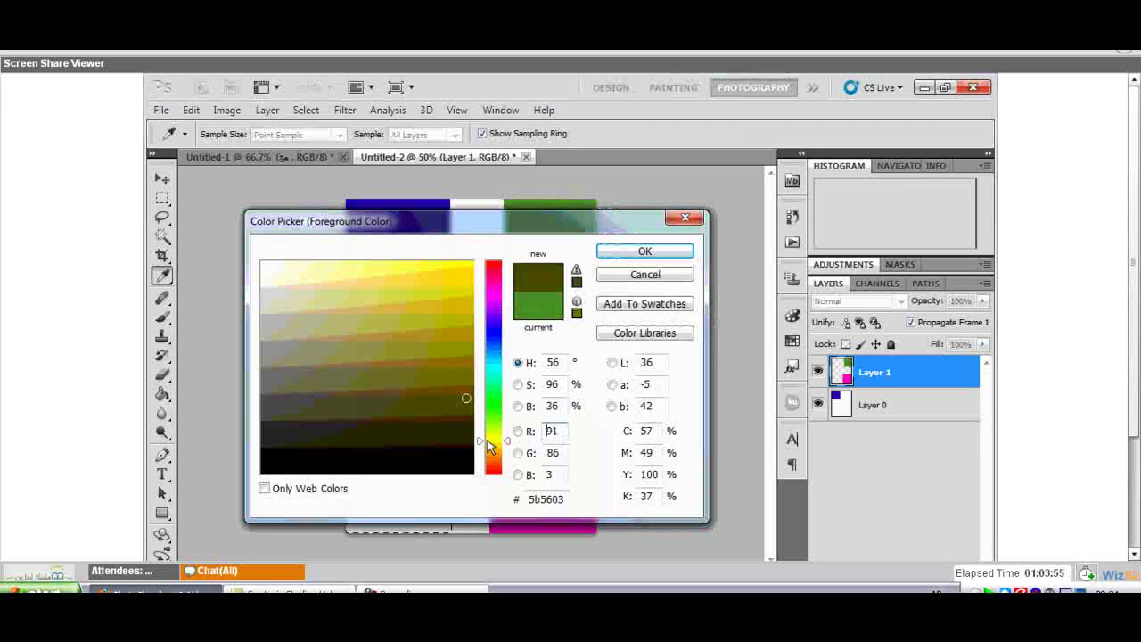
Choose an orange foreground colour and fill a rectangle in the canvas's lower-left corner on its own layer
drag(488, 440, 487, 450)
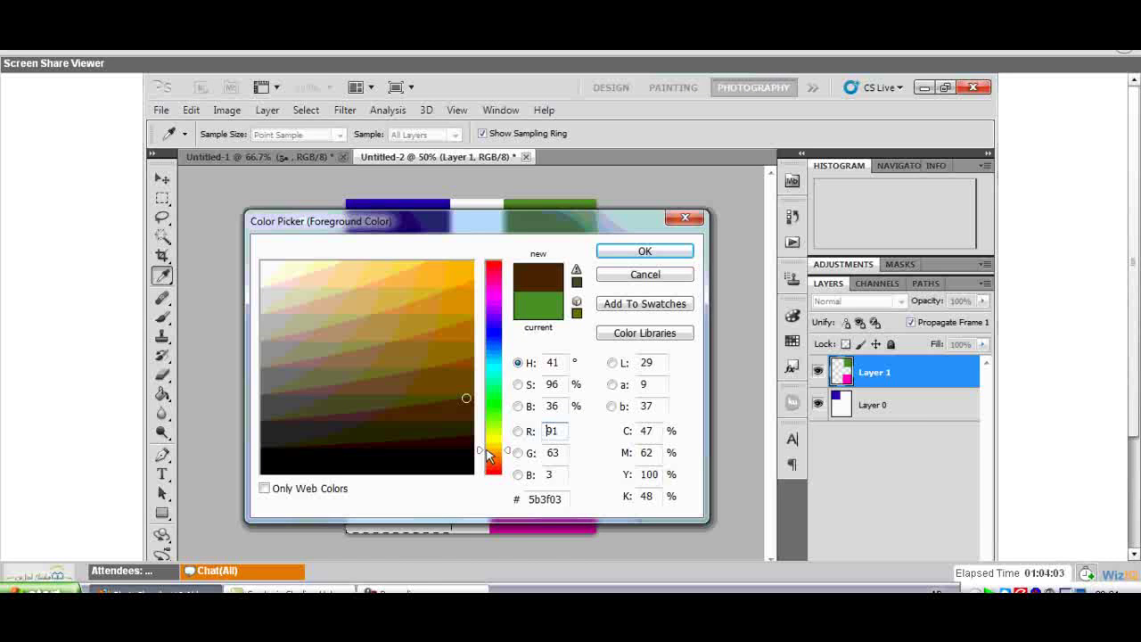
click(454, 313)
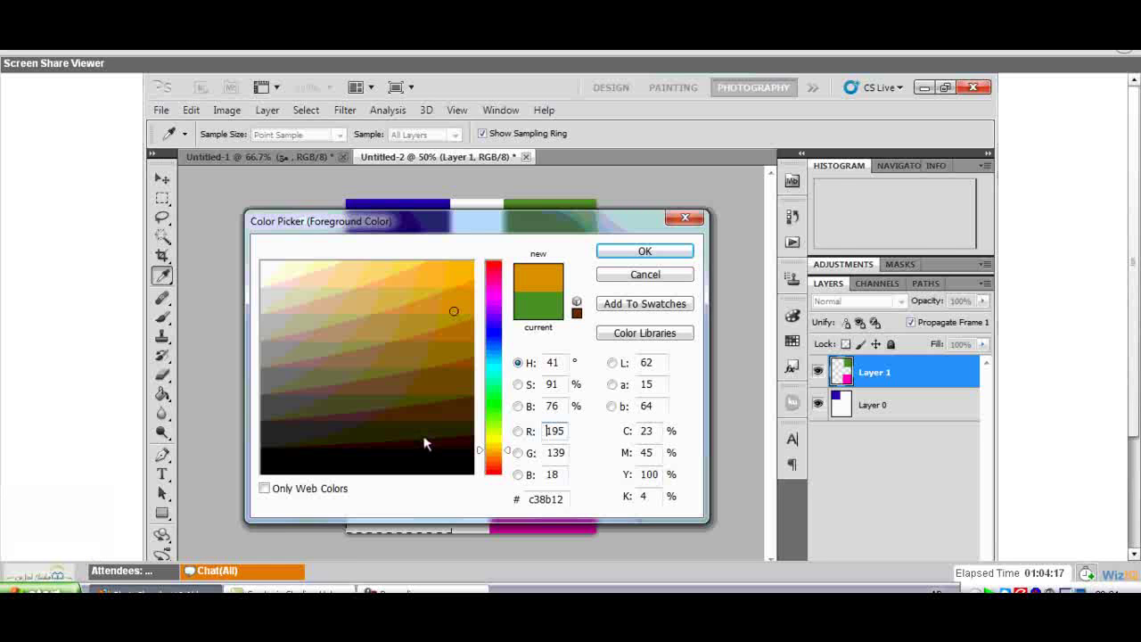
key(Return)
Separate the blue and green rectangles onto their own layers, place them back in their corners and check the green layer's visibility
key(m)
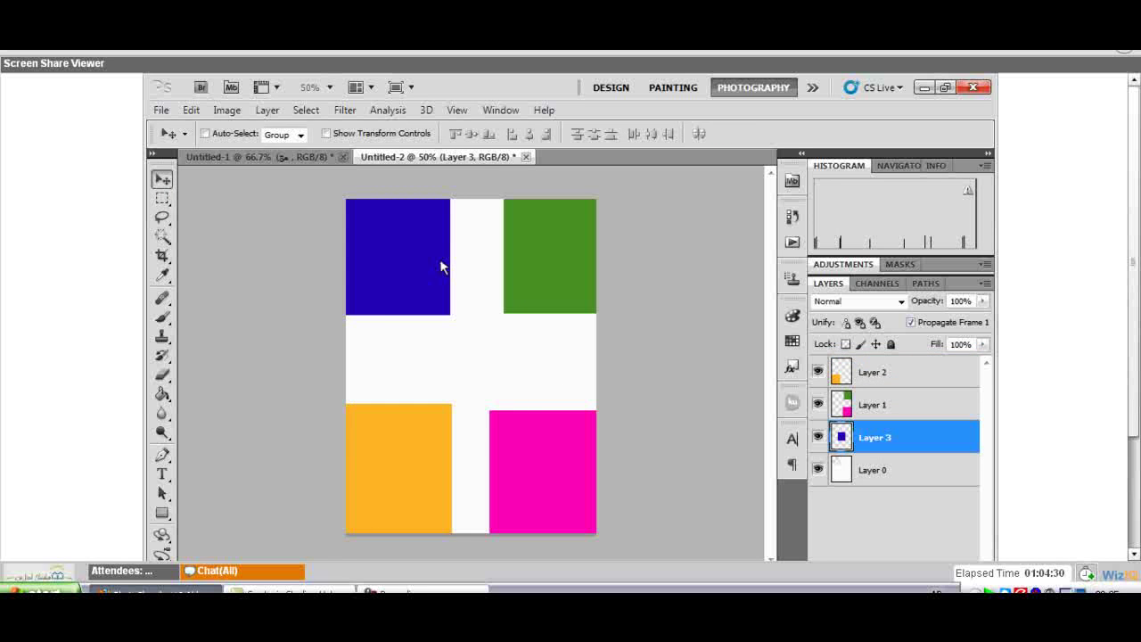
key(Right)
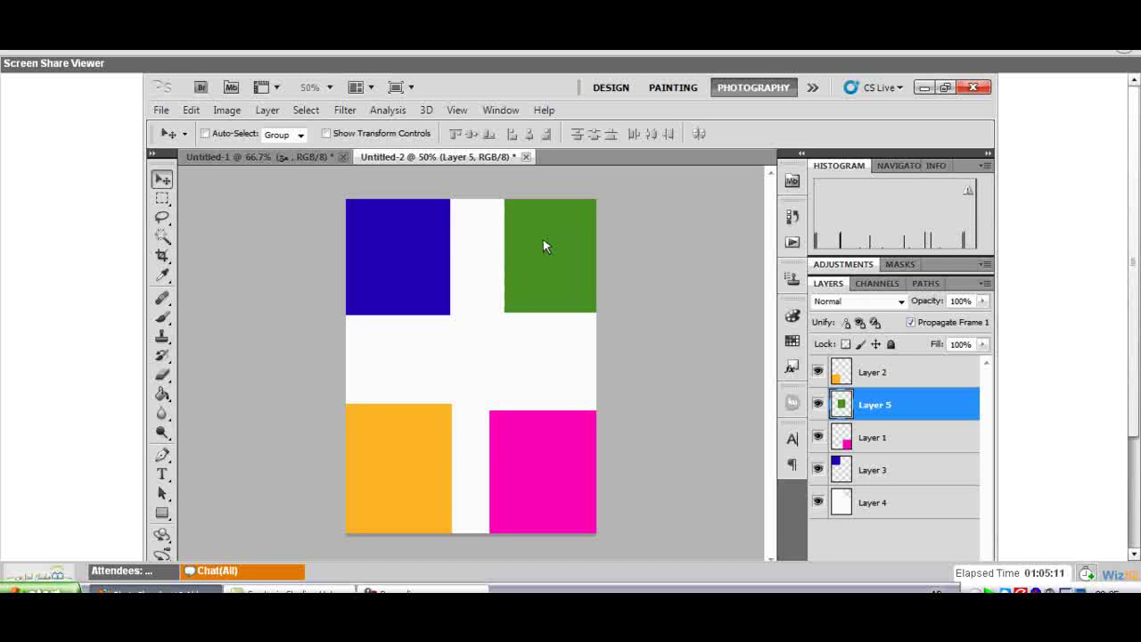
click(817, 404)
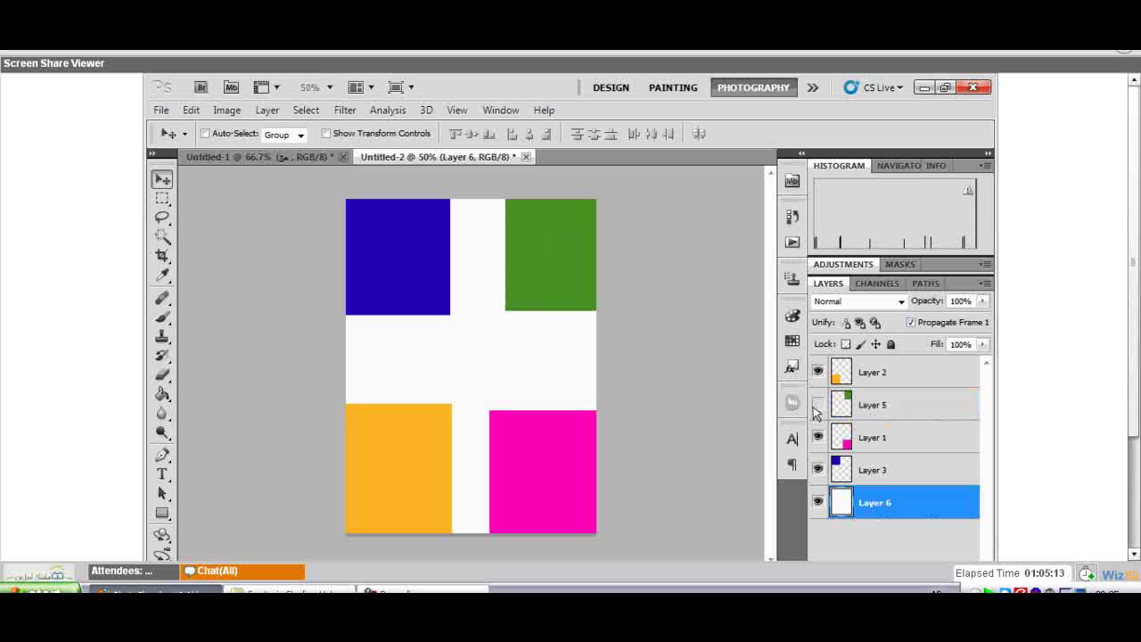
click(817, 404)
Hide the orange rectangle's Layer 2 and clear the selected strip around the leftover orange line from the white Layer 6
click(817, 372)
click(874, 371)
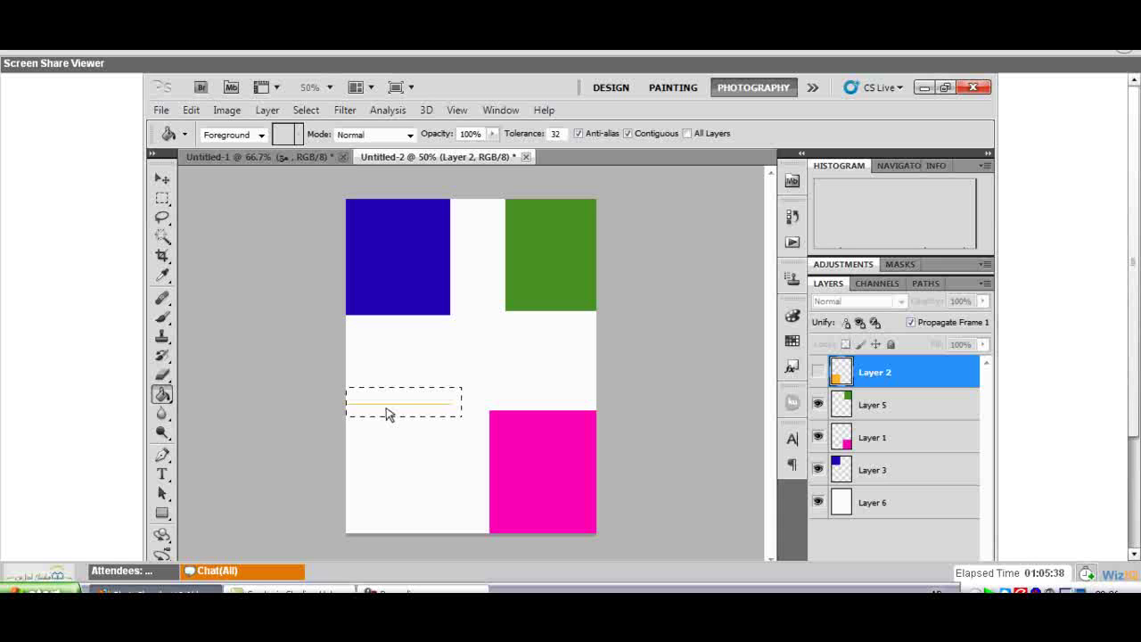
key(alt+comma)
key(Delete)
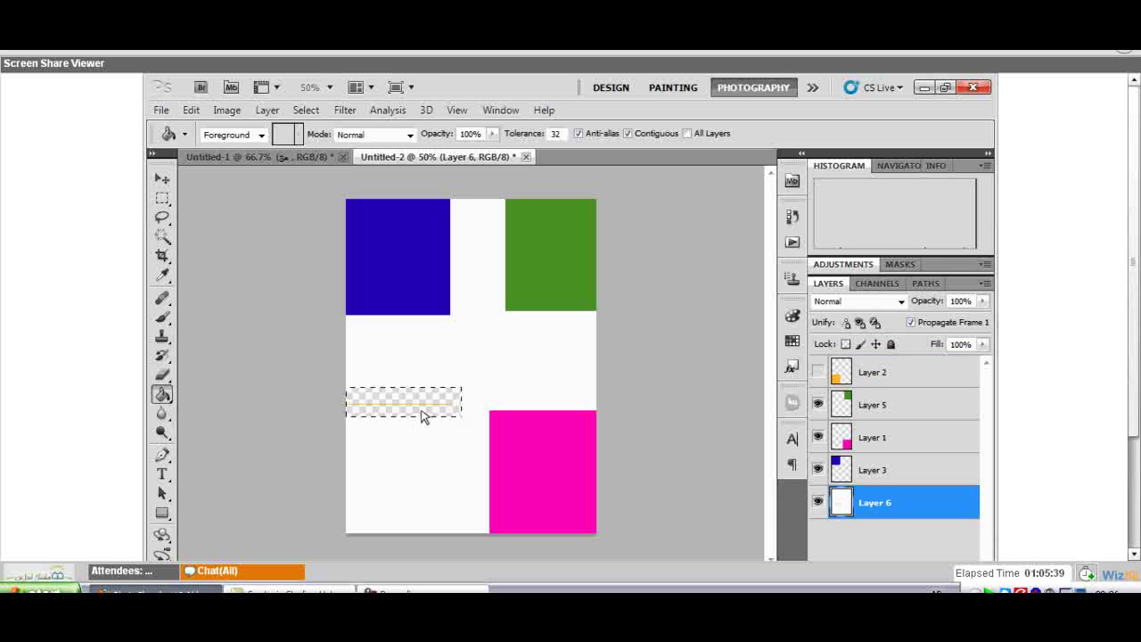
Hide the white Layer 6, select the green rectangle's Layer 5 and show the orange rectangle's Layer 2 again
click(817, 501)
click(842, 403)
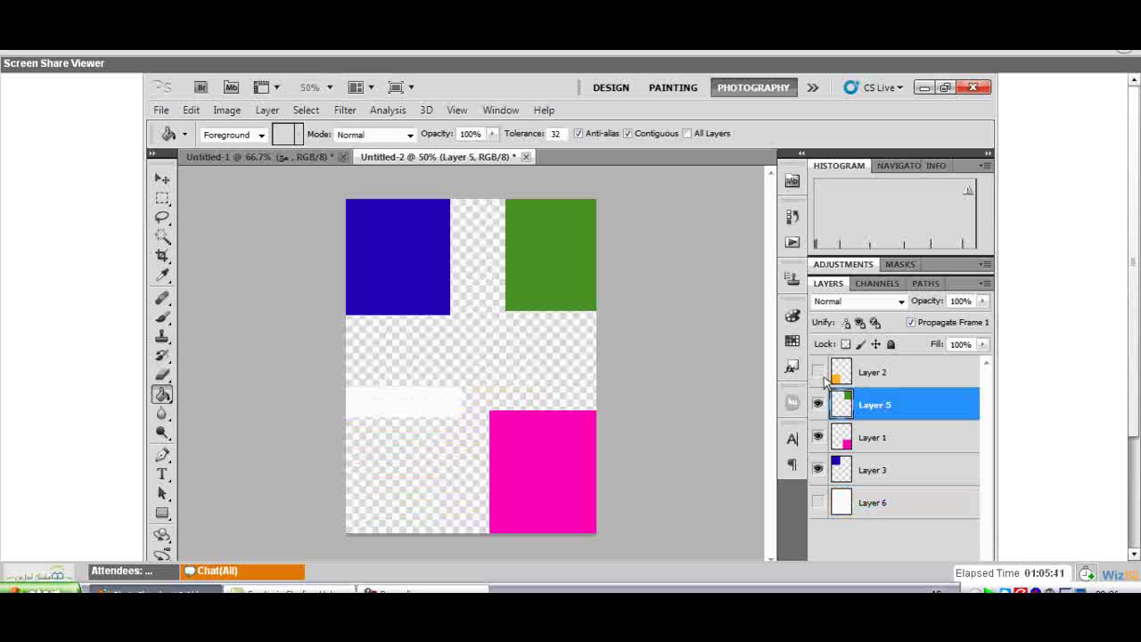
click(818, 372)
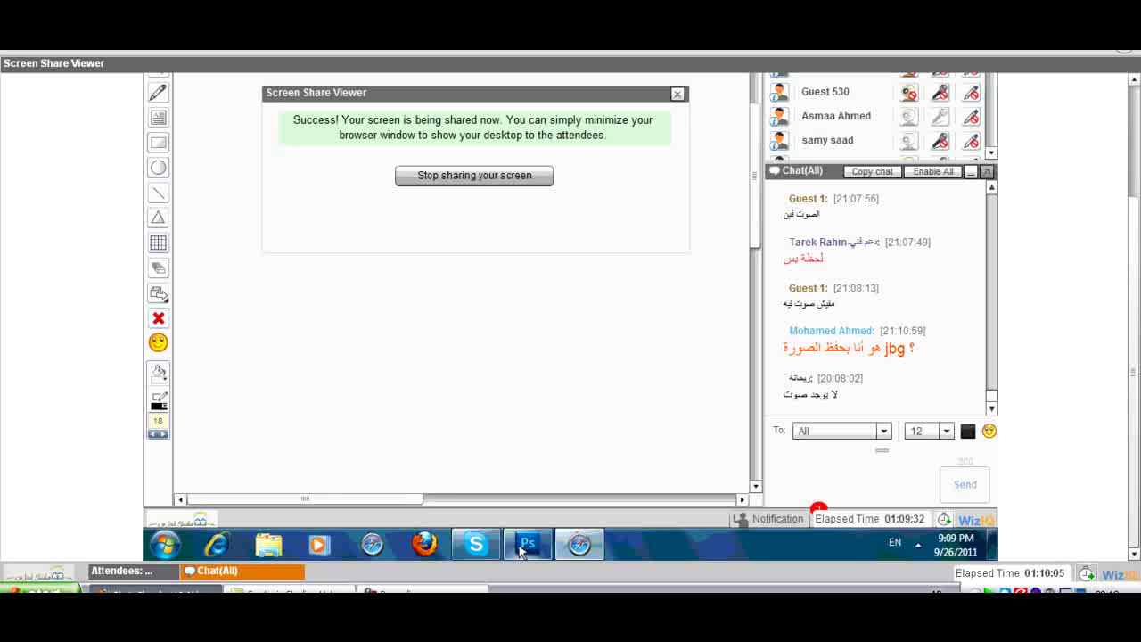
Switch back to Photoshop, play the five-frame rectangle animation and stop it
click(525, 544)
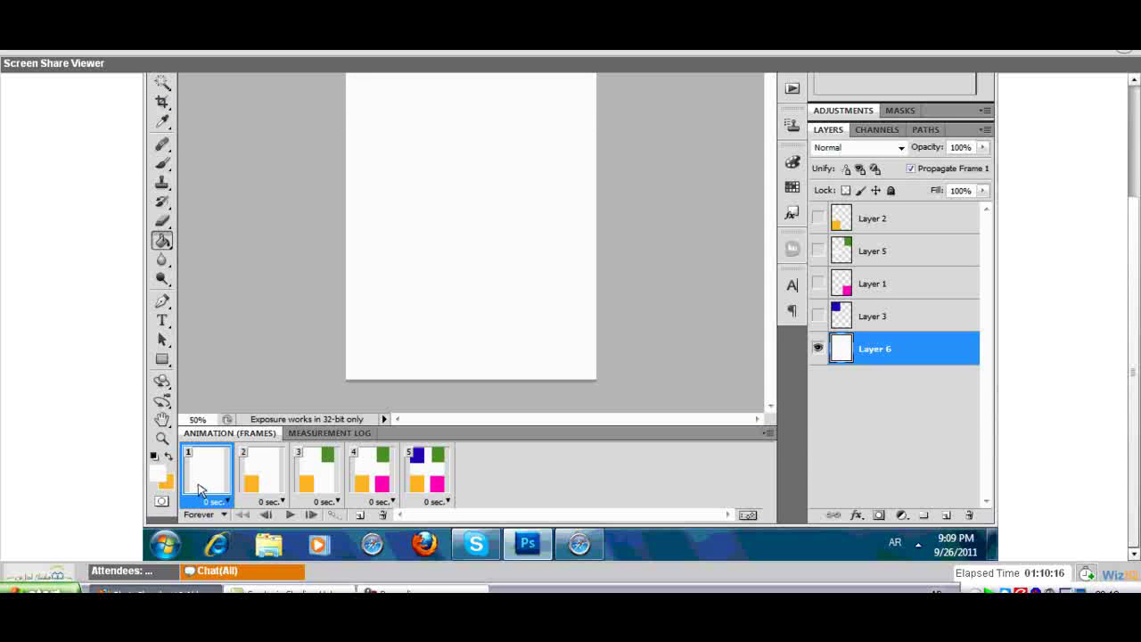
key(space)
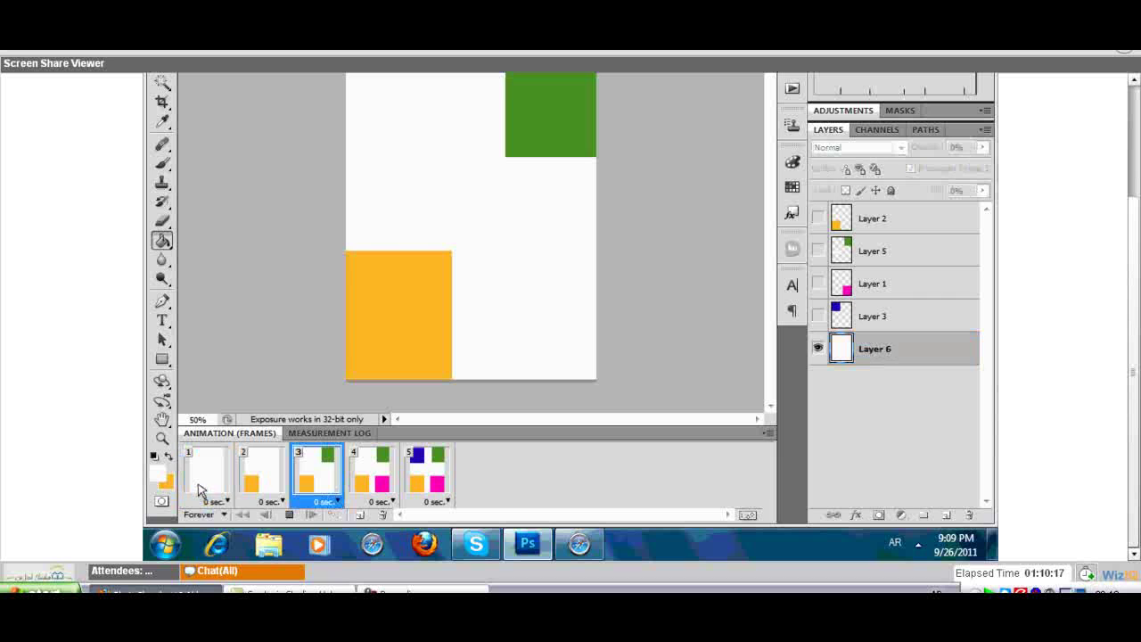
click(290, 518)
click(234, 490)
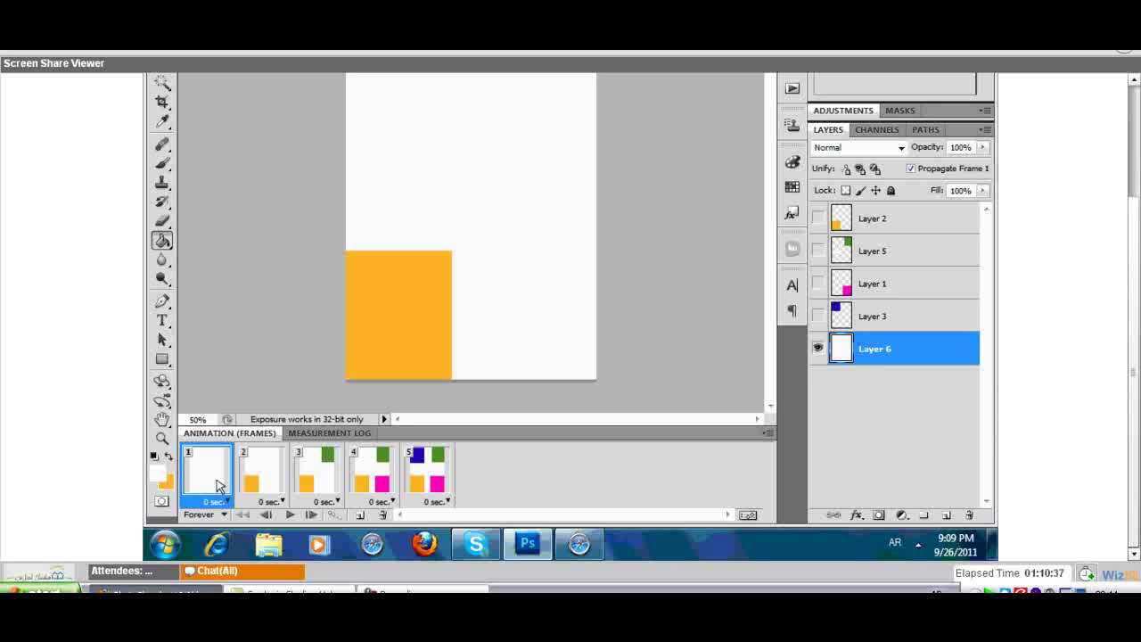
Set the delay of animation frames 2 to 4 to 0.5 seconds and preview the rectangle animation
click(261, 473)
shift+click(372, 472)
click(393, 502)
click(385, 358)
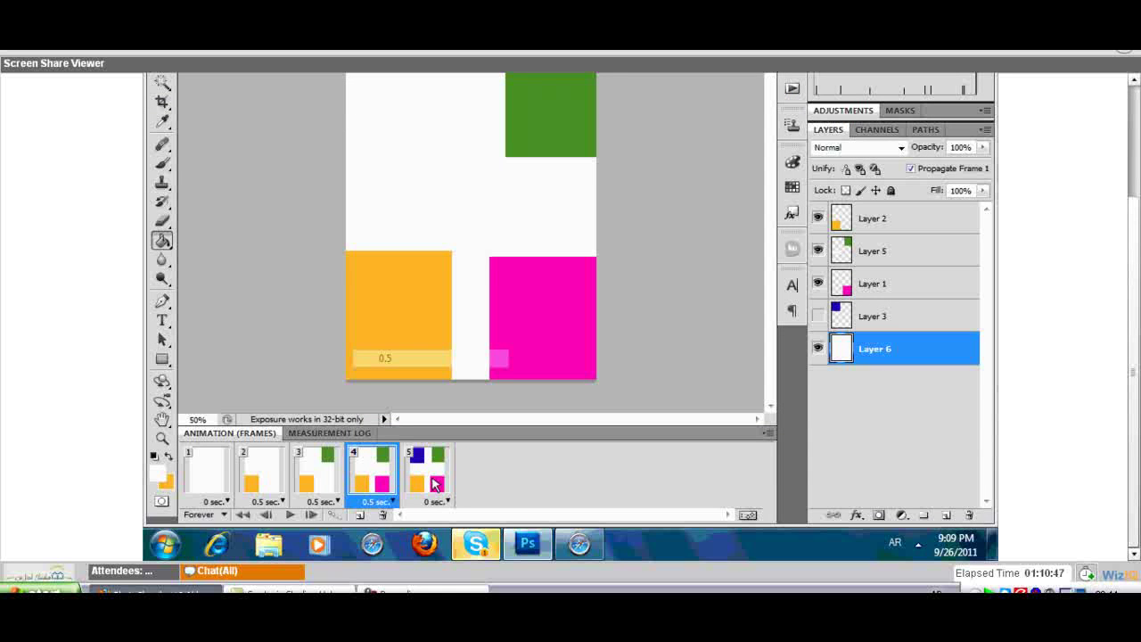
click(435, 483)
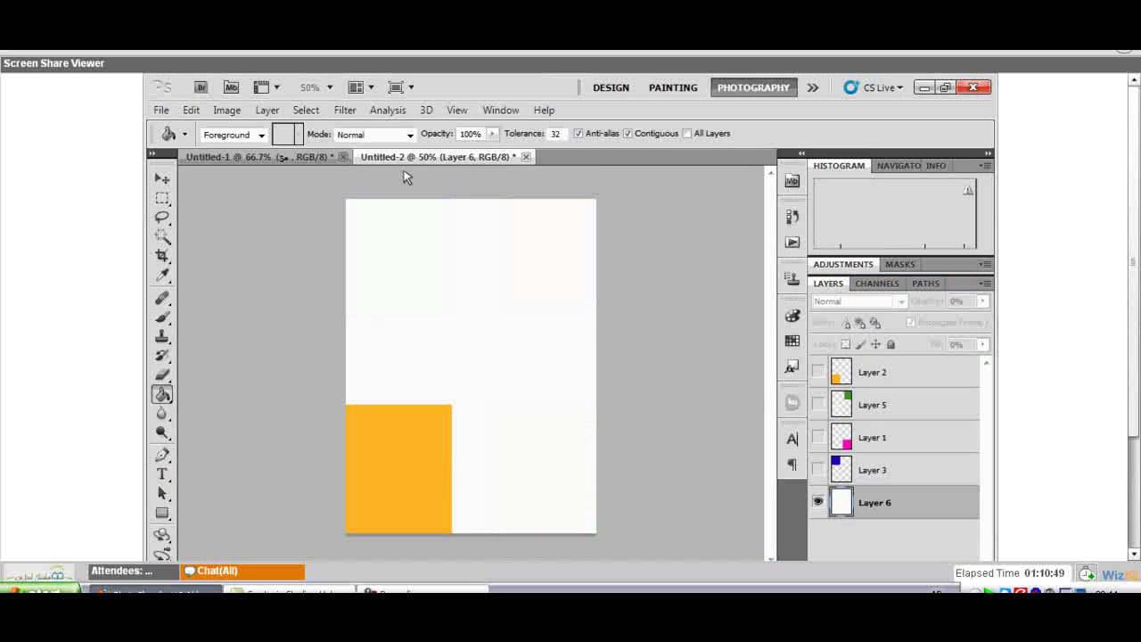
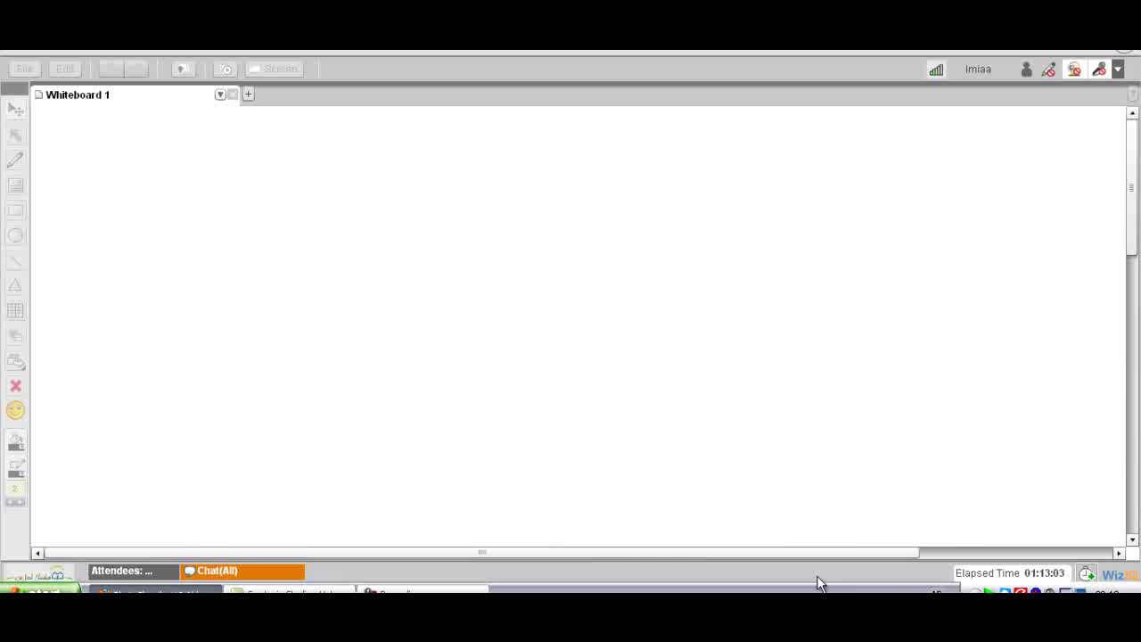
Open the class chat and send everyone the reply "و عليكم السلام"
click(418, 590)
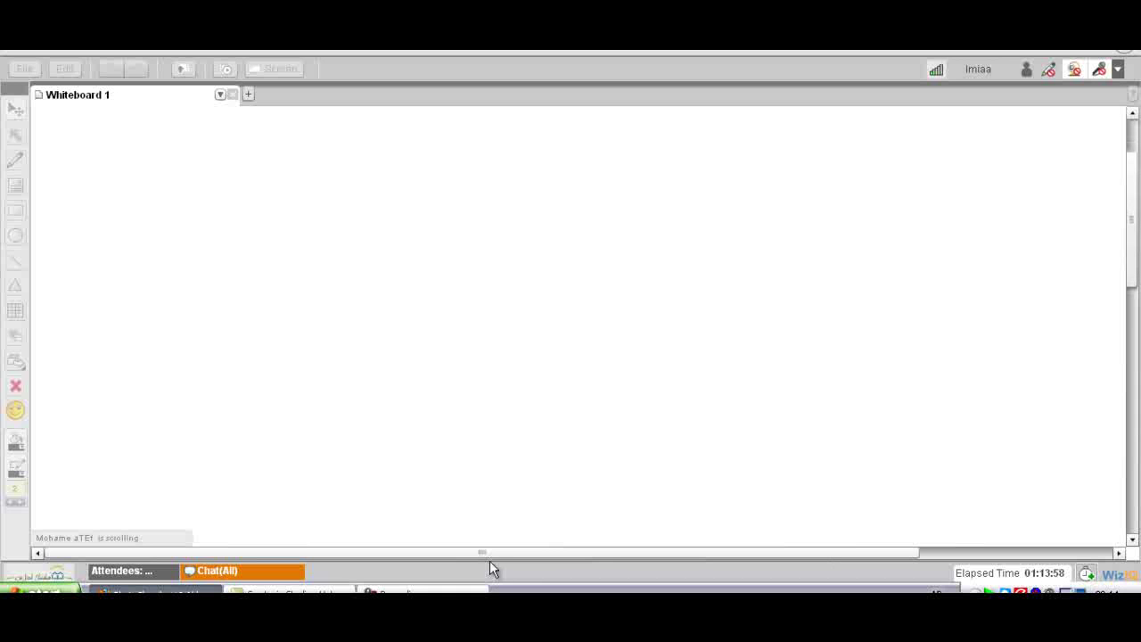
click(276, 572)
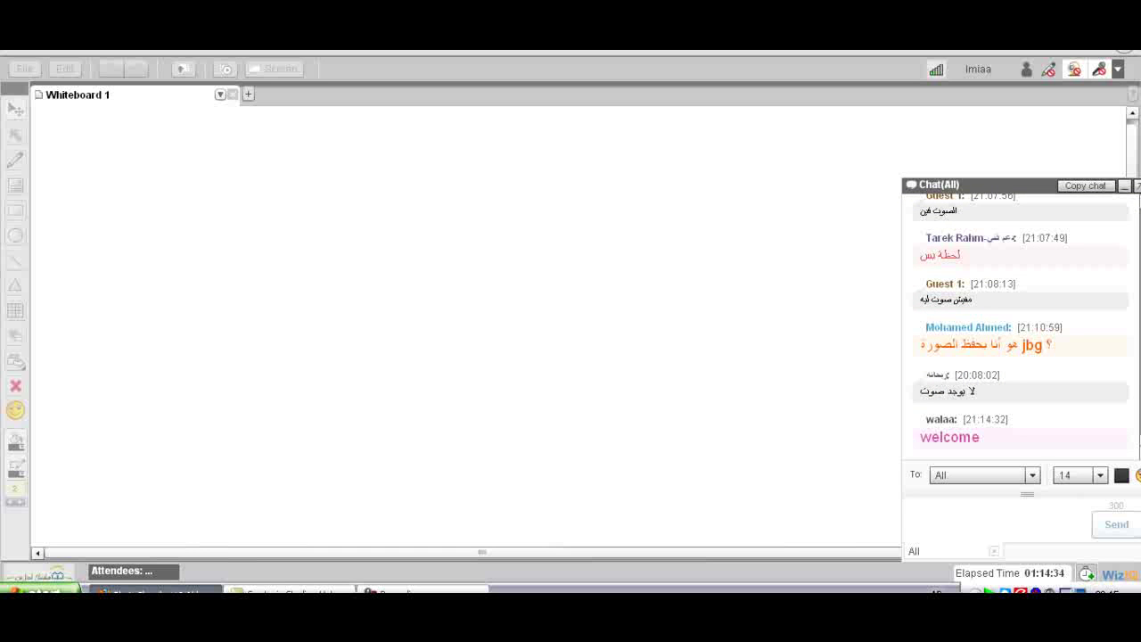
click(962, 537)
text(و)
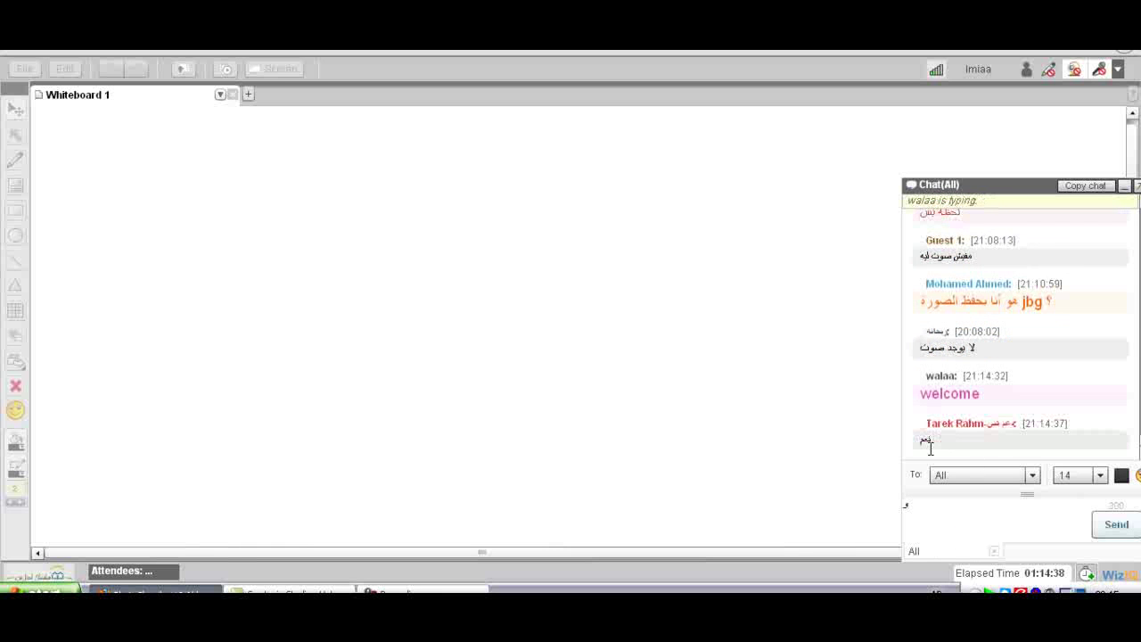
text(عليكم السلام)
key(Return)
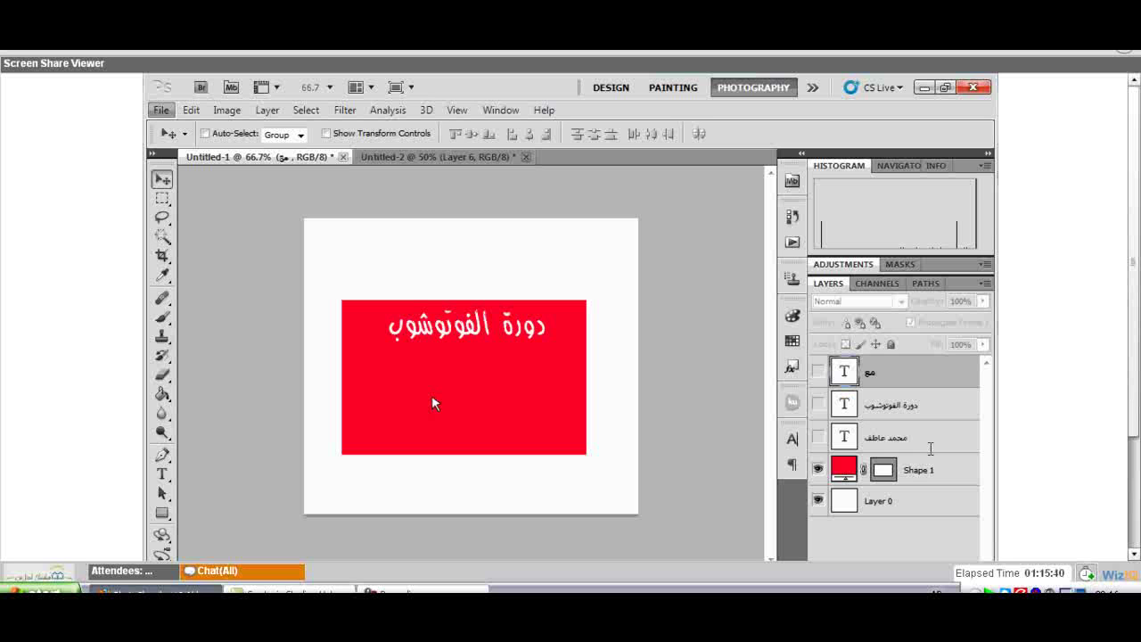
Save the Untitled-1 text animation to the desktop as JPEG 6545 and as CompuServe GIF 64564mmm with the Exact palette
key(ctrl+s)
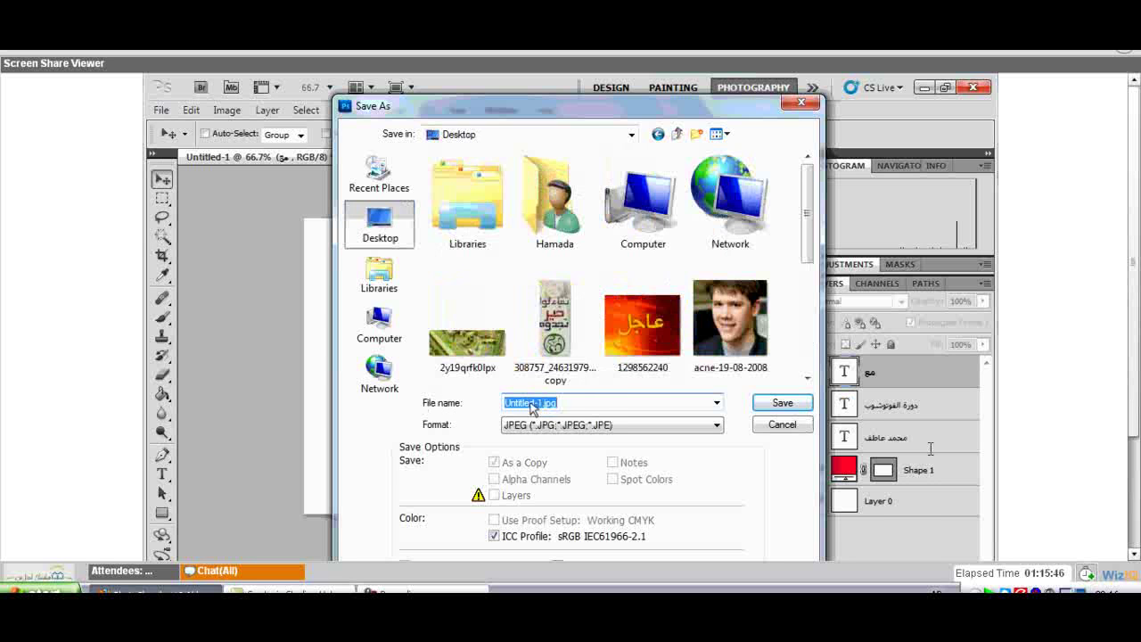
text(6545)
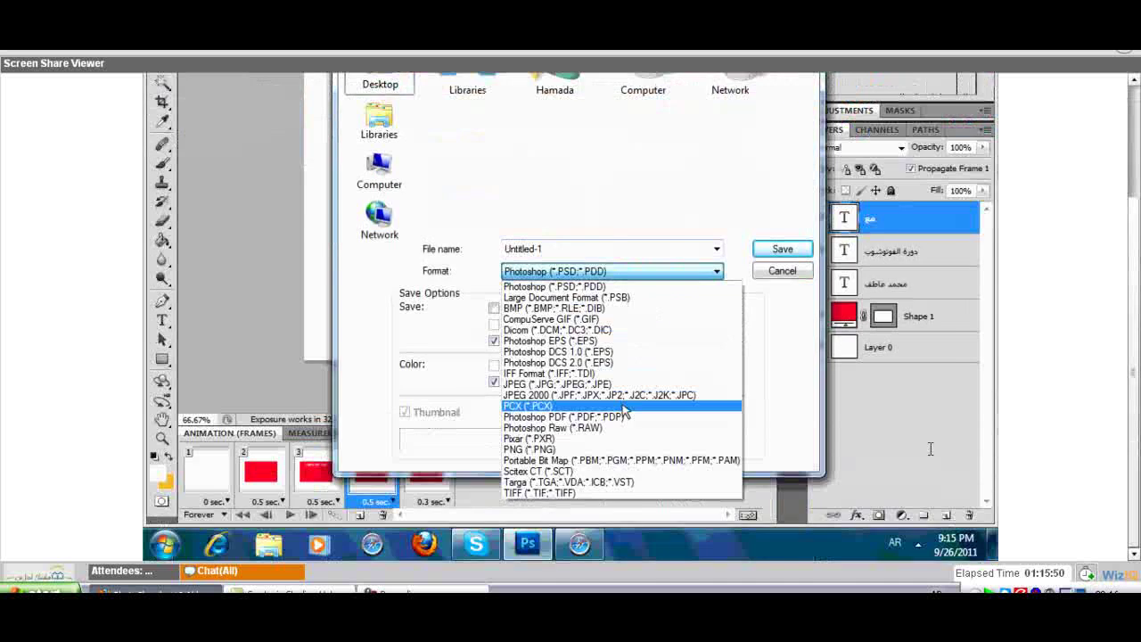
click(649, 424)
click(597, 472)
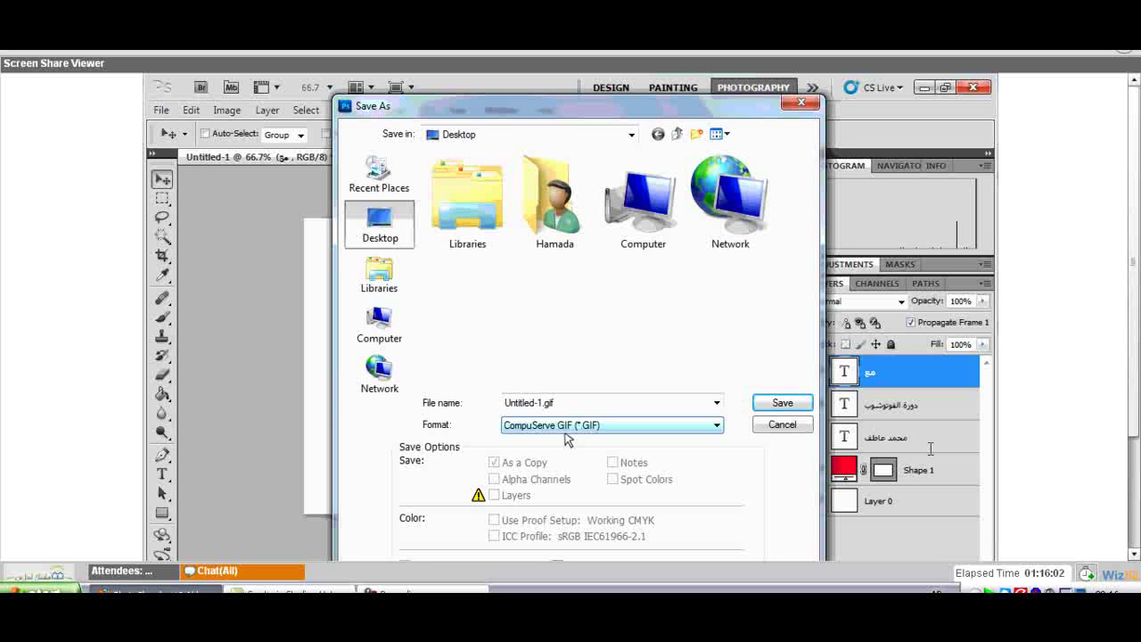
key(shift+Tab)
text(هب64564=)
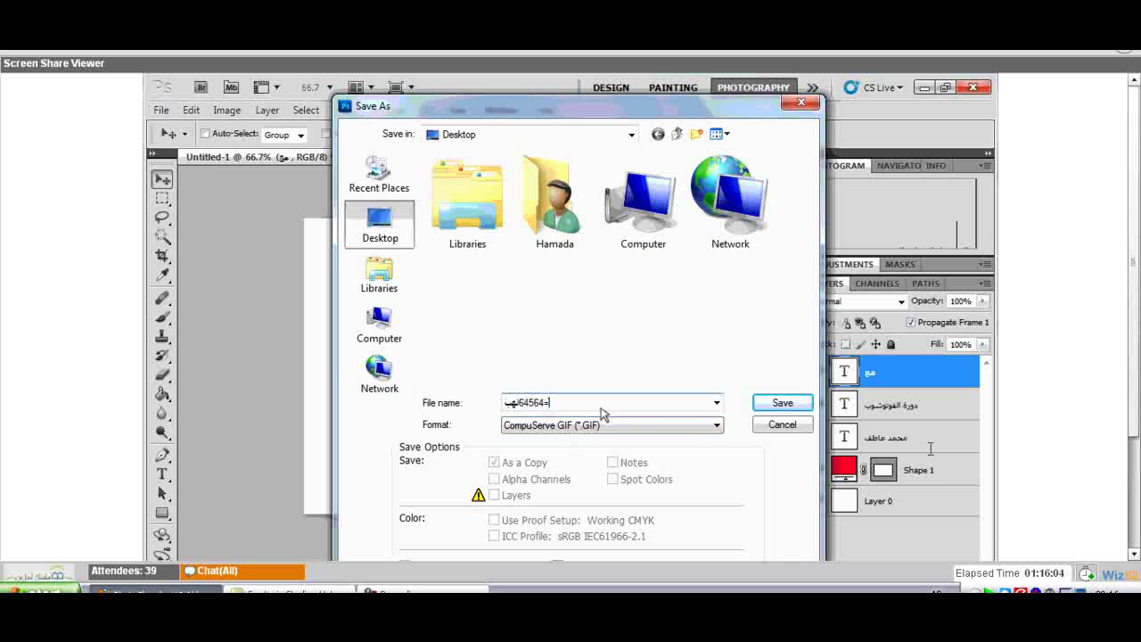
key(ctrl+a)
text(64564mmm)
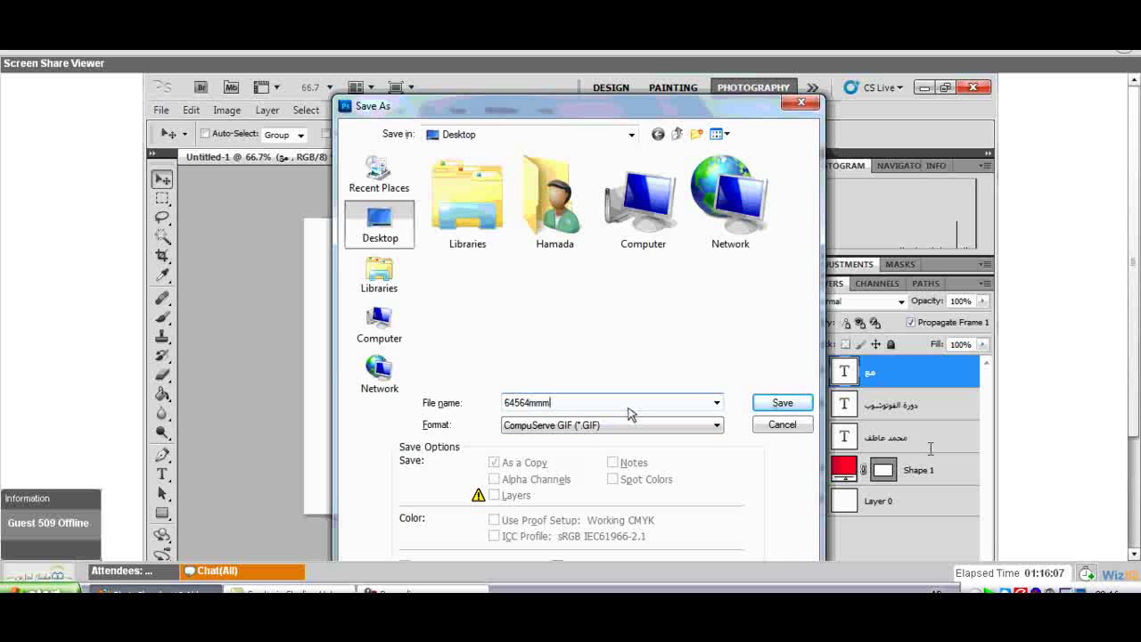
click(773, 403)
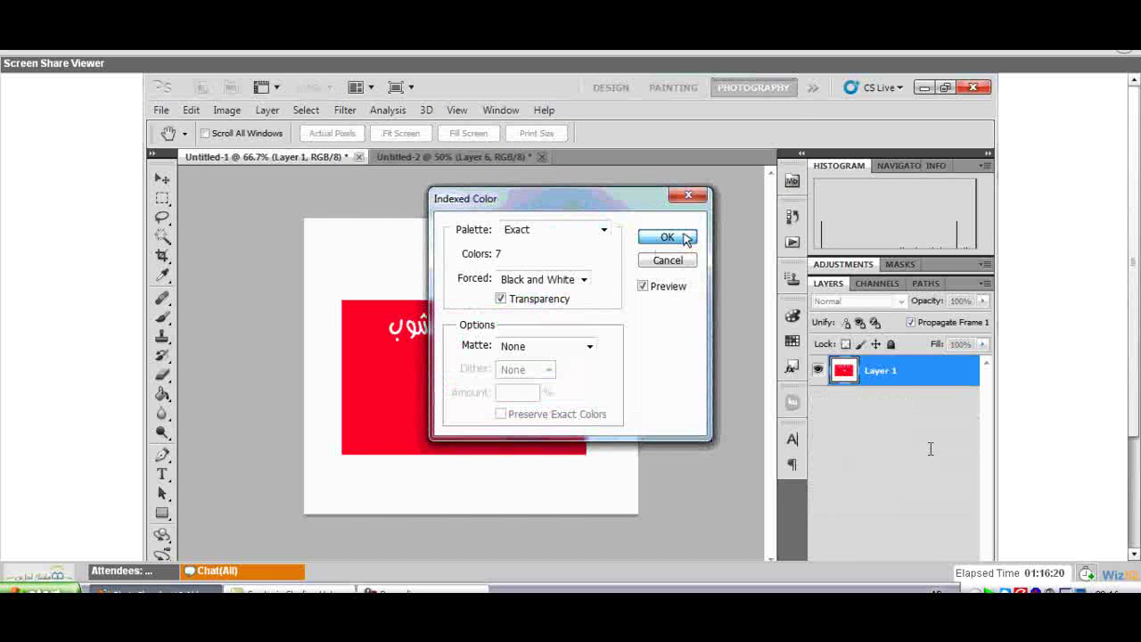
click(685, 238)
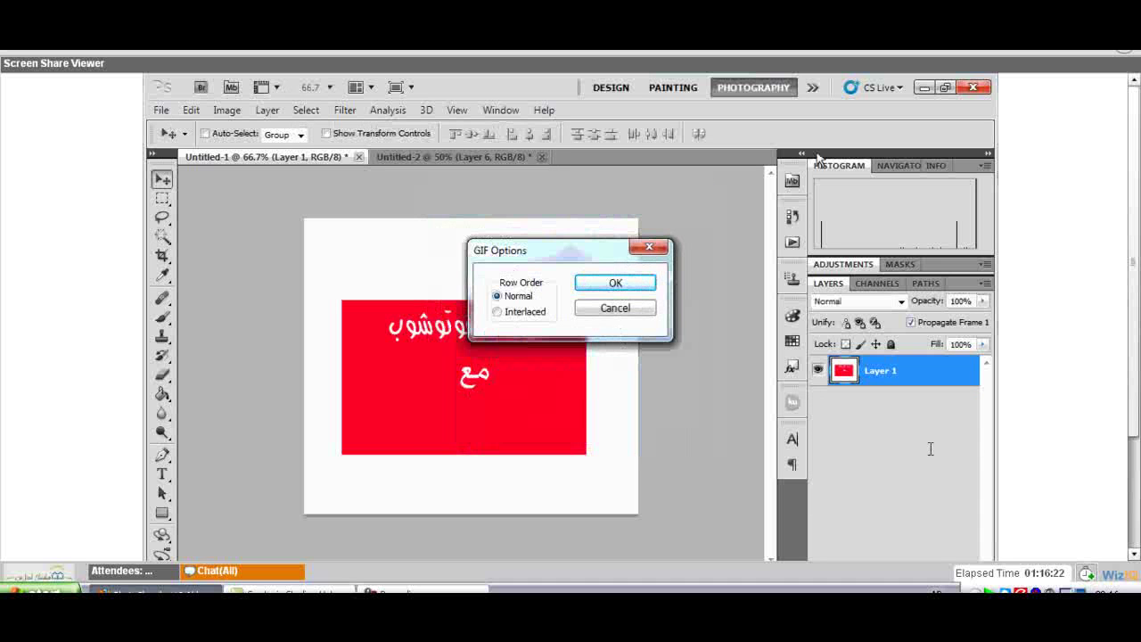
Minimize Photoshop and view the saved image 6545 from the desktop in Picasa
click(929, 89)
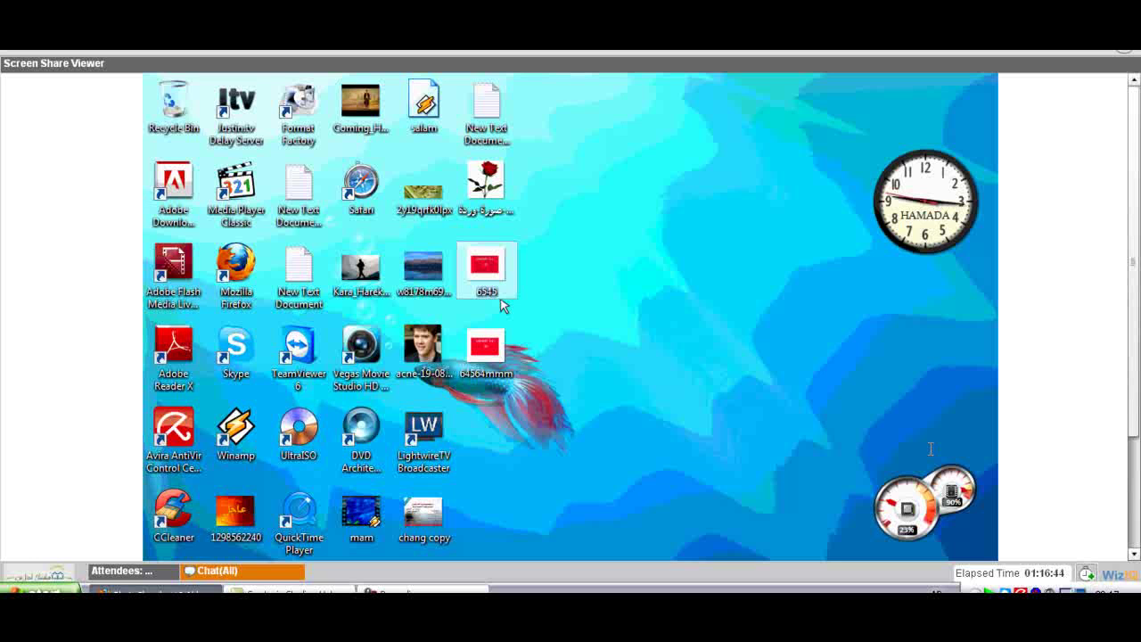
double_click(499, 303)
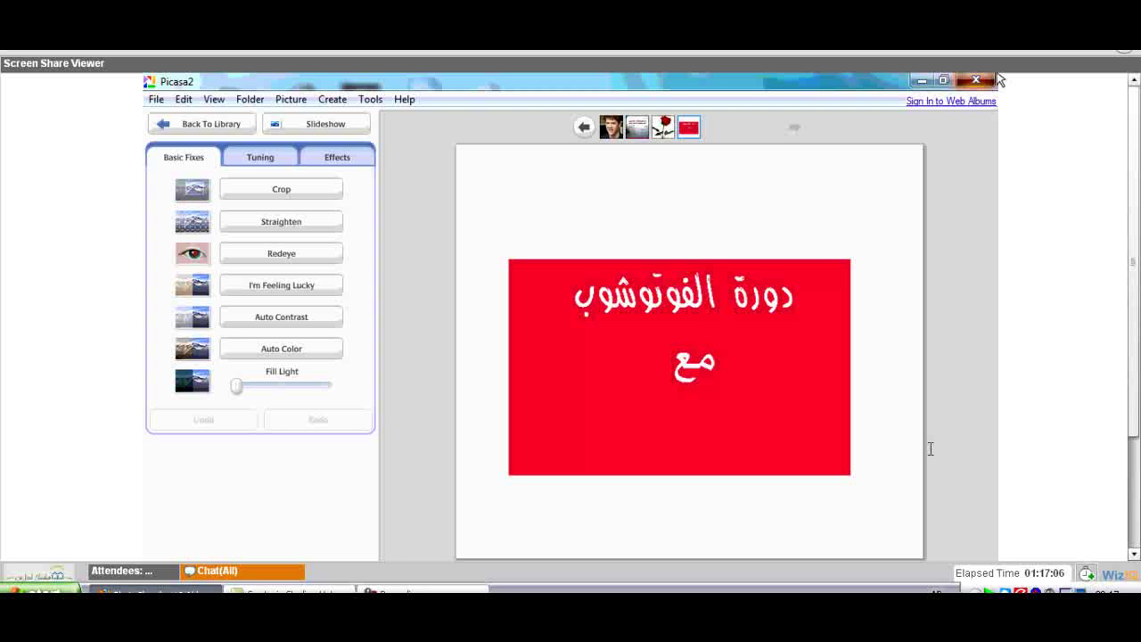
click(976, 79)
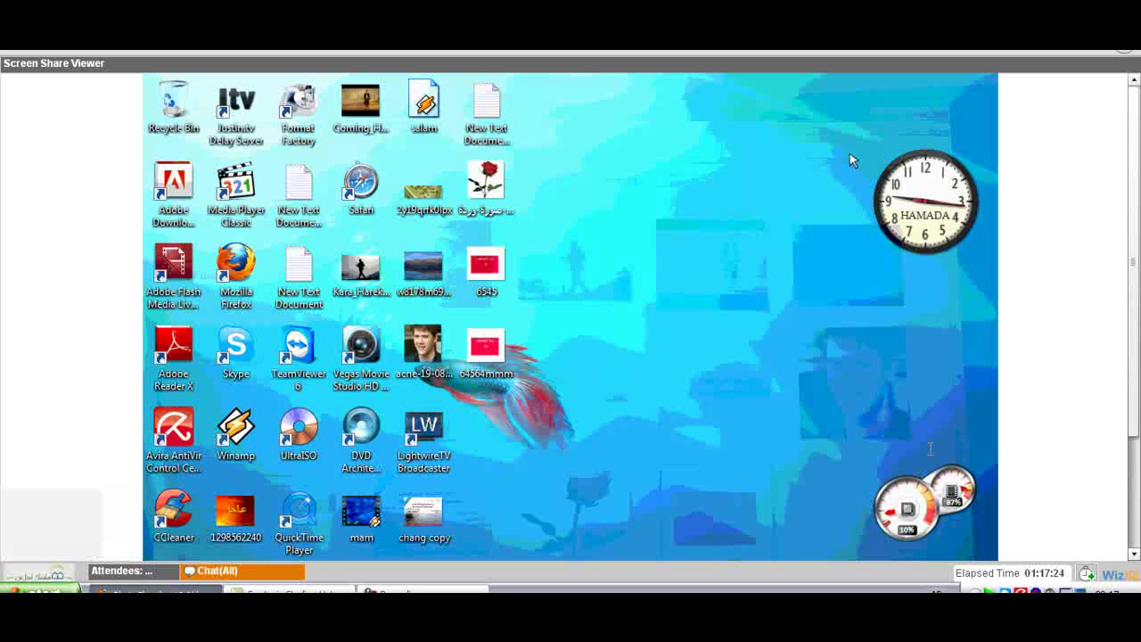
View the saved 64564mmm GIF in Internet Explorer, and open and play it in QuickTime
double_click(499, 283)
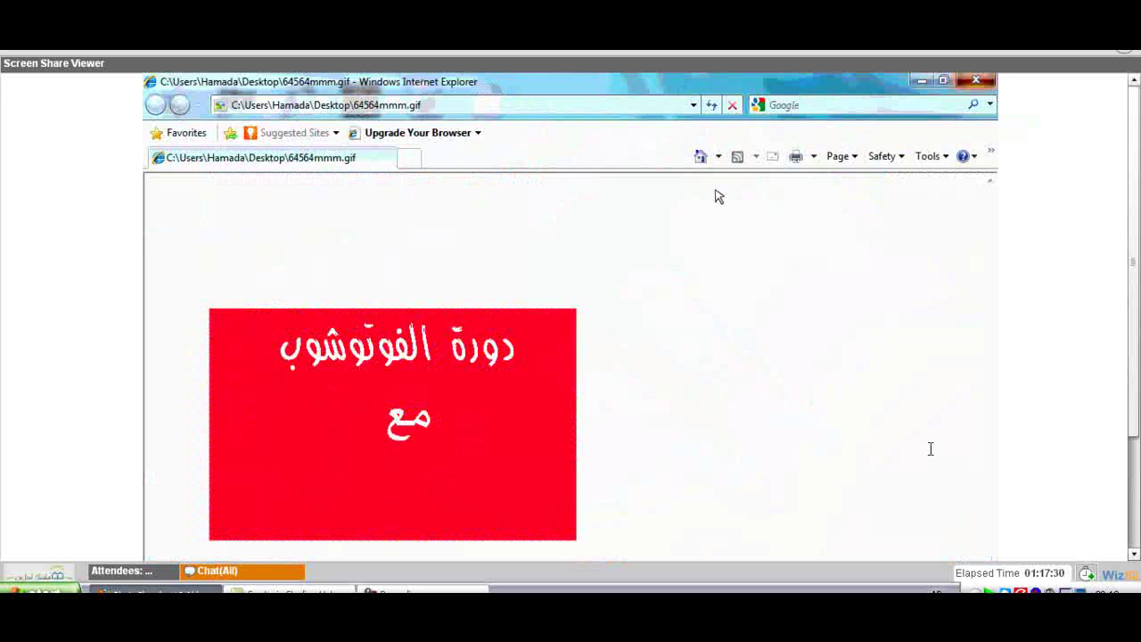
click(995, 80)
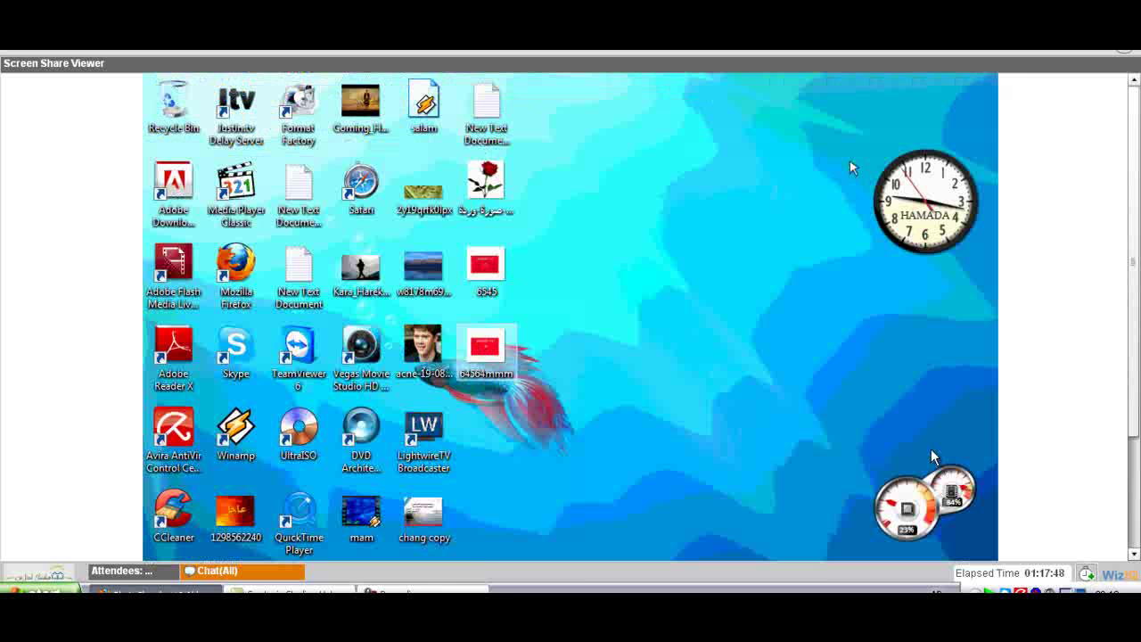
right_click(491, 384)
mouse_move(517, 389)
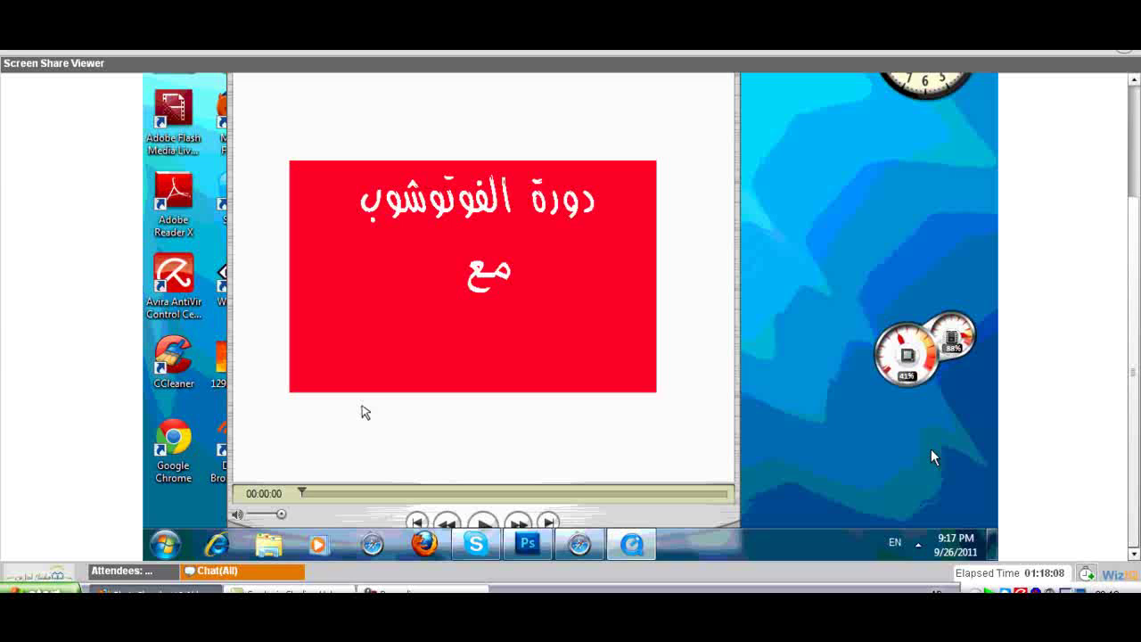
click(482, 524)
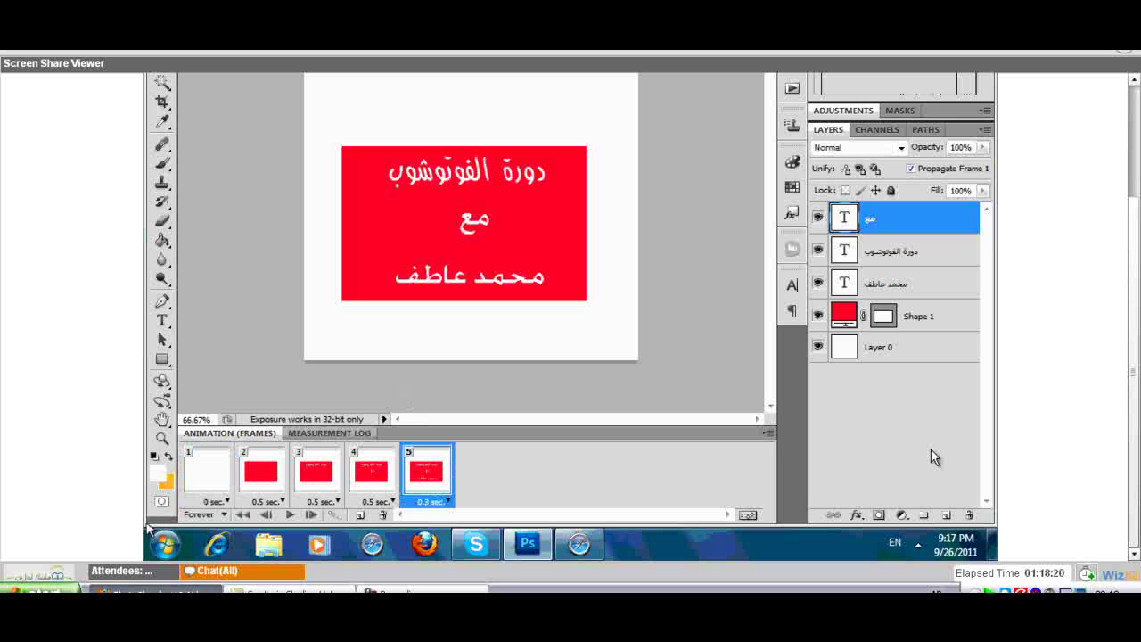
Play the text animation in Photoshop and select the whole canvas
click(289, 515)
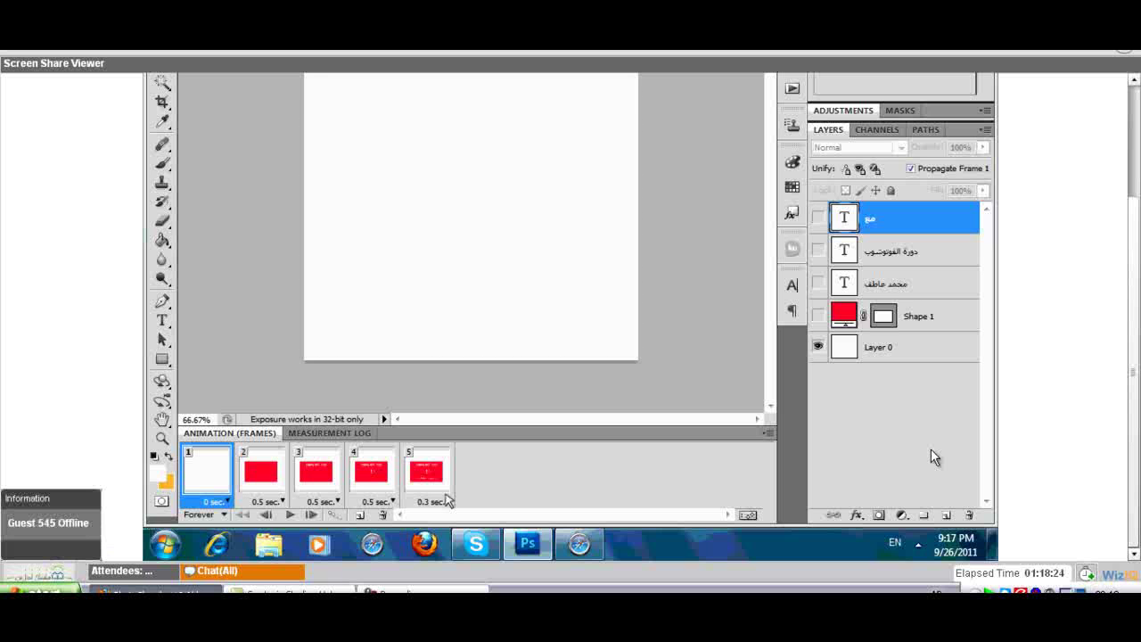
key(ctrl+a)
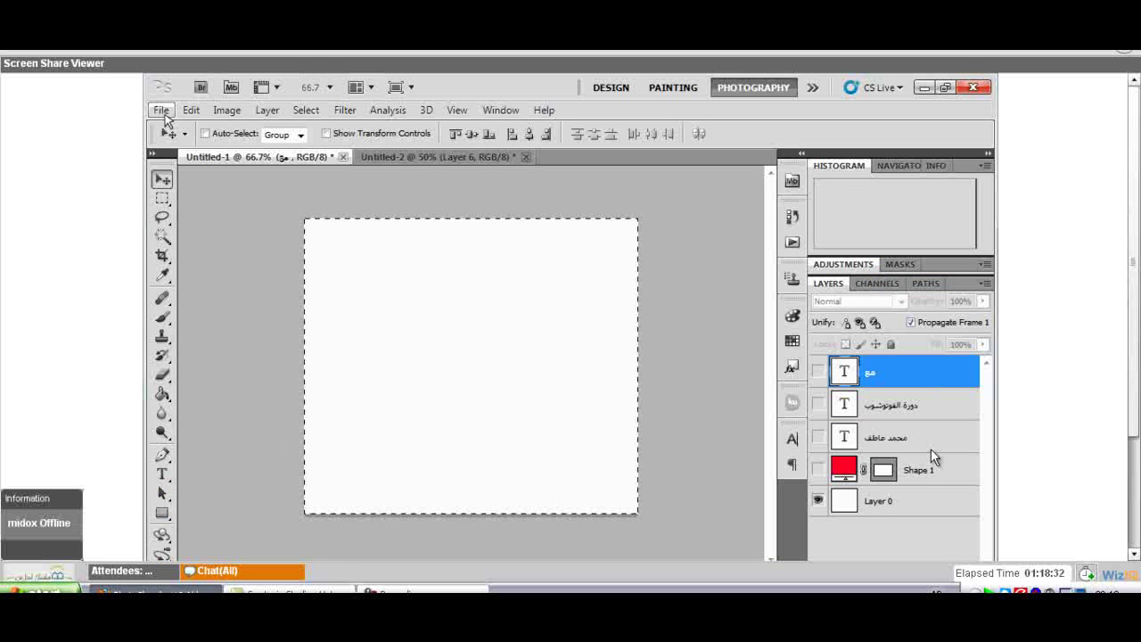
click(161, 110)
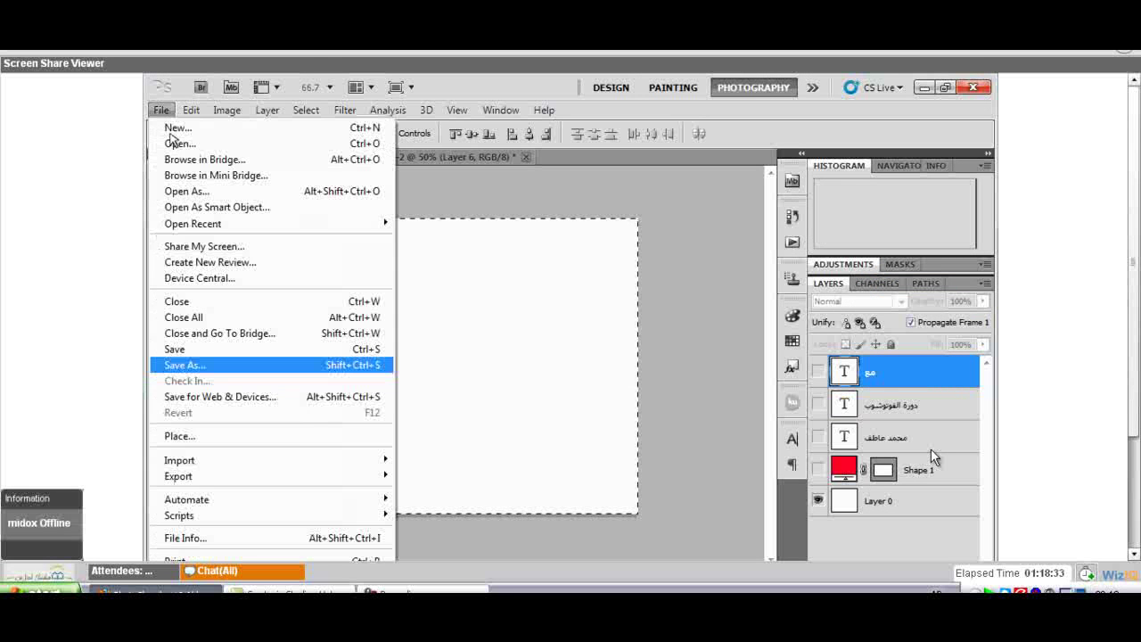
click(237, 366)
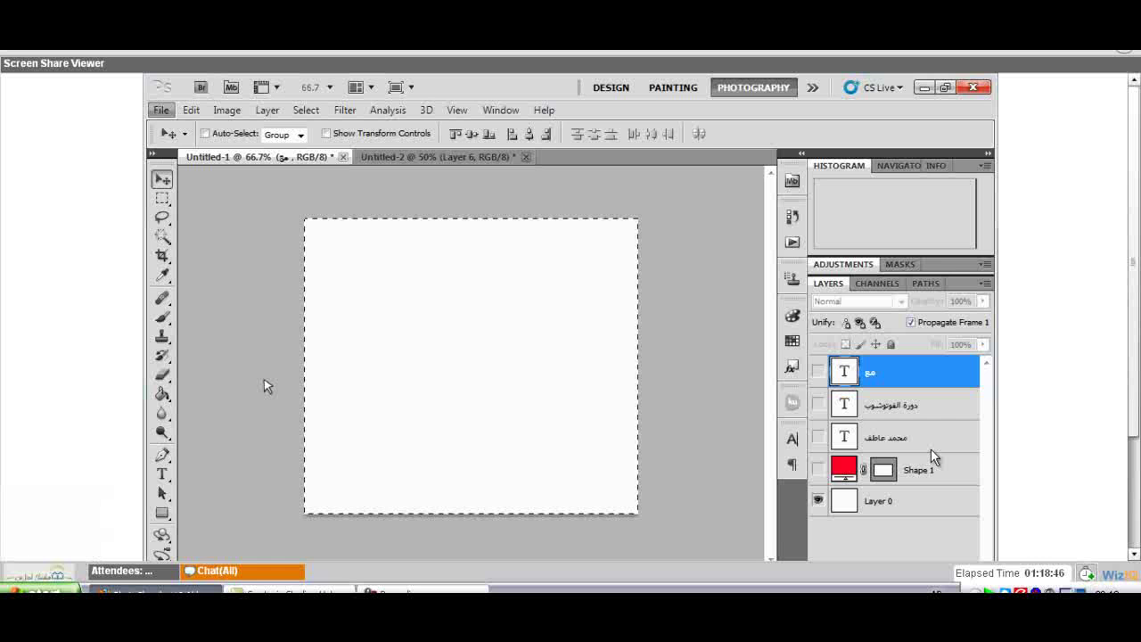
key(ctrl+alt+shift+s)
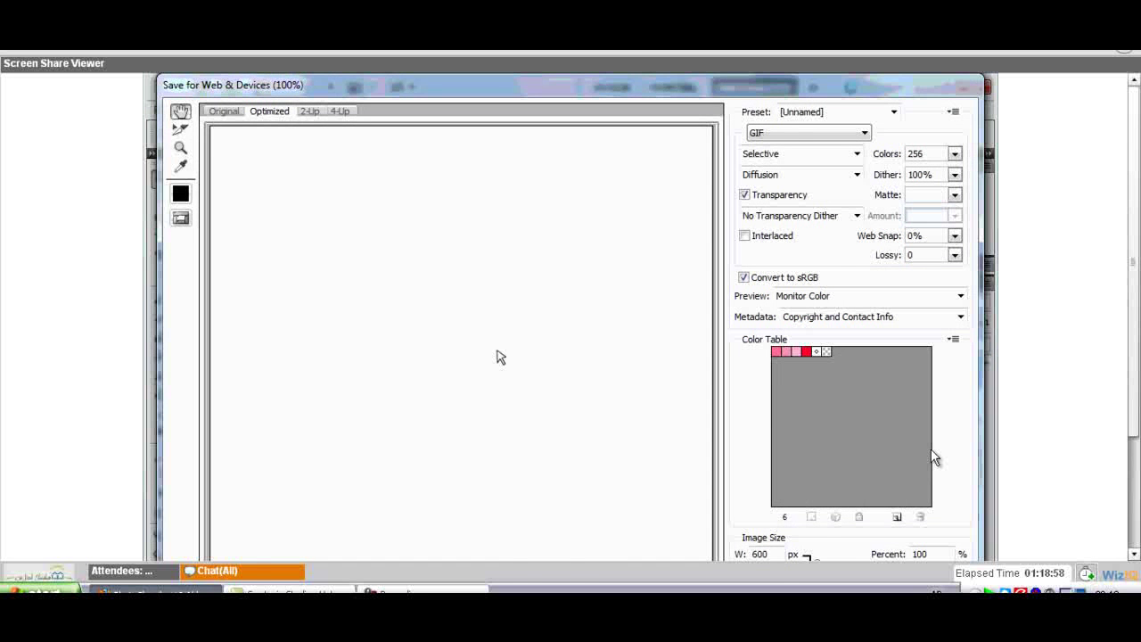
key(Escape)
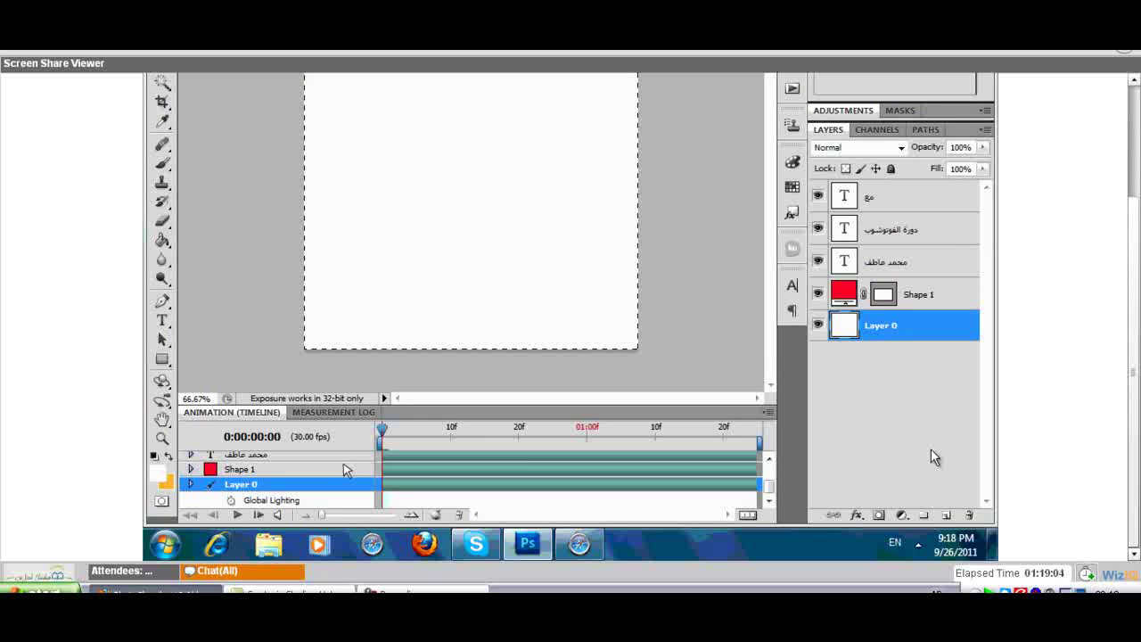
Look through the text, shape and background layer tracks in the animation timeline
scroll(346, 470, up, 3)
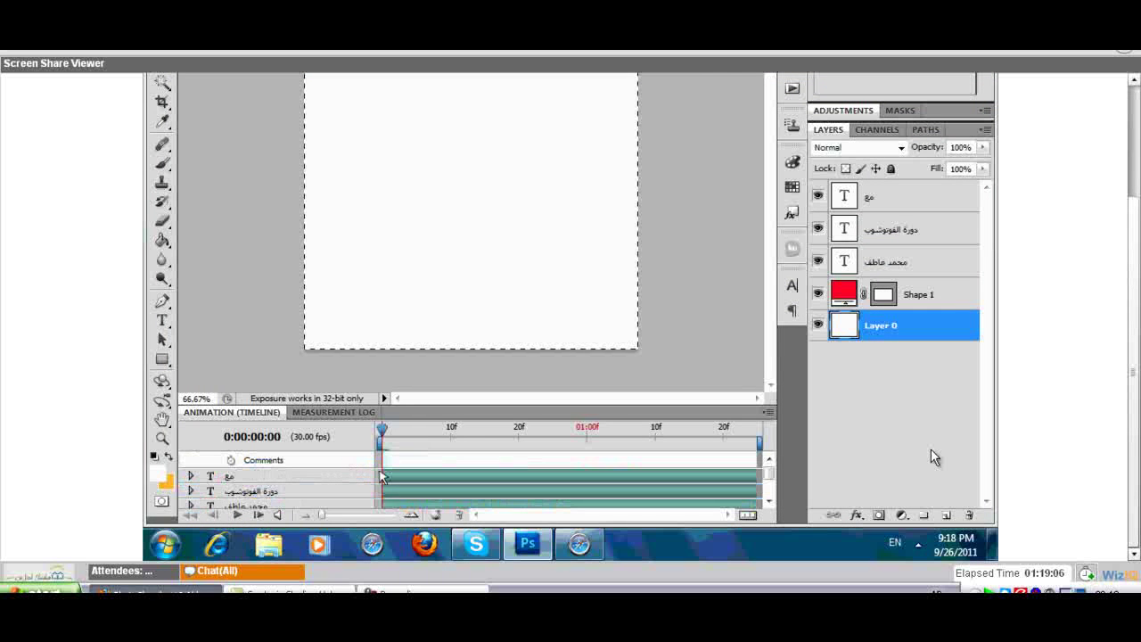
scroll(379, 476, down, 3)
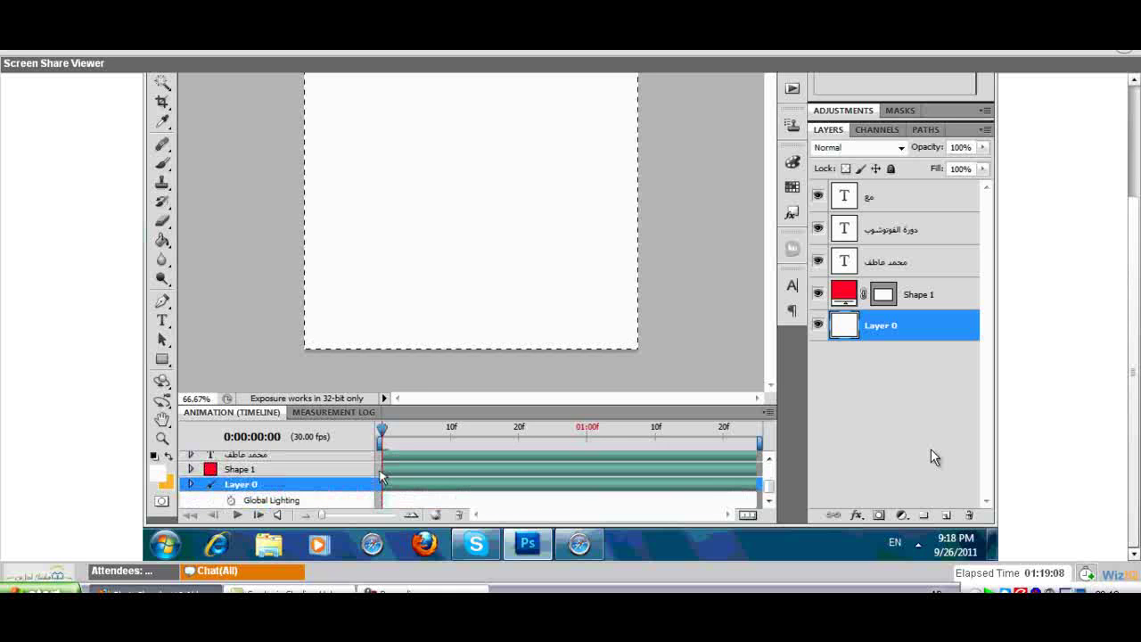